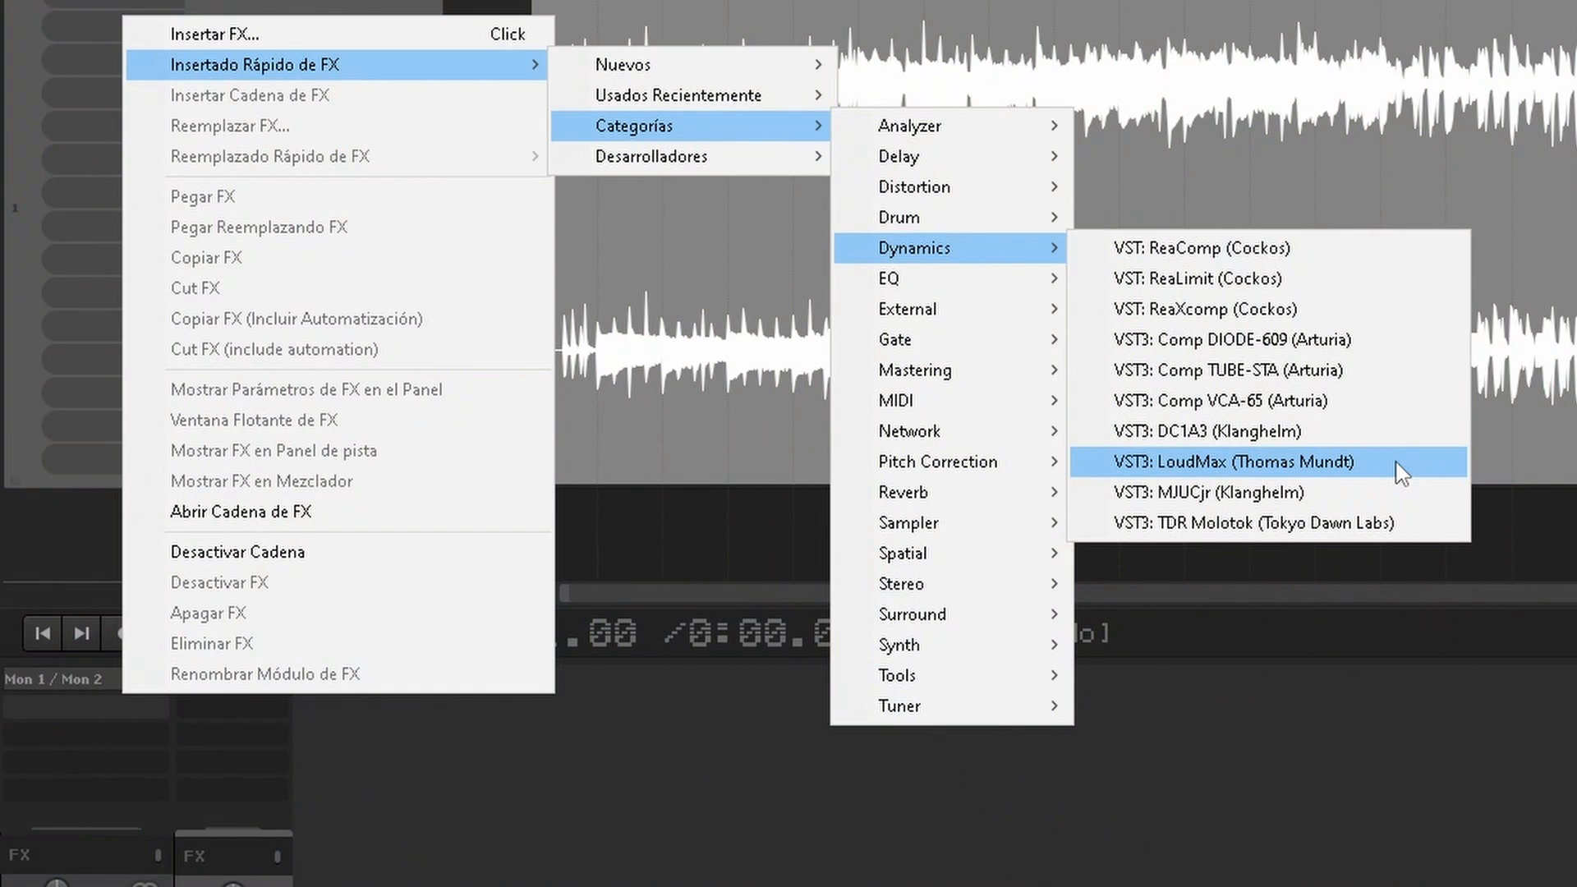
# Step: Insert LoudMax and Youlean Loudness Meter 2 on the master track
pyautogui.click(1401, 474)
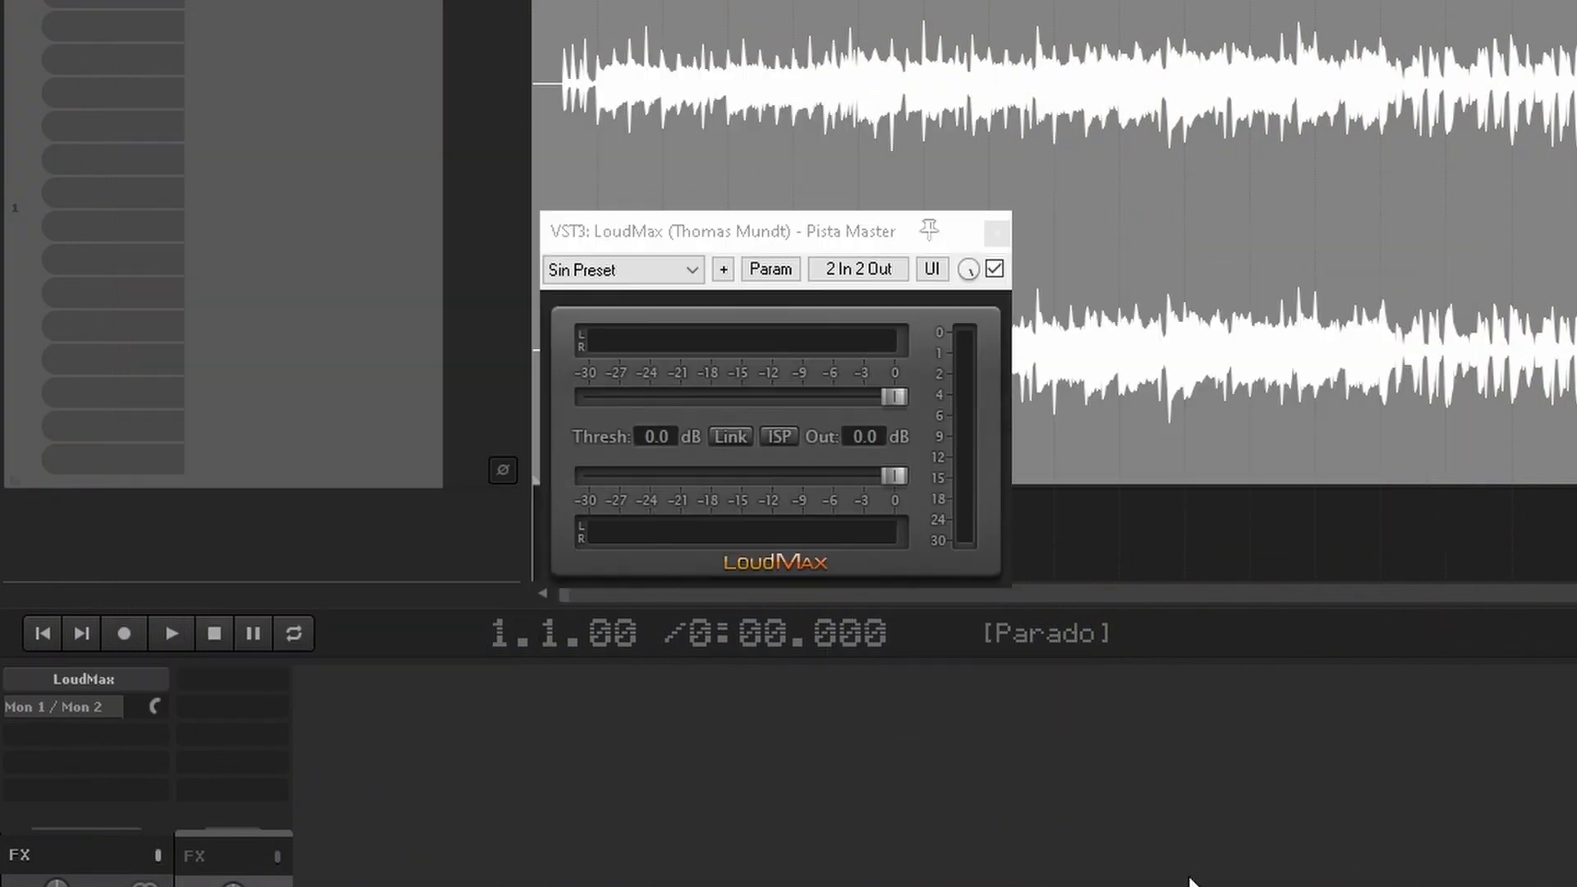
pyautogui.rightClick(141, 735)
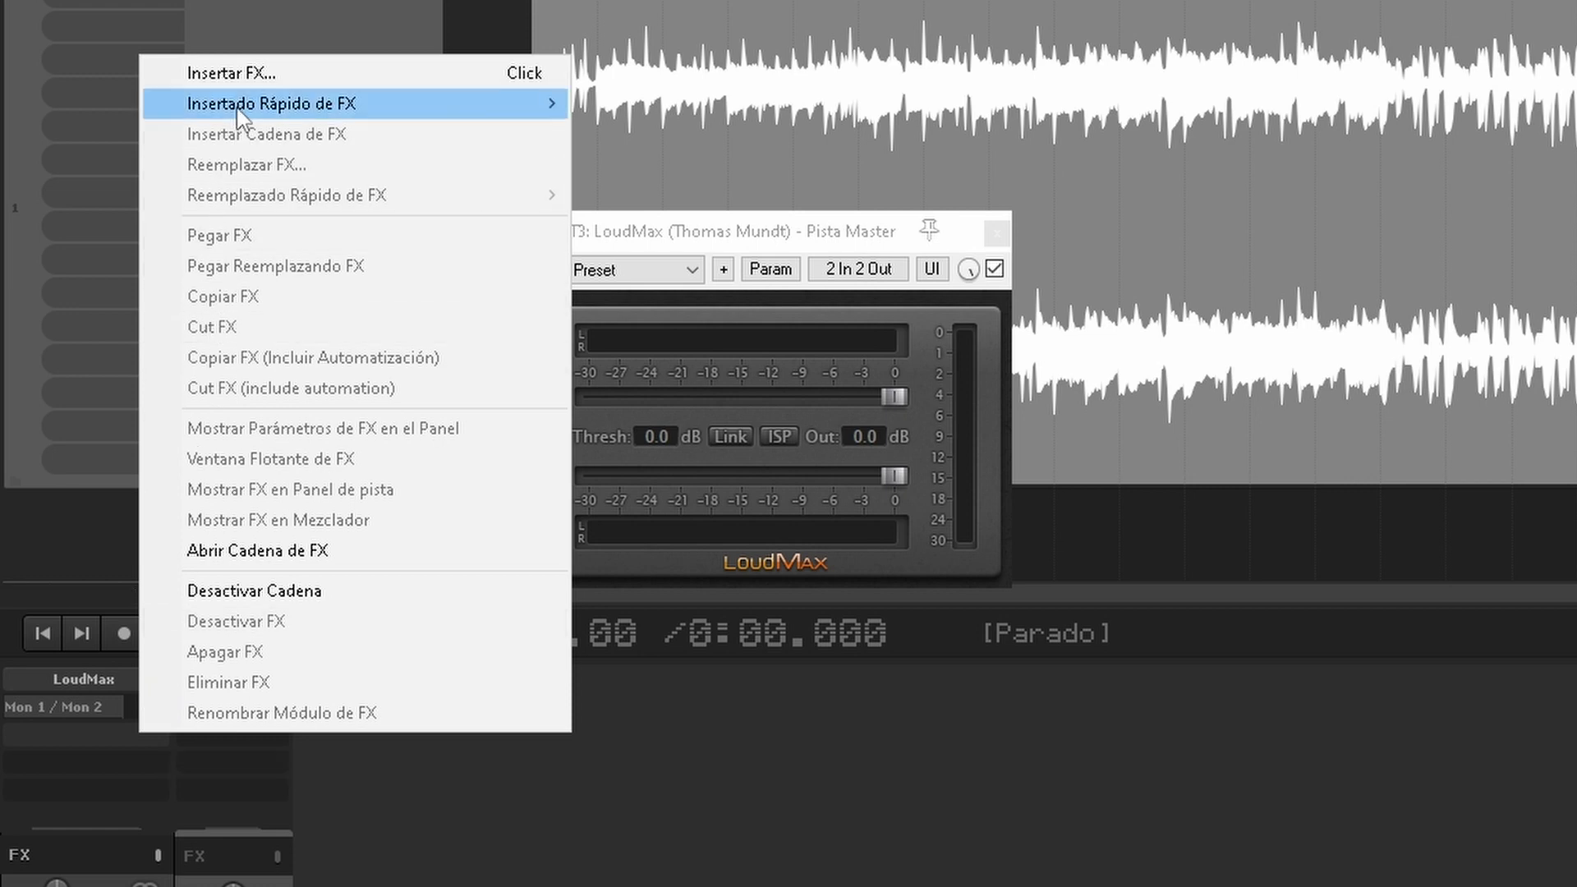
pyautogui.moveTo(239, 113)
pyautogui.moveTo(763, 167)
pyautogui.moveTo(993, 171)
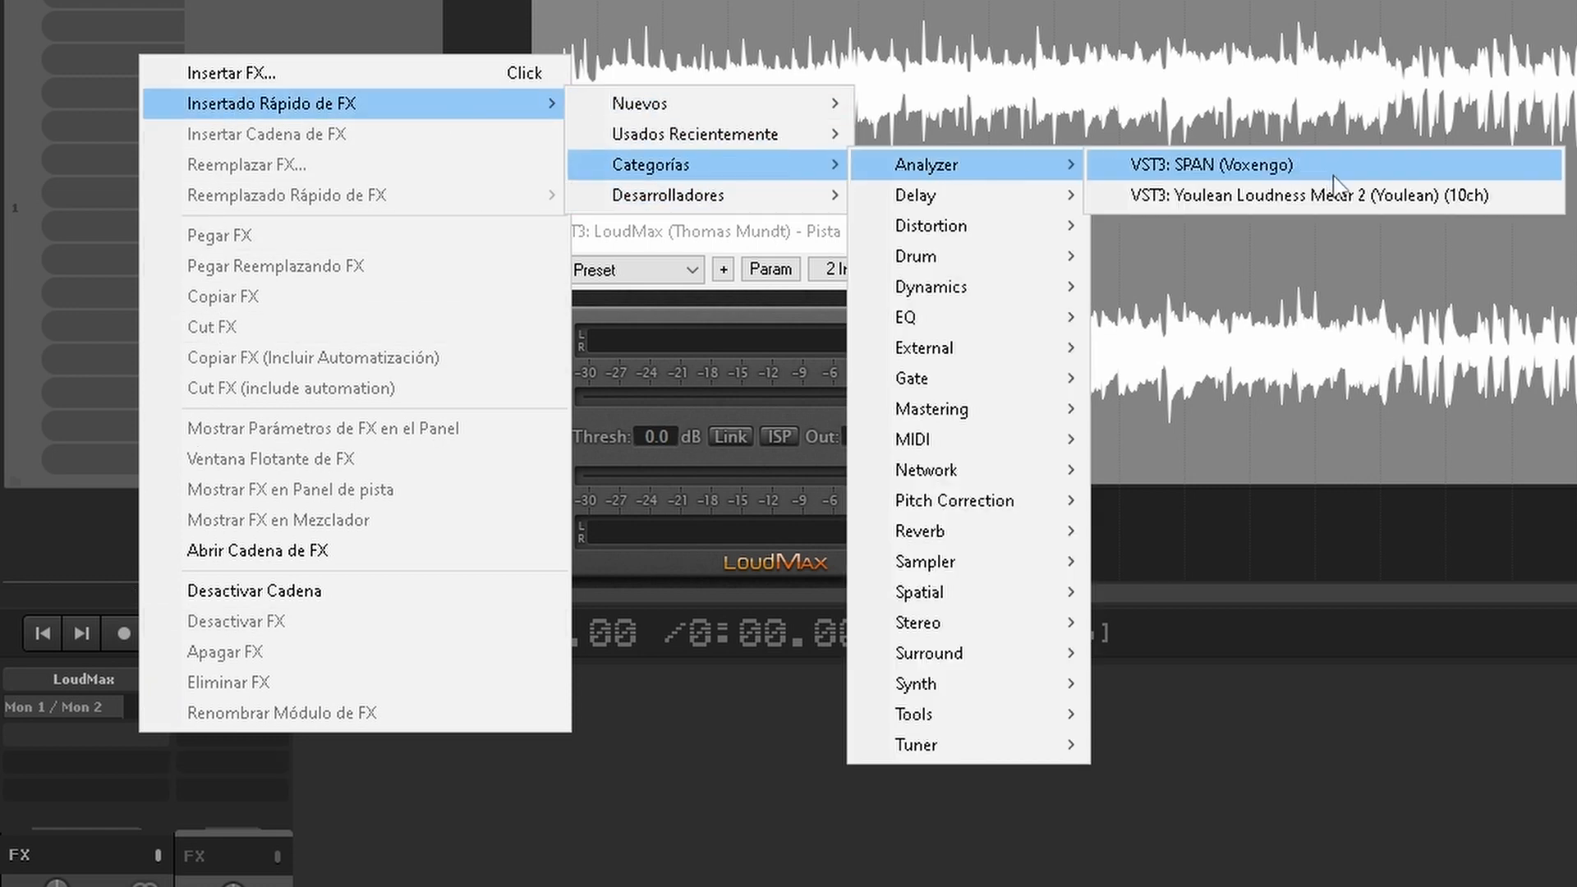
pyautogui.click(1524, 194)
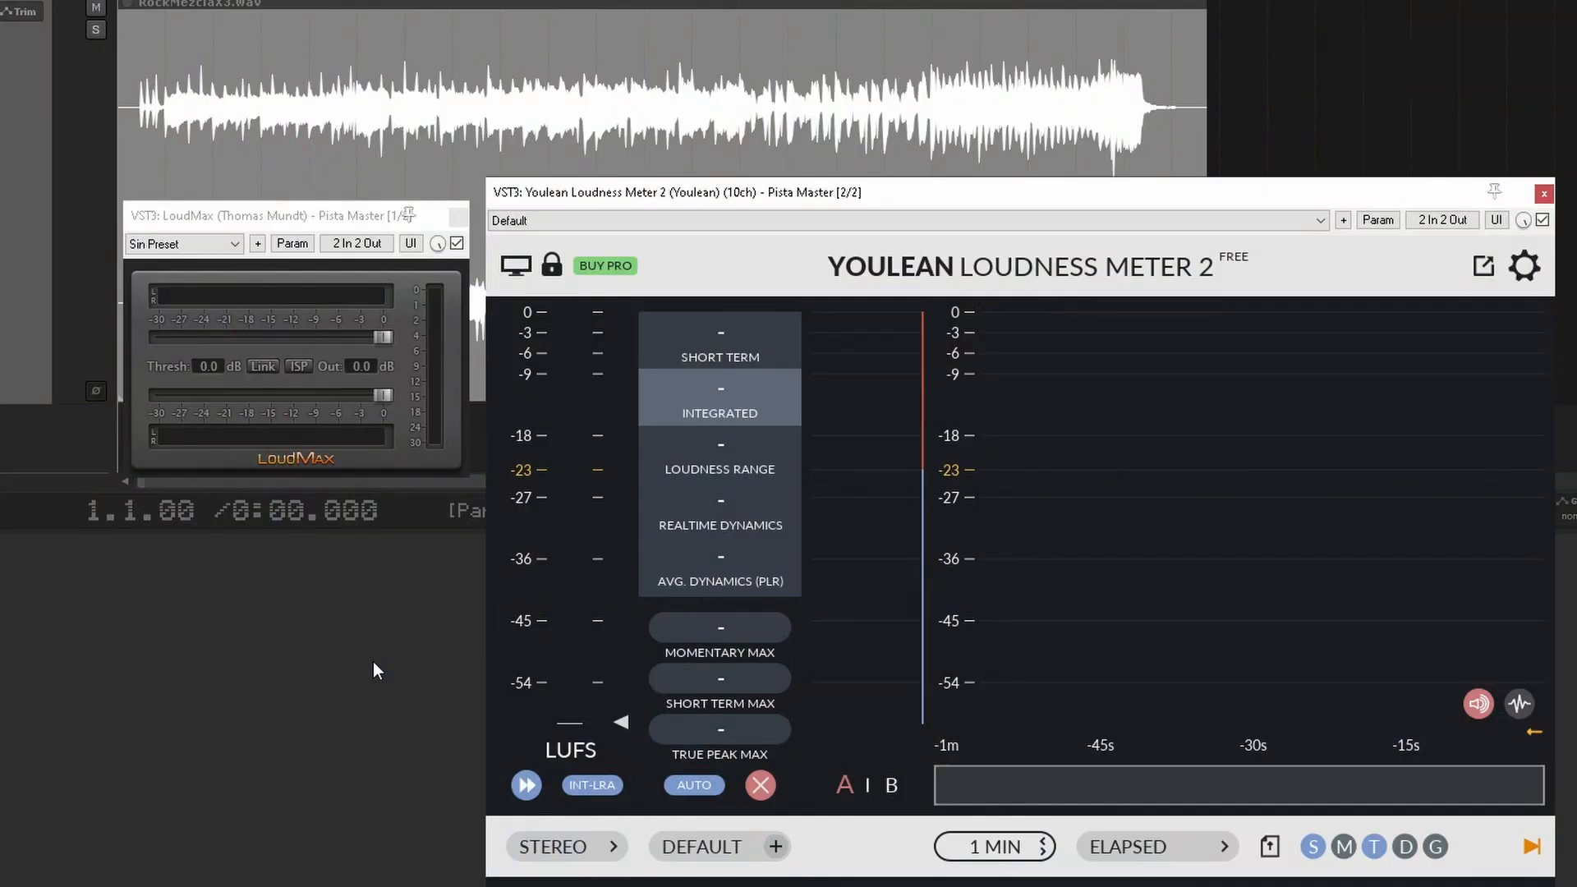
# Step: Set LoudMax to a -7.2 dB threshold and -1.1 dB output with ISP enabled, playing the mix to measure its loudness
pyautogui.press('space')
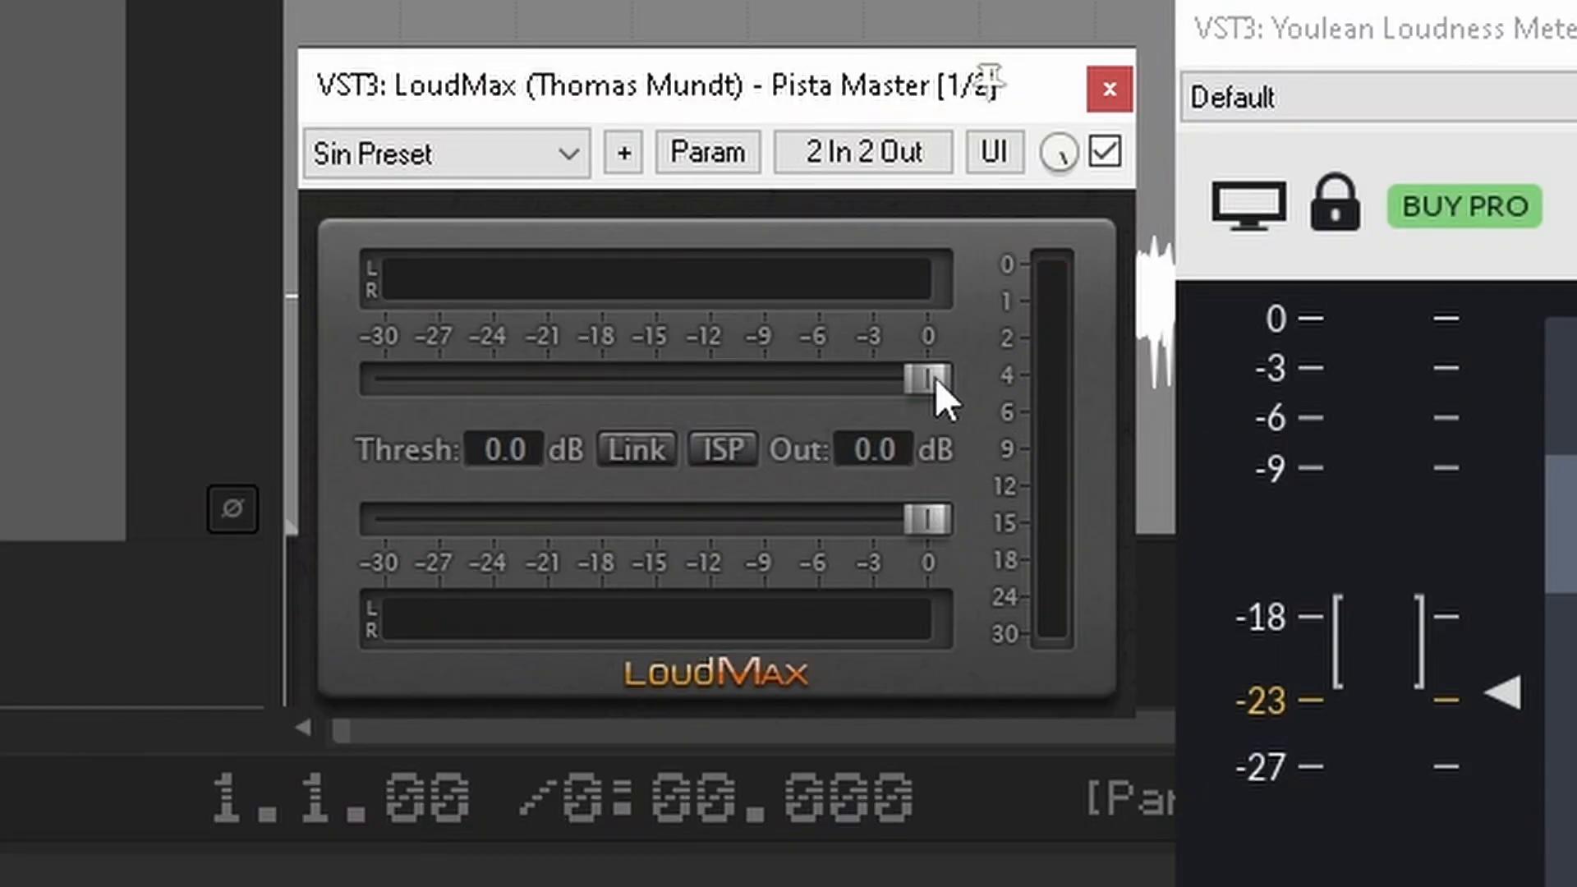
pyautogui.moveTo(839, 376); pyautogui.dragTo(795, 376)
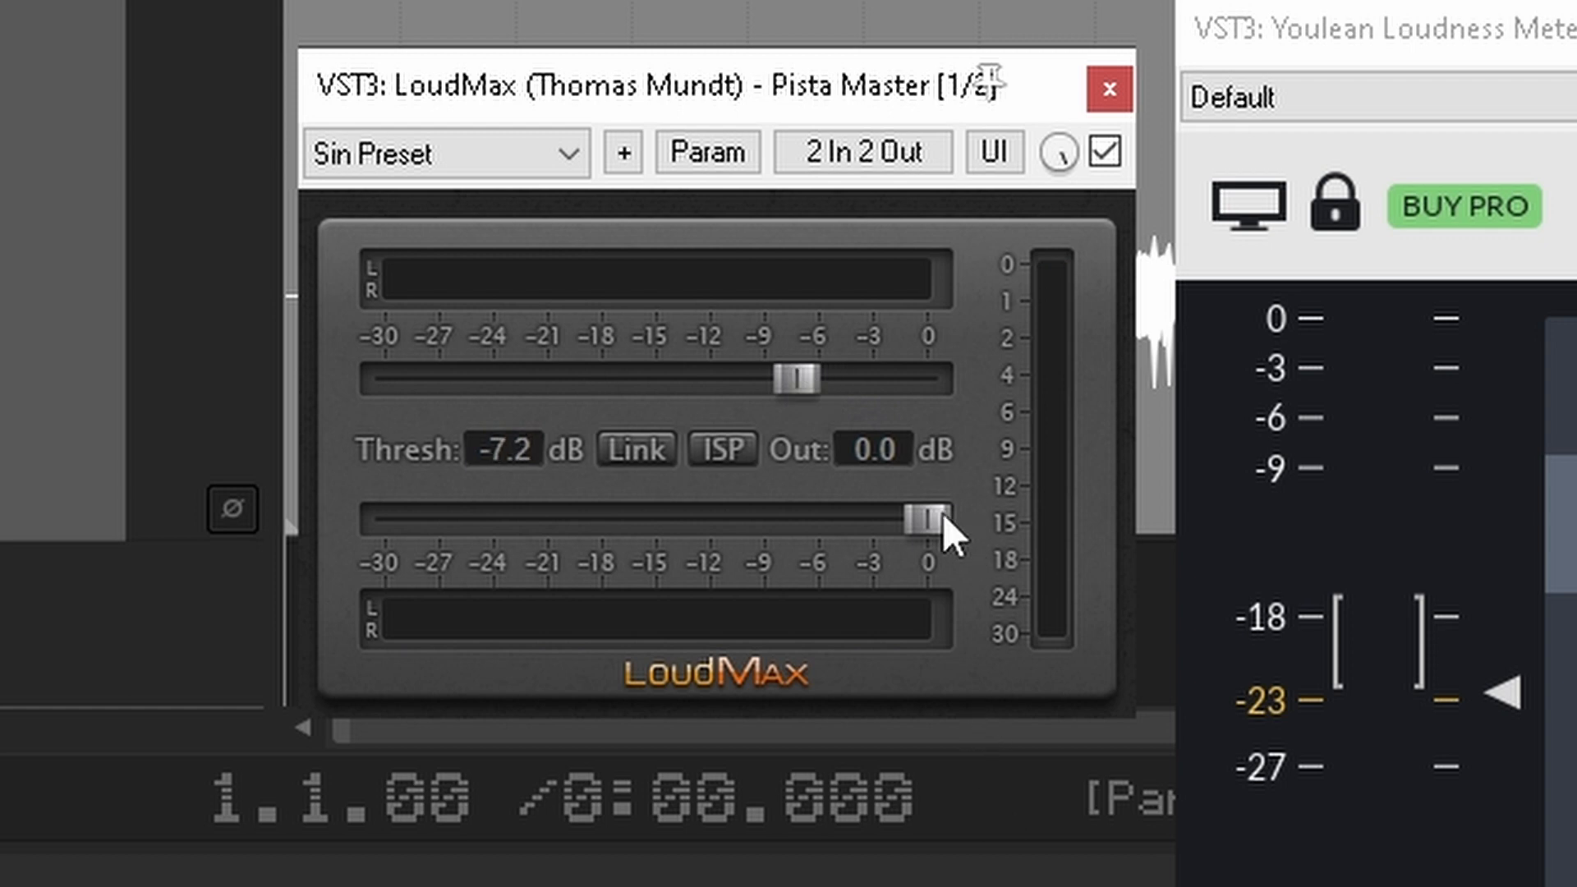
pyautogui.moveTo(944, 516); pyautogui.dragTo(843, 523)
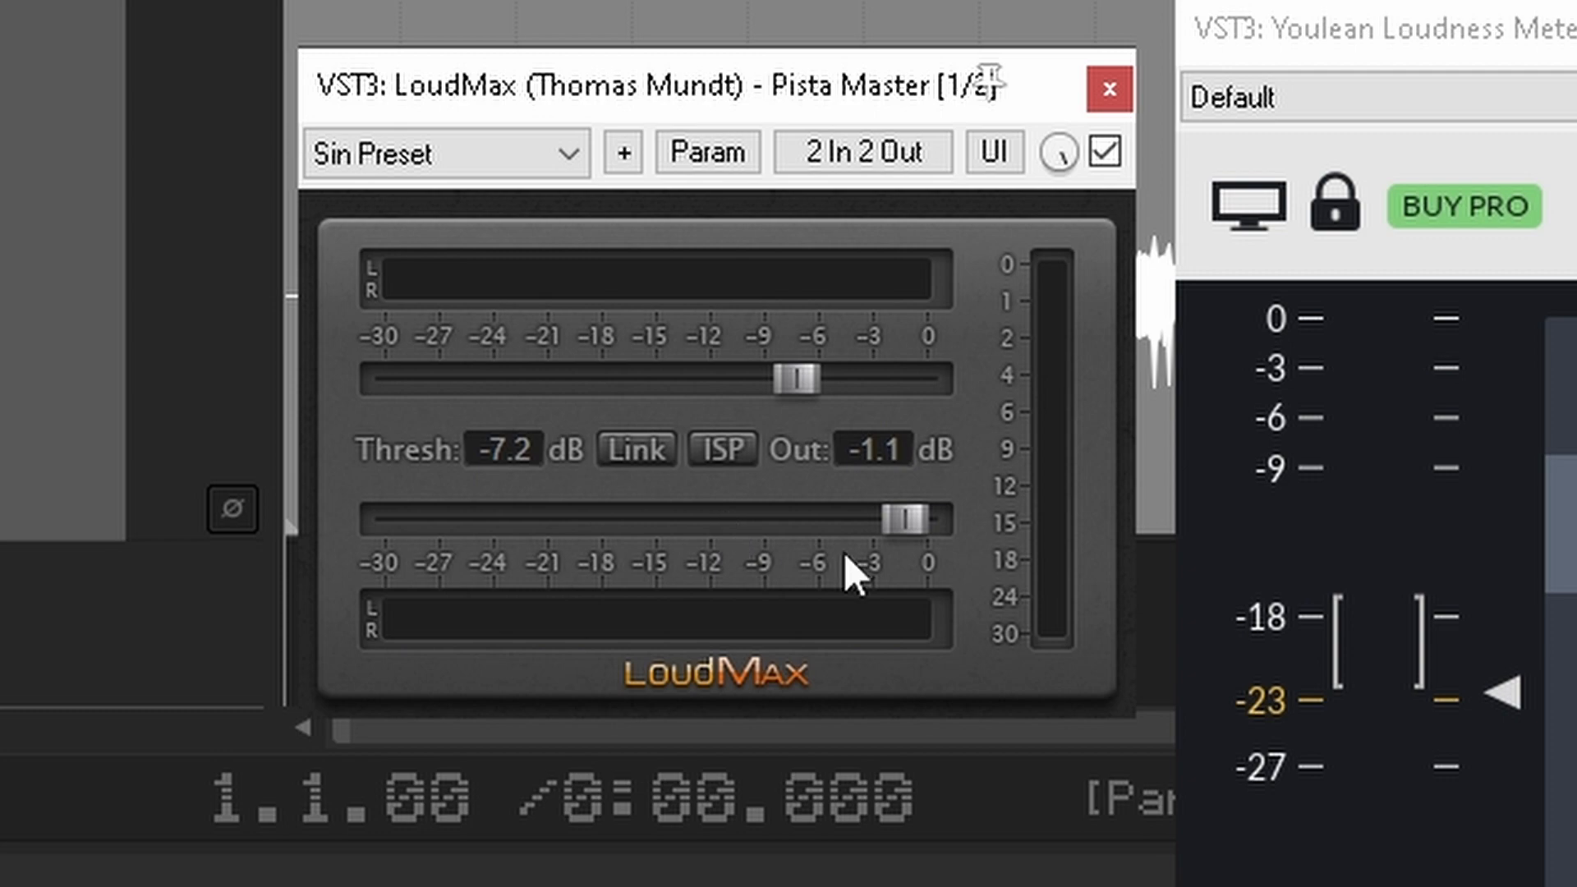
pyautogui.click(723, 450)
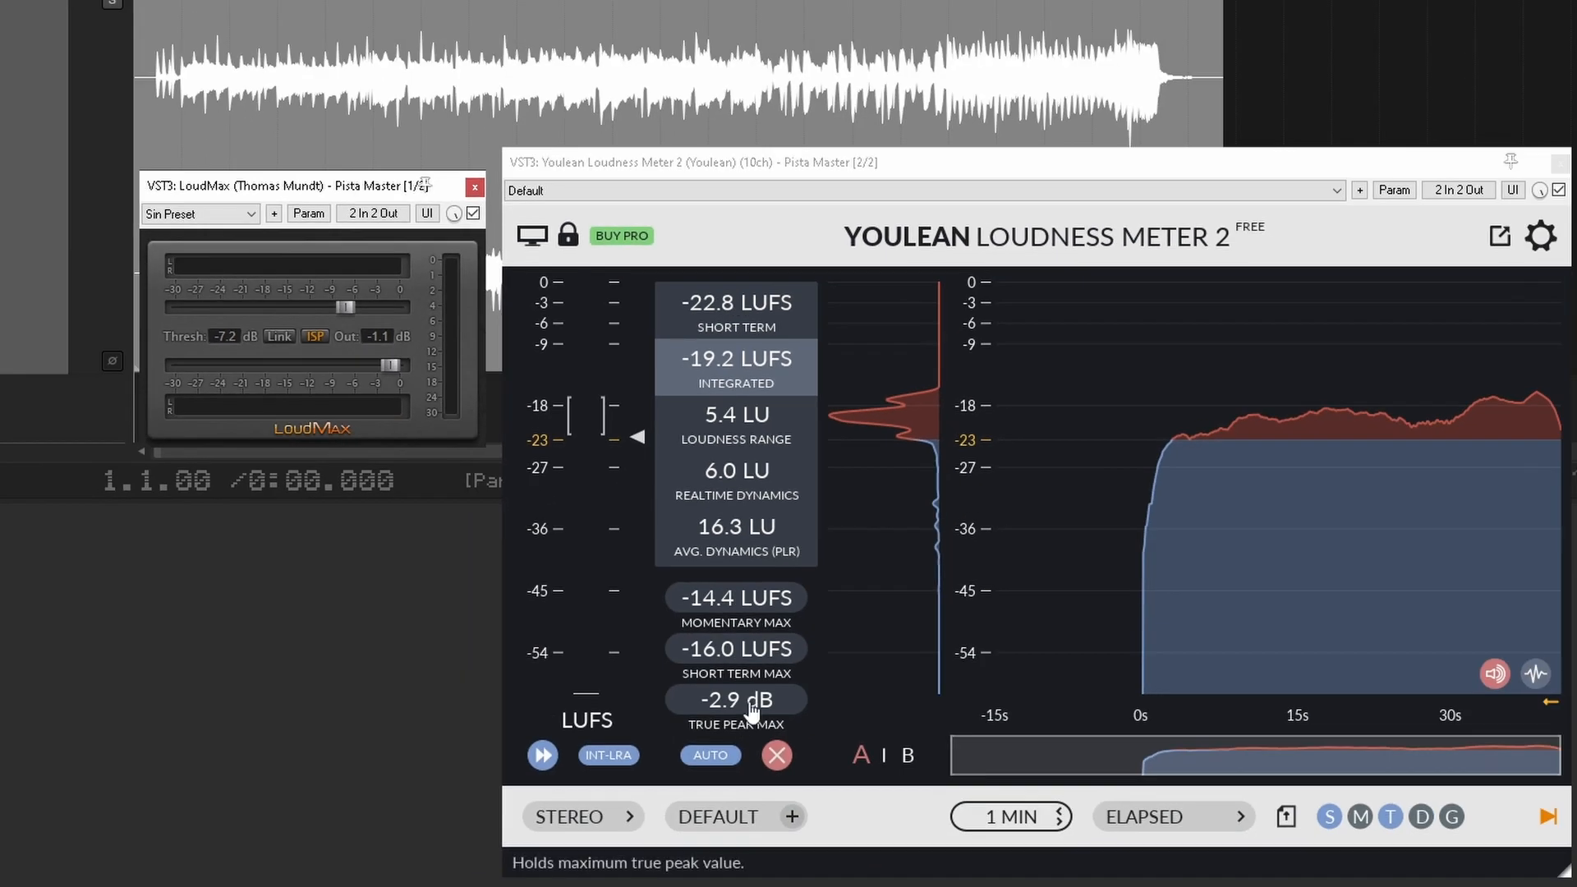
pyautogui.press('space')
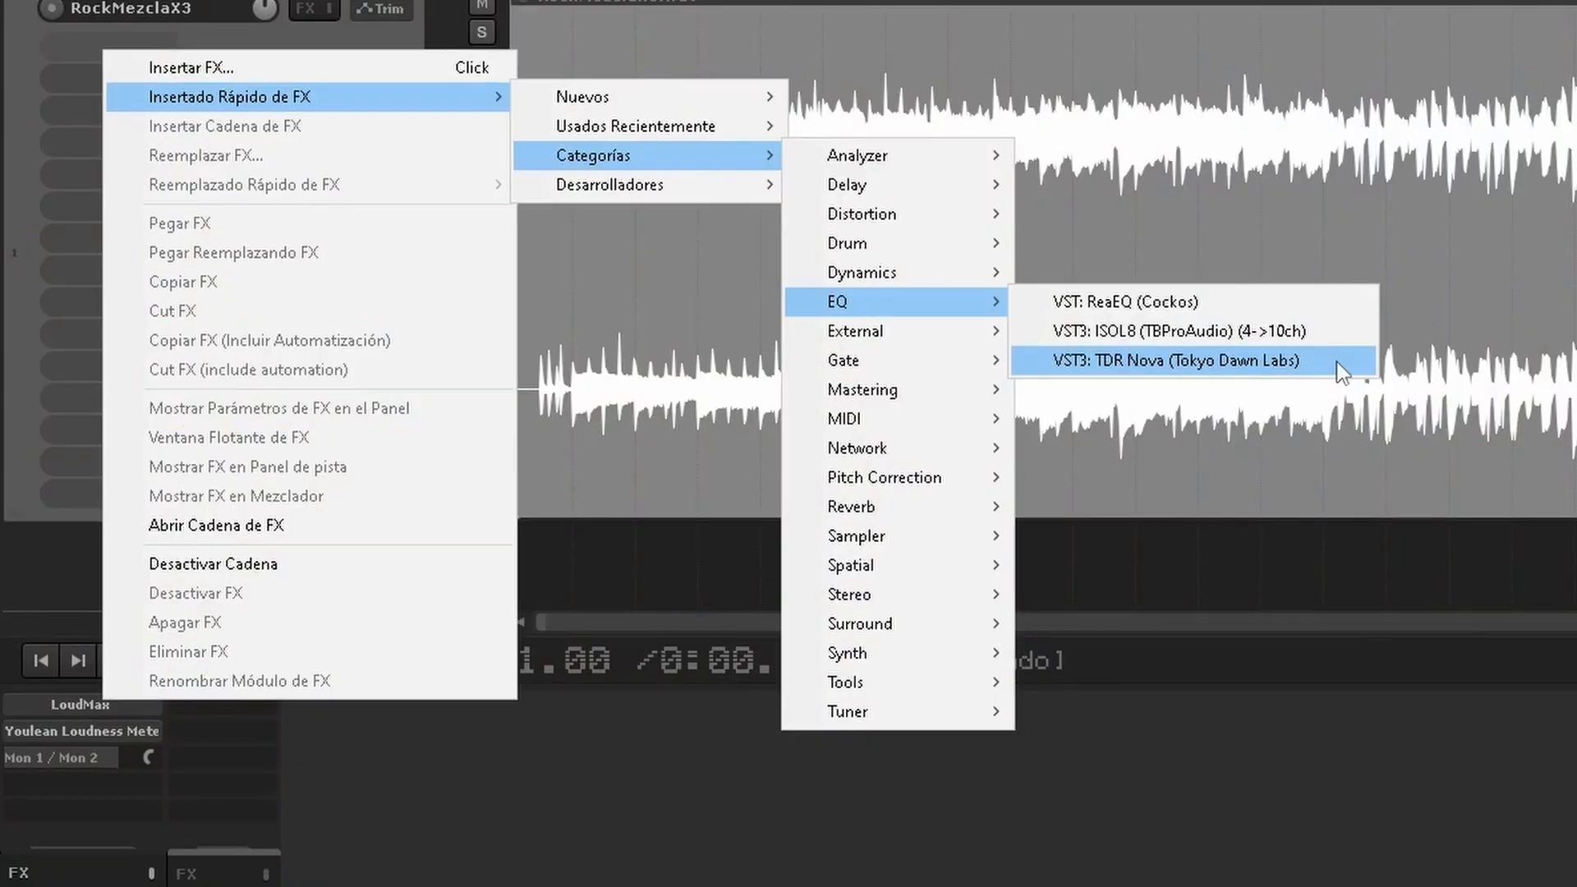
# Step: Insert the TDR Nova equalizer on the RockMezclaX3 track and disable its band III
pyautogui.click(1337, 363)
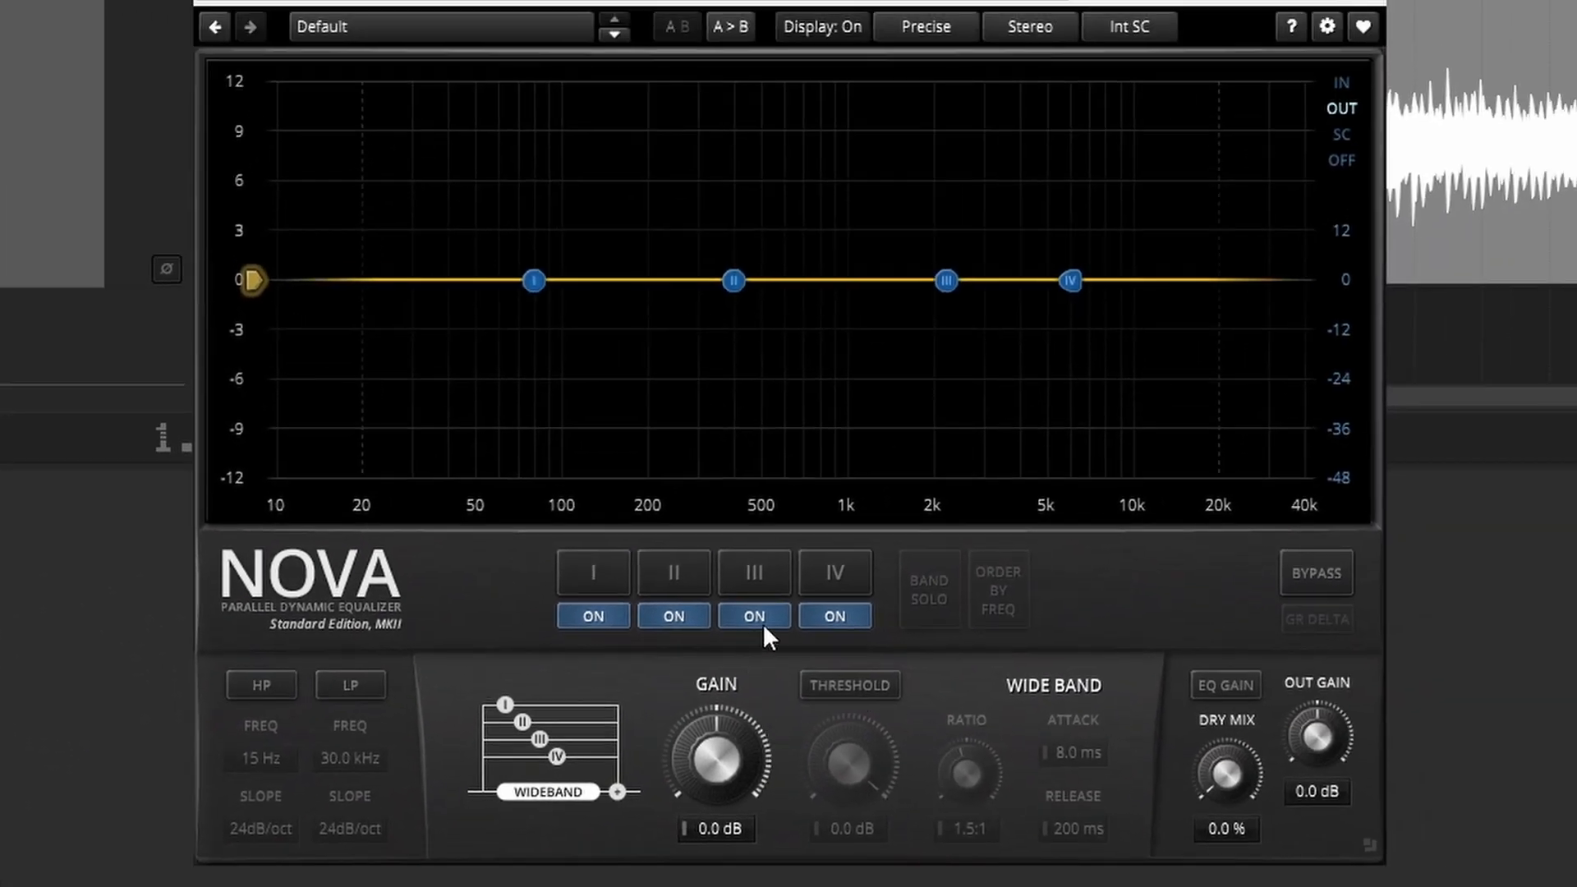
pyautogui.click(761, 617)
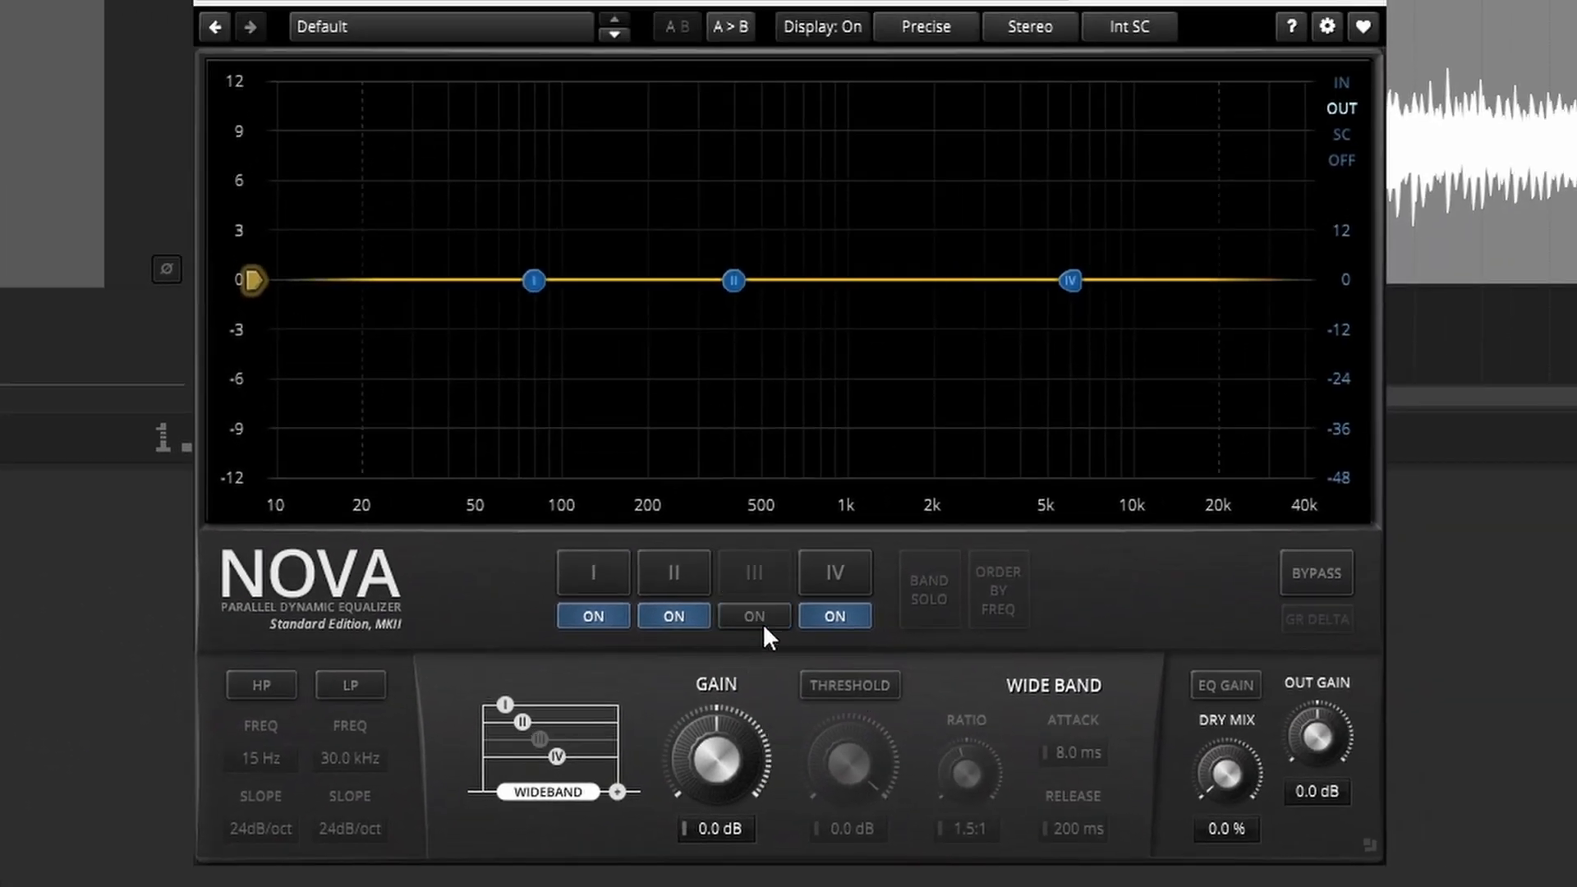
pyautogui.click(576, 574)
pyautogui.click(695, 578)
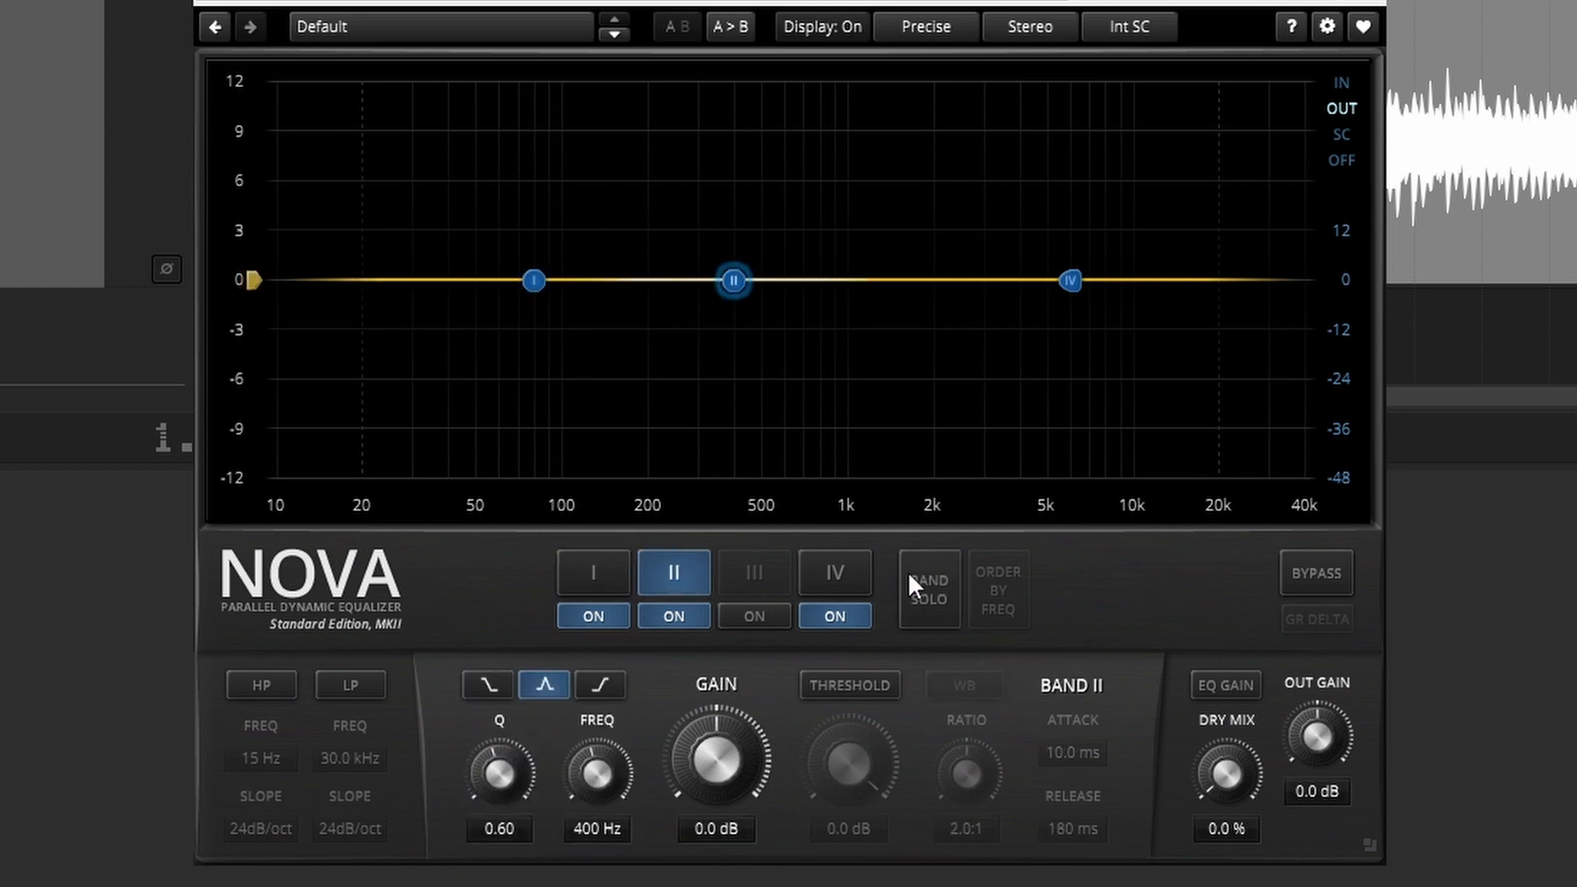
pyautogui.click(854, 568)
pyautogui.click(854, 569)
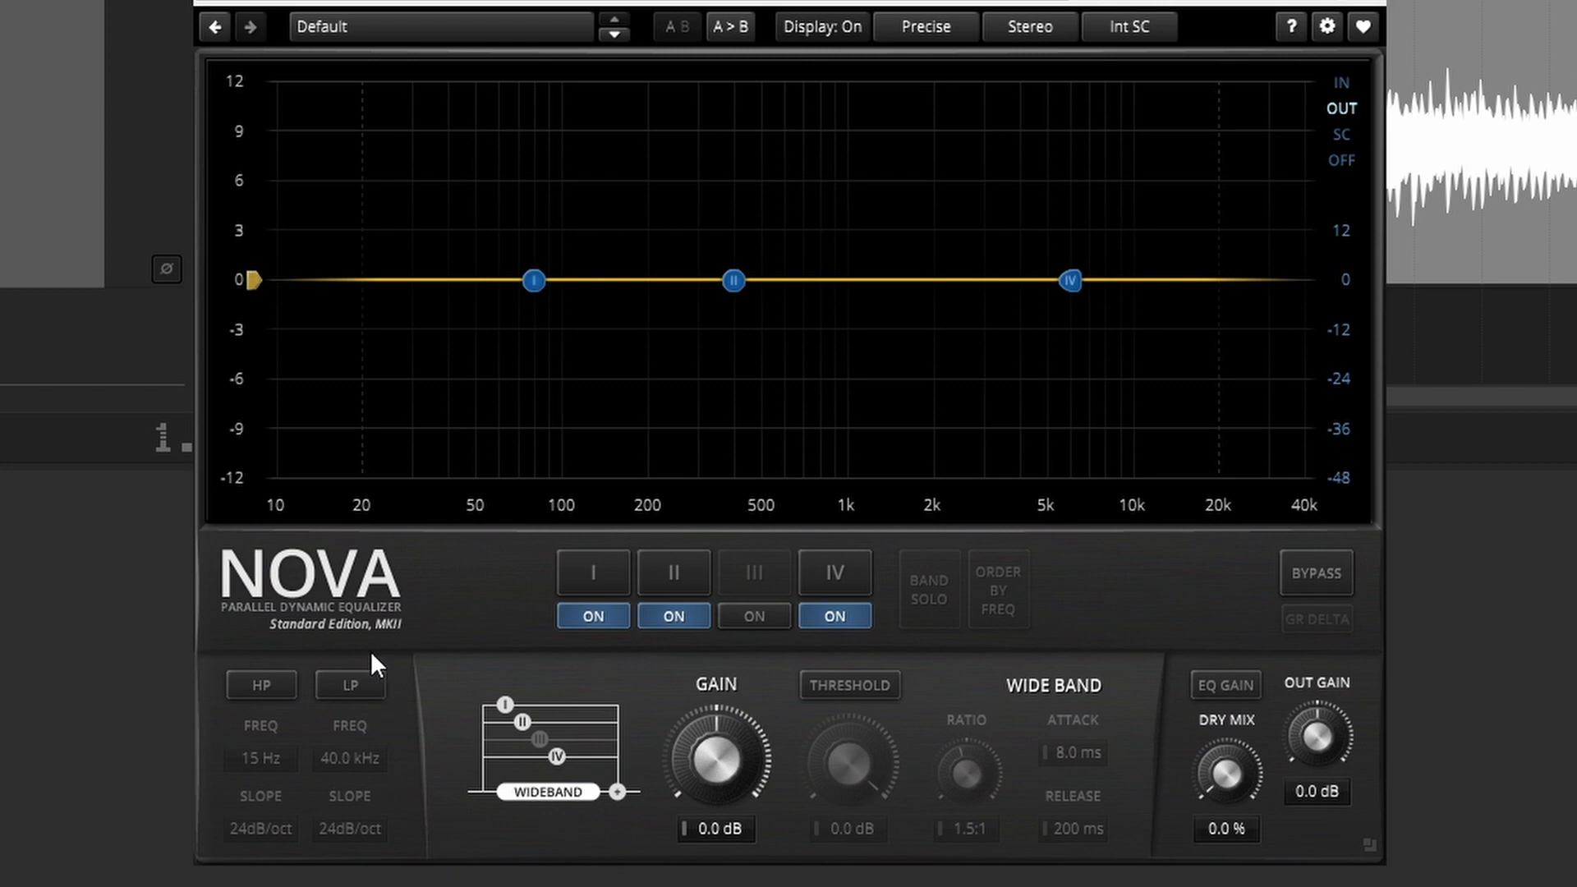
# Step: Enable Nova's low-pass filter and sweep its cutoff up from 10 Hz to about 1 kHz, playing the mix to find the band limits by ear
pyautogui.click(361, 688)
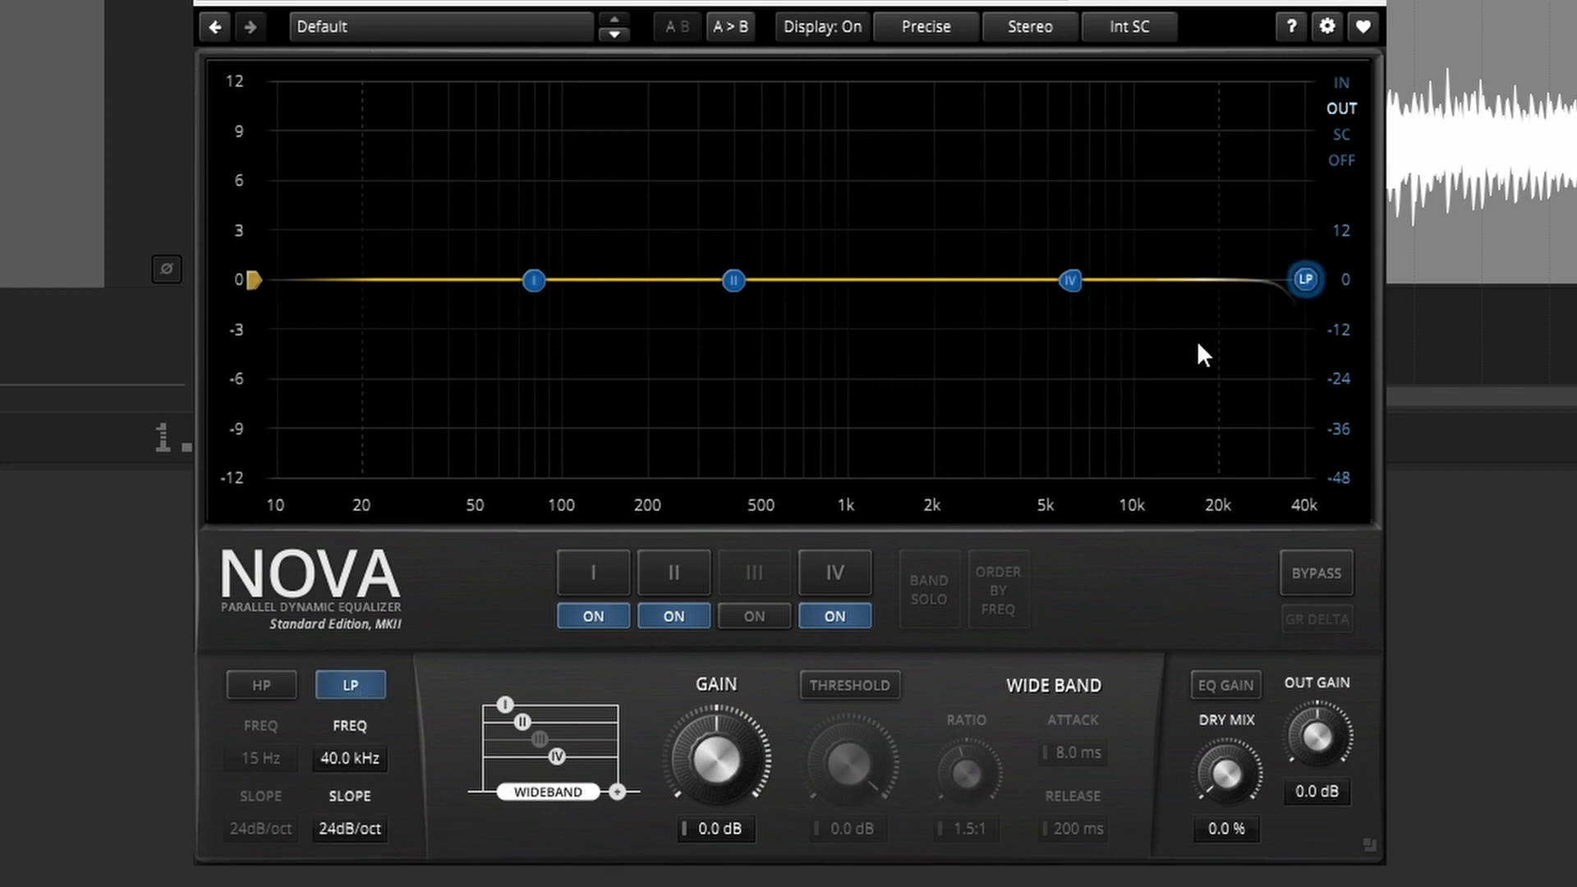
pyautogui.moveTo(1299, 289); pyautogui.dragTo(294, 297)
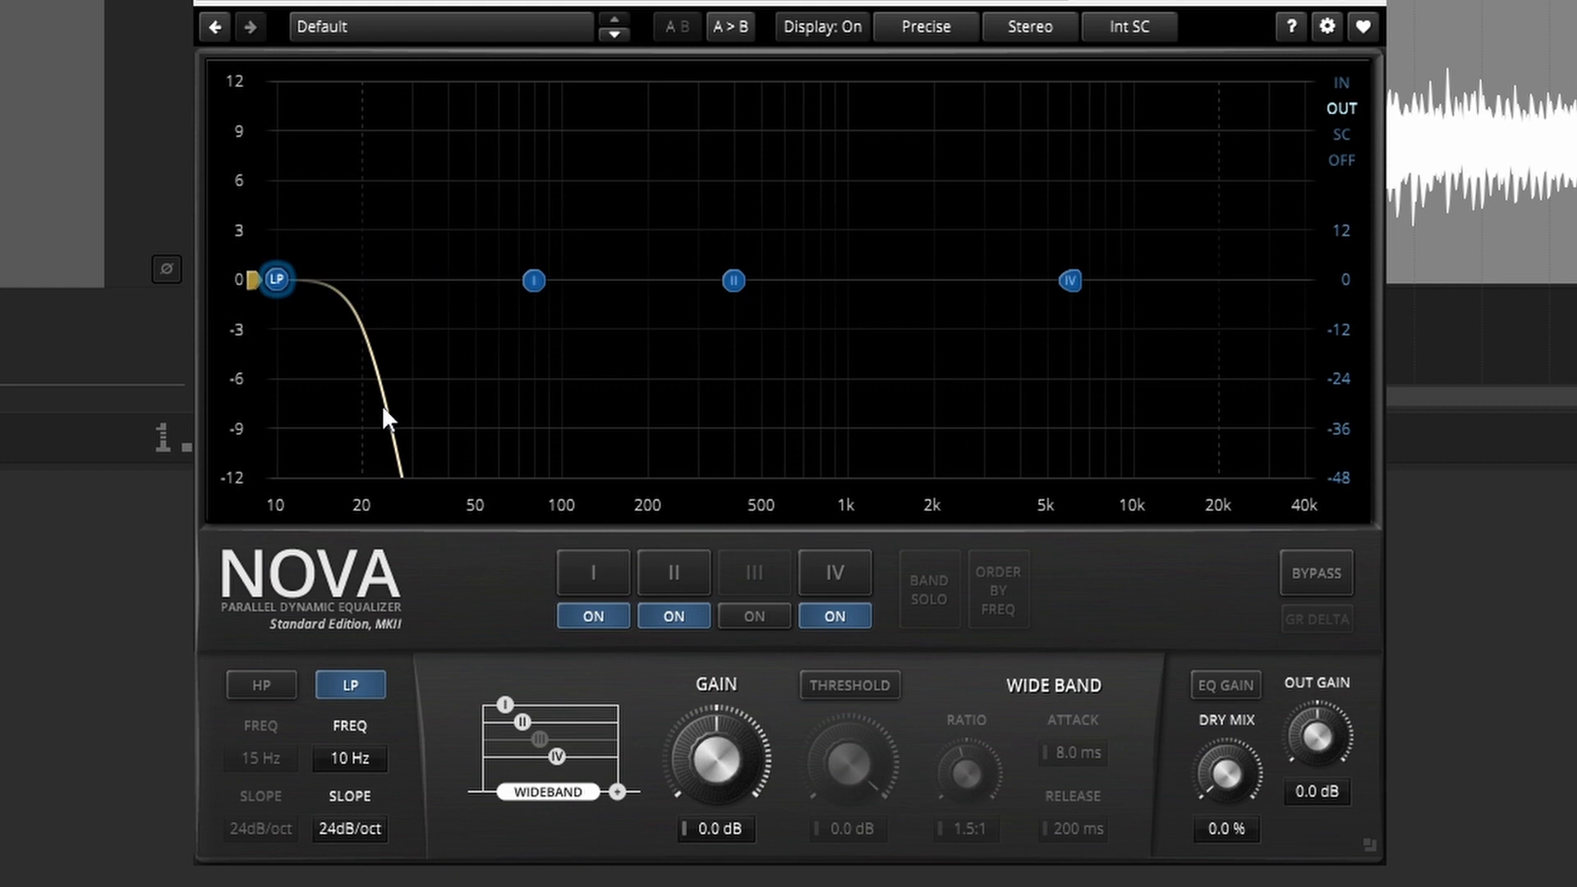
pyautogui.moveTo(276, 279); pyautogui.dragTo(693, 370)
pyautogui.press('space')
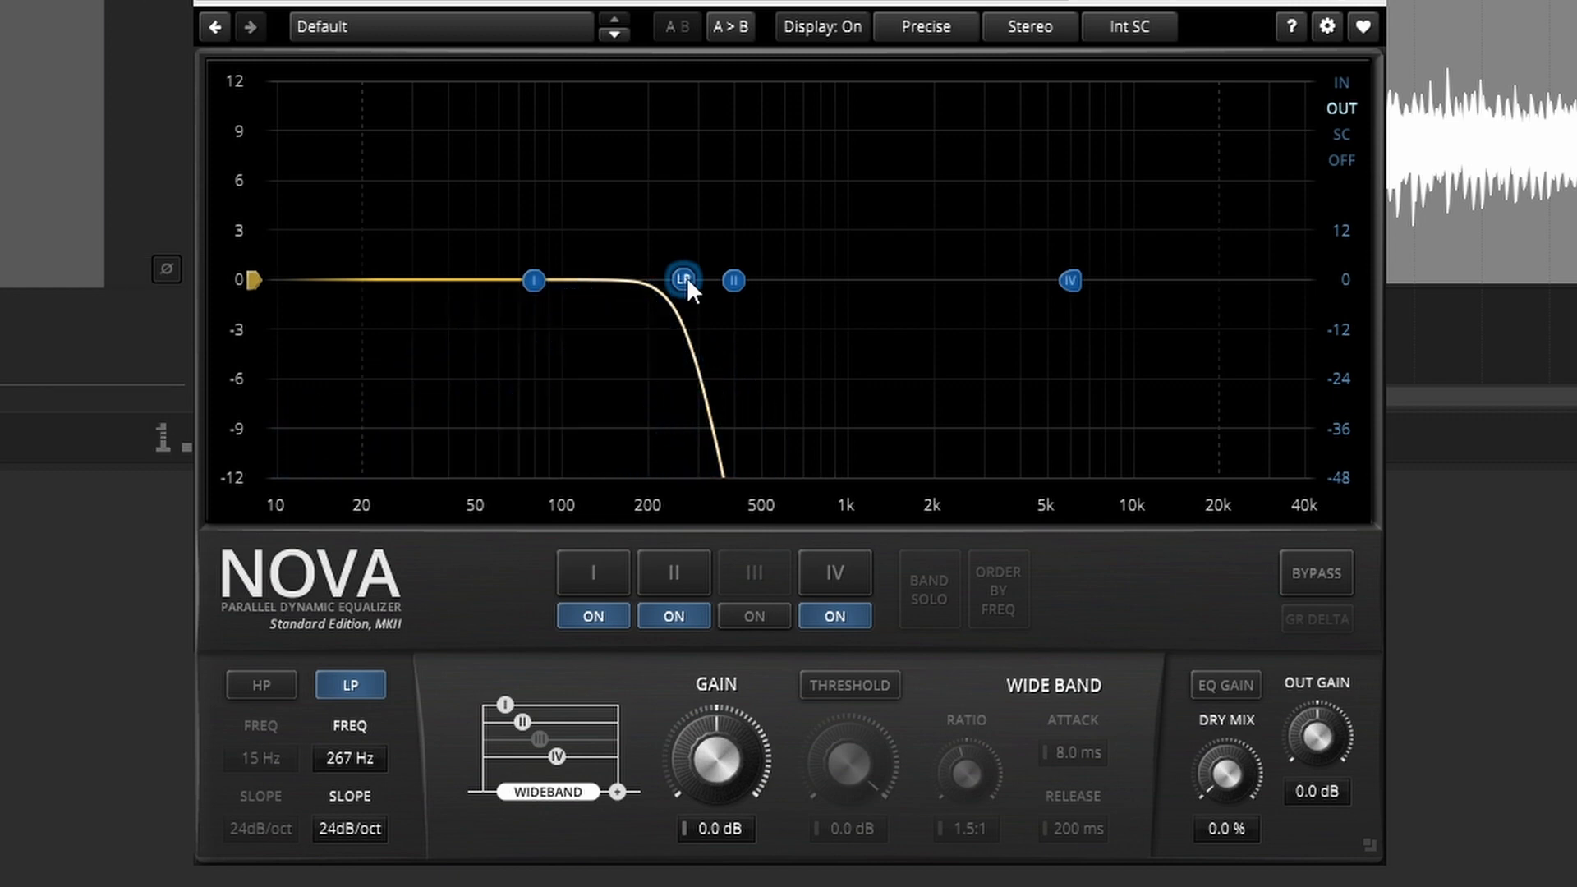
pyautogui.press('space')
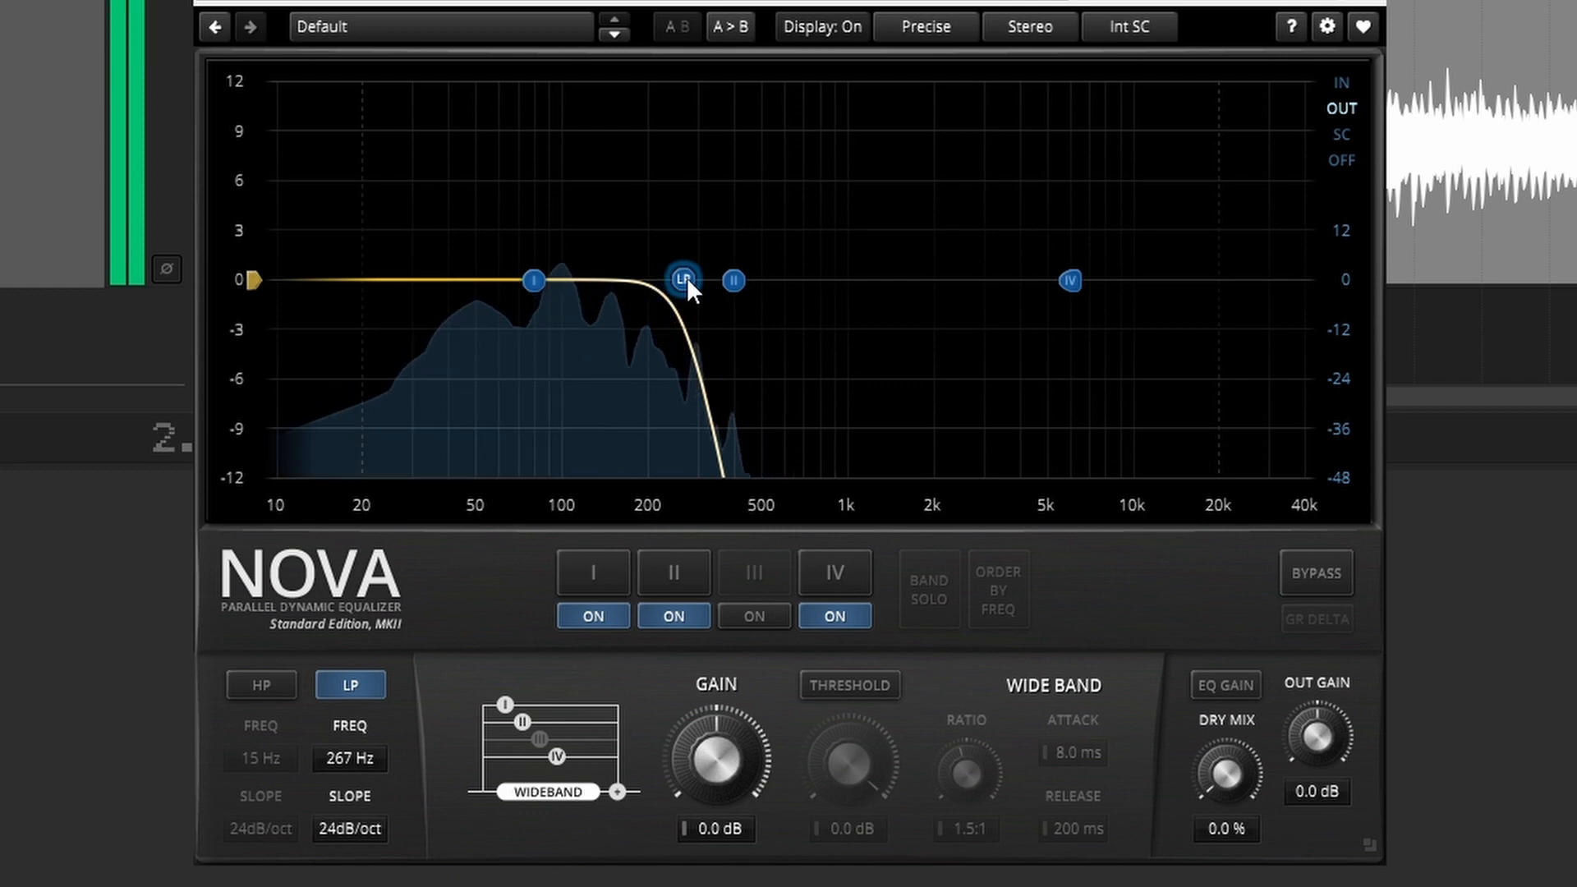
pyautogui.moveTo(687, 278); pyautogui.dragTo(857, 322)
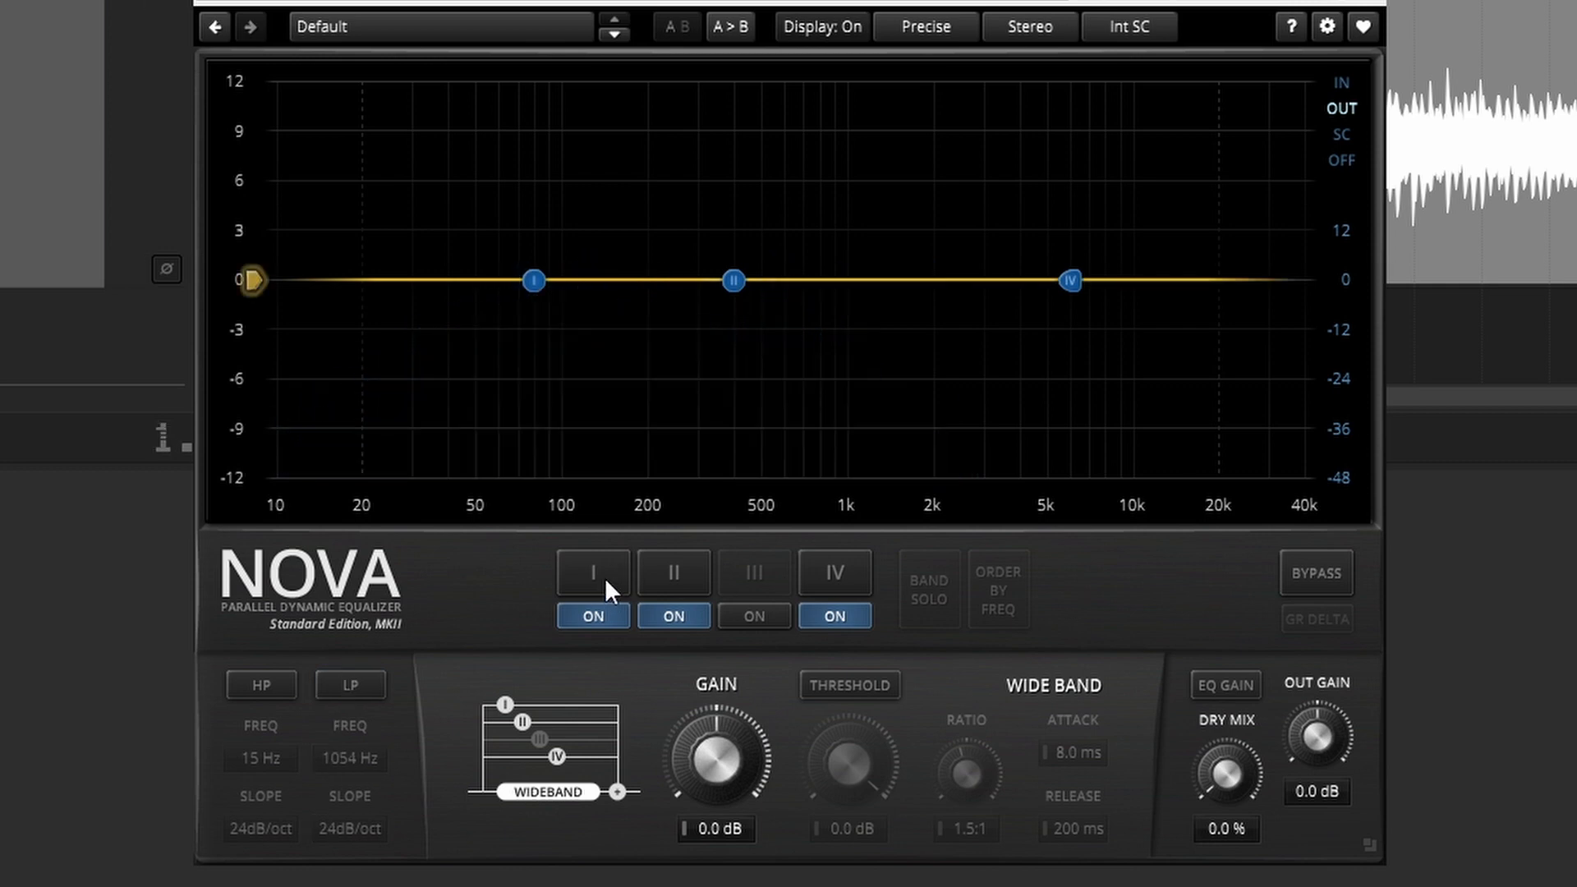
# Step: Set band I to a low shelf at 262 Hz, band II to 551 Hz and band IV to 1054 Hz
pyautogui.click(604, 579)
pyautogui.moveTo(616, 781)
pyautogui.mouseDown()
pyautogui.moveTo(840, 560)
pyautogui.moveTo(598, 798)
pyautogui.moveTo(598, 826)
pyautogui.moveTo(598, 760)
pyautogui.mouseUp()
pyautogui.click(839, 566)
pyautogui.click(677, 570)
pyautogui.click(598, 573)
pyautogui.click(492, 684)
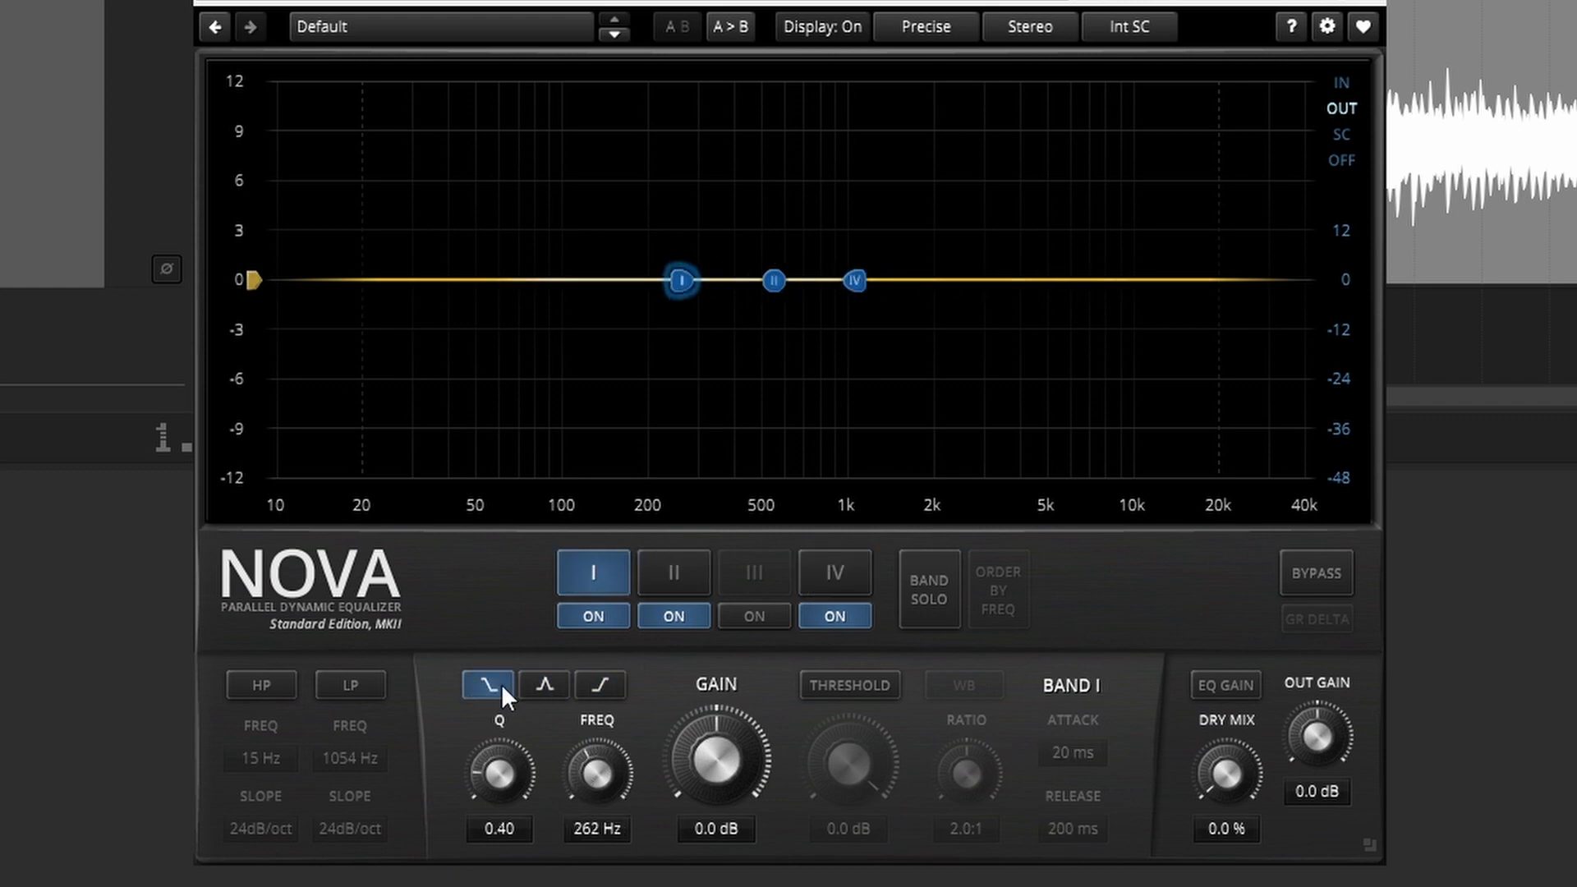
# Step: Set the Q of bands I and IV to 0.80 and the gain of both to -18.0 dB
pyautogui.doubleClick(503, 767)
pyautogui.click(836, 567)
pyautogui.doubleClick(503, 788)
pyautogui.moveTo(503, 789); pyautogui.dragTo(503, 786)
pyautogui.click(593, 572)
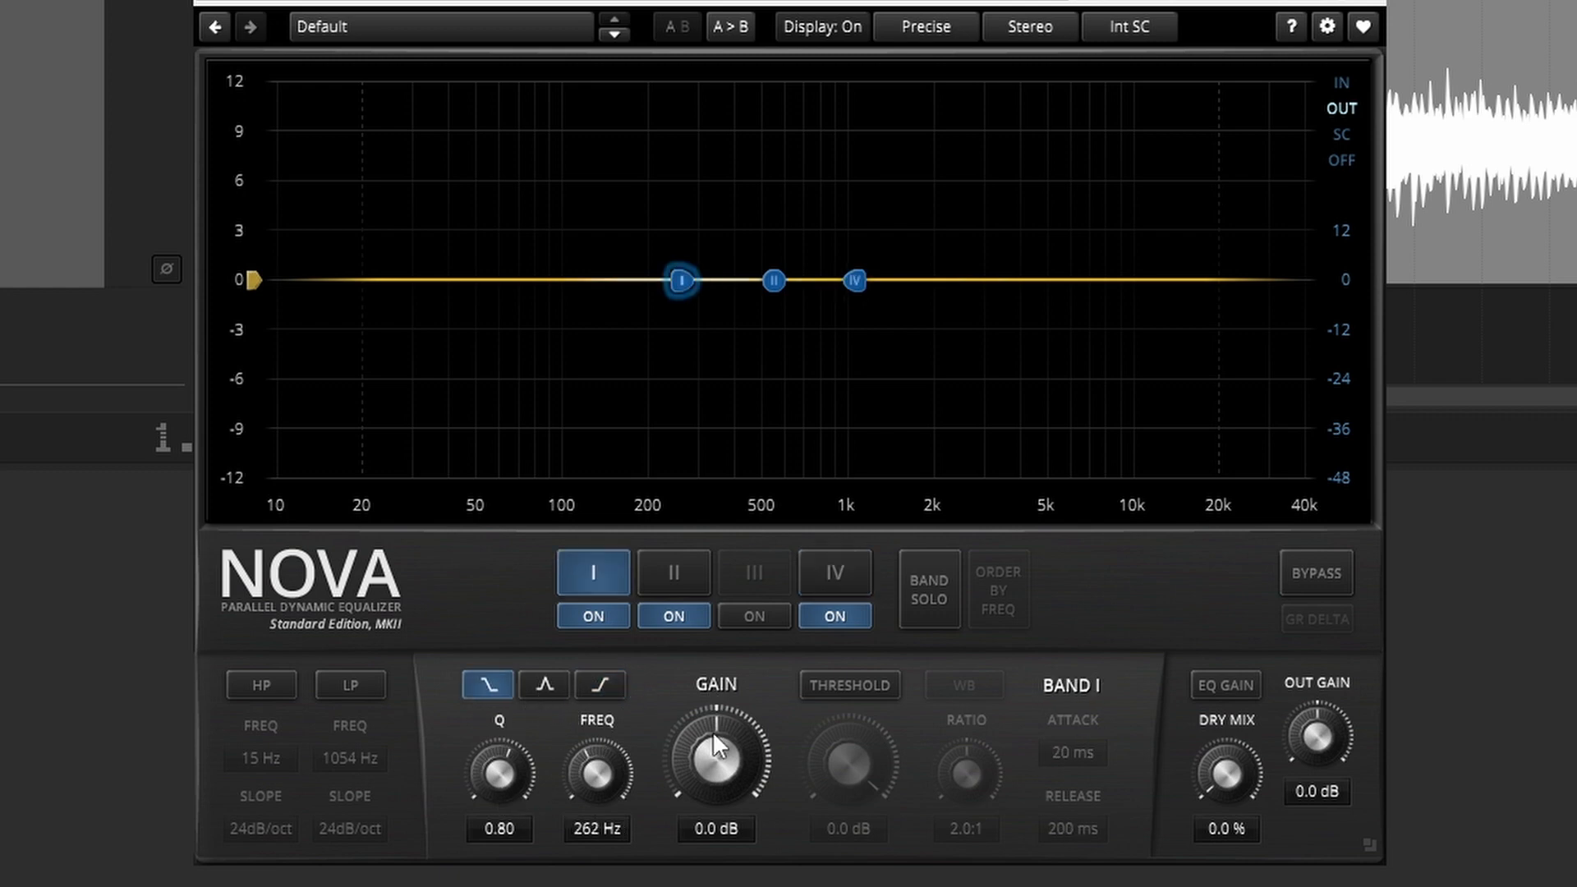
pyautogui.moveTo(712, 735); pyautogui.dragTo(716, 850)
pyautogui.click(858, 574)
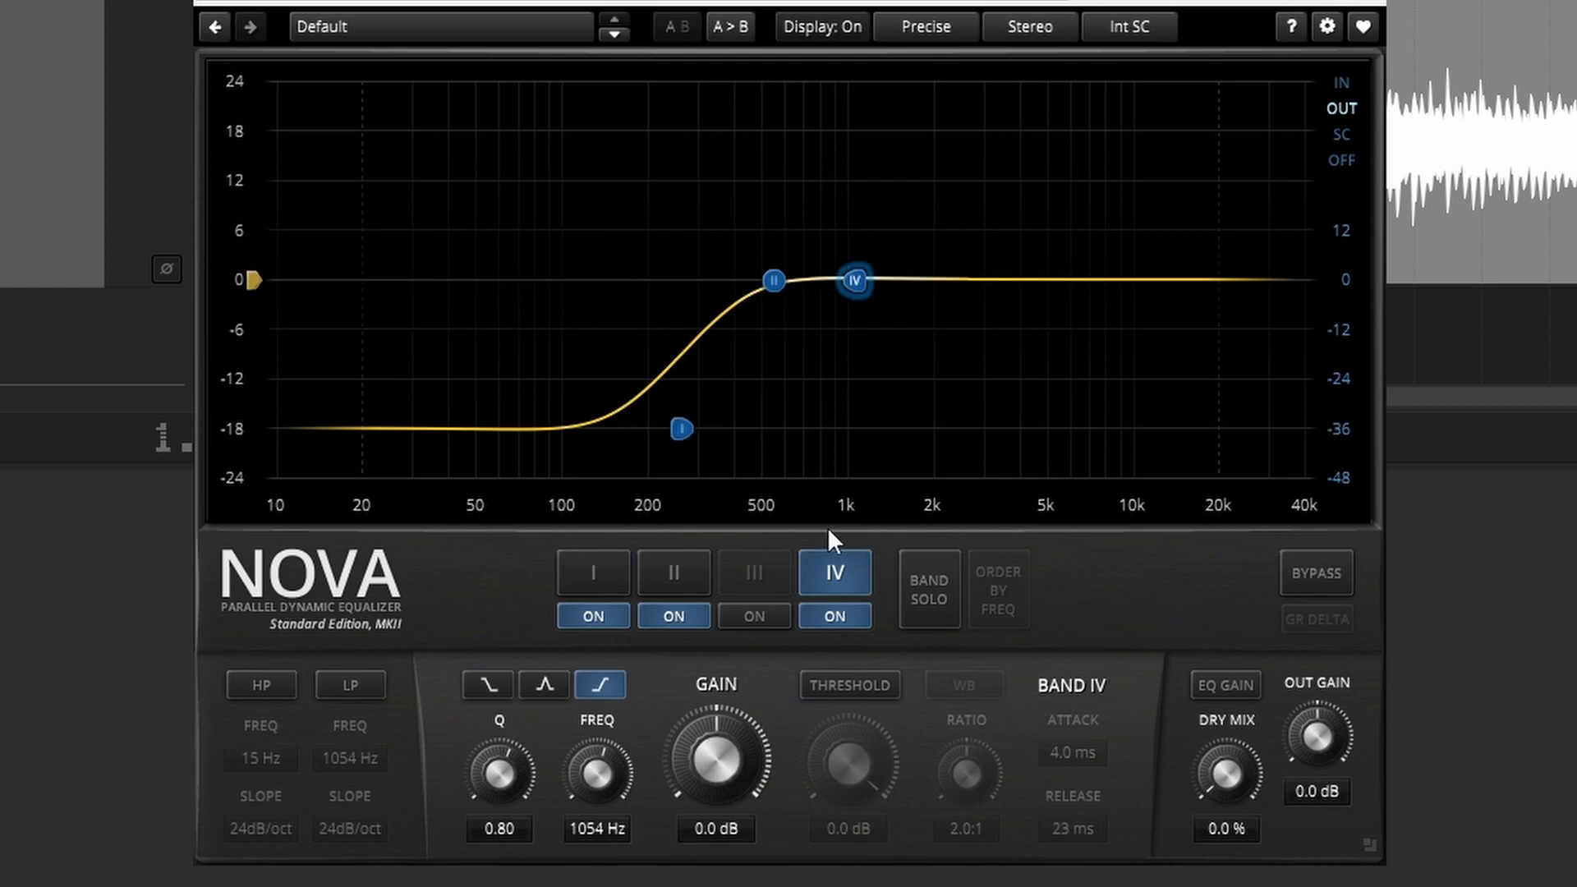
pyautogui.moveTo(715, 749); pyautogui.dragTo(716, 858)
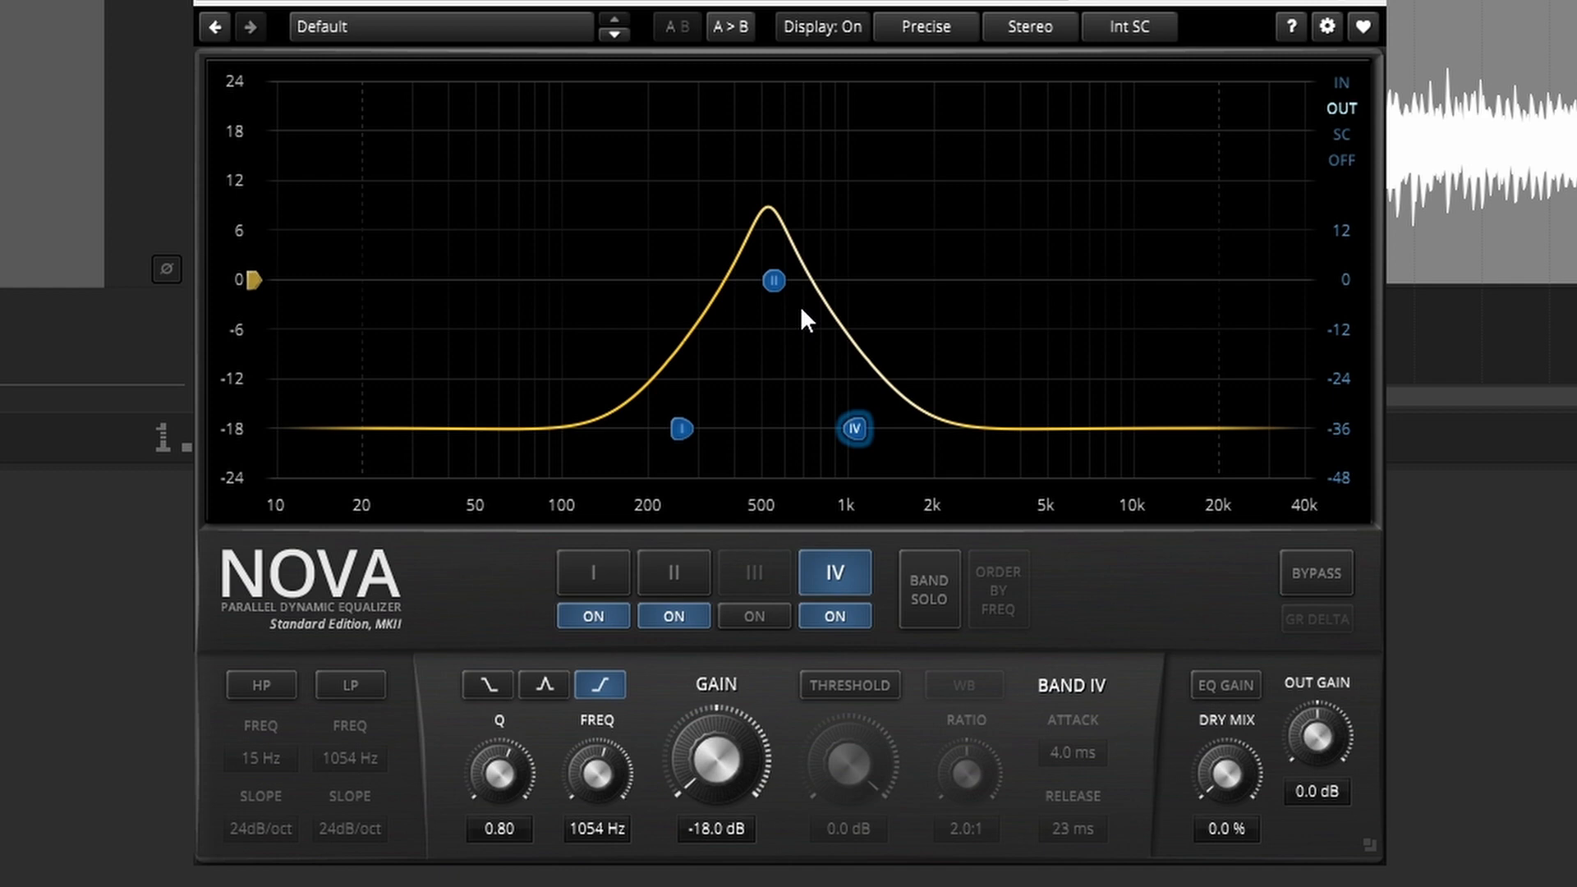
# Step: With the mix playing, raise the gain of band I to 1.2 dB and of band IV to 3.2 dB
pyautogui.press('space')
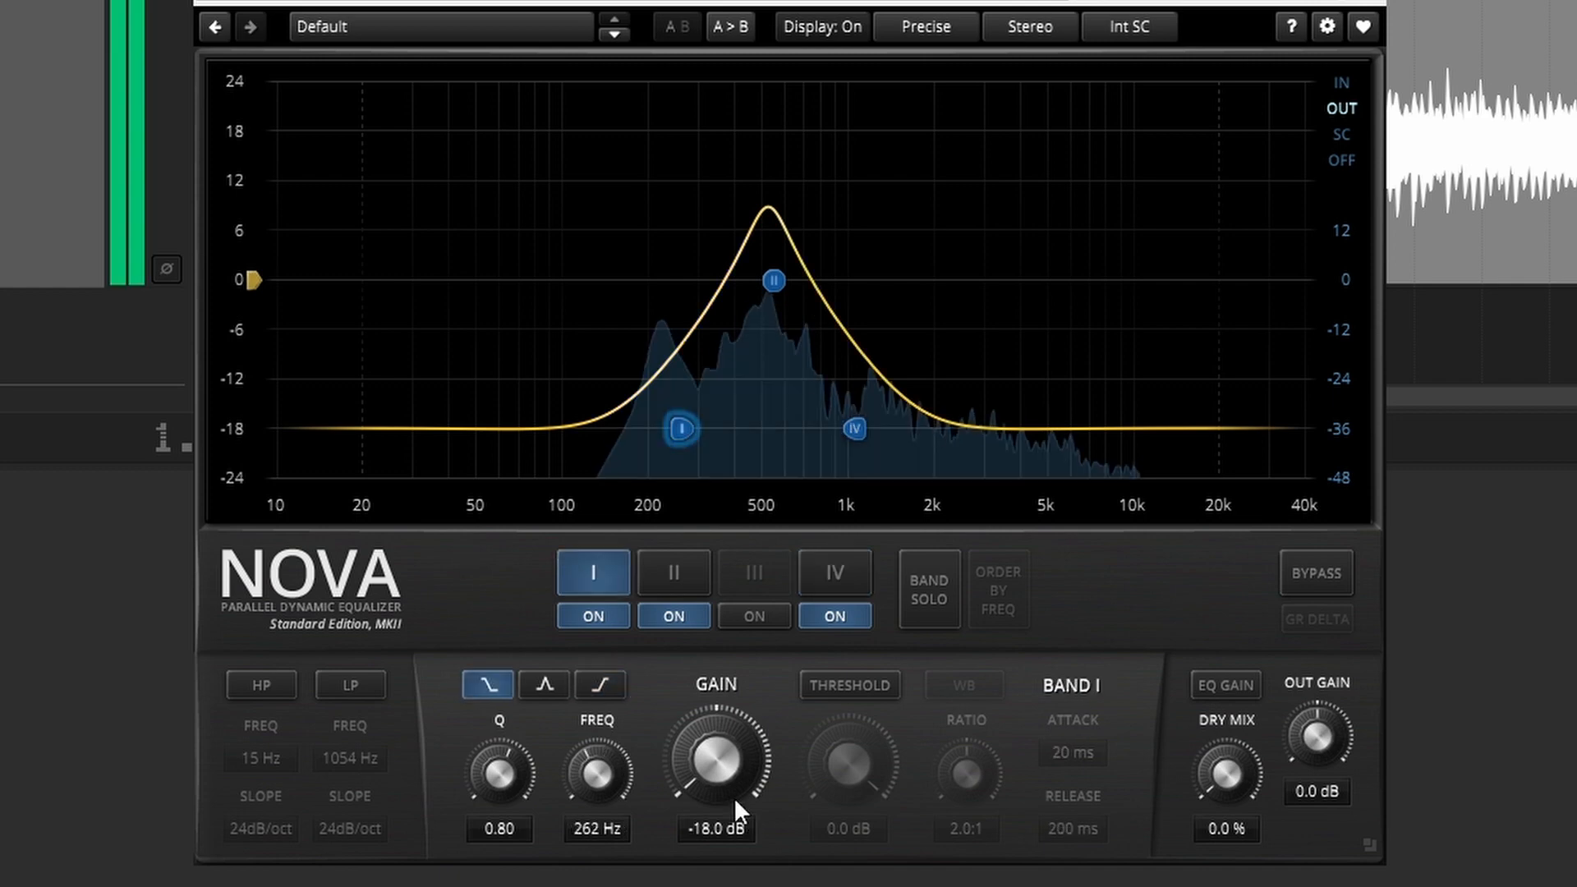
pyautogui.moveTo(724, 784); pyautogui.dragTo(724, 733)
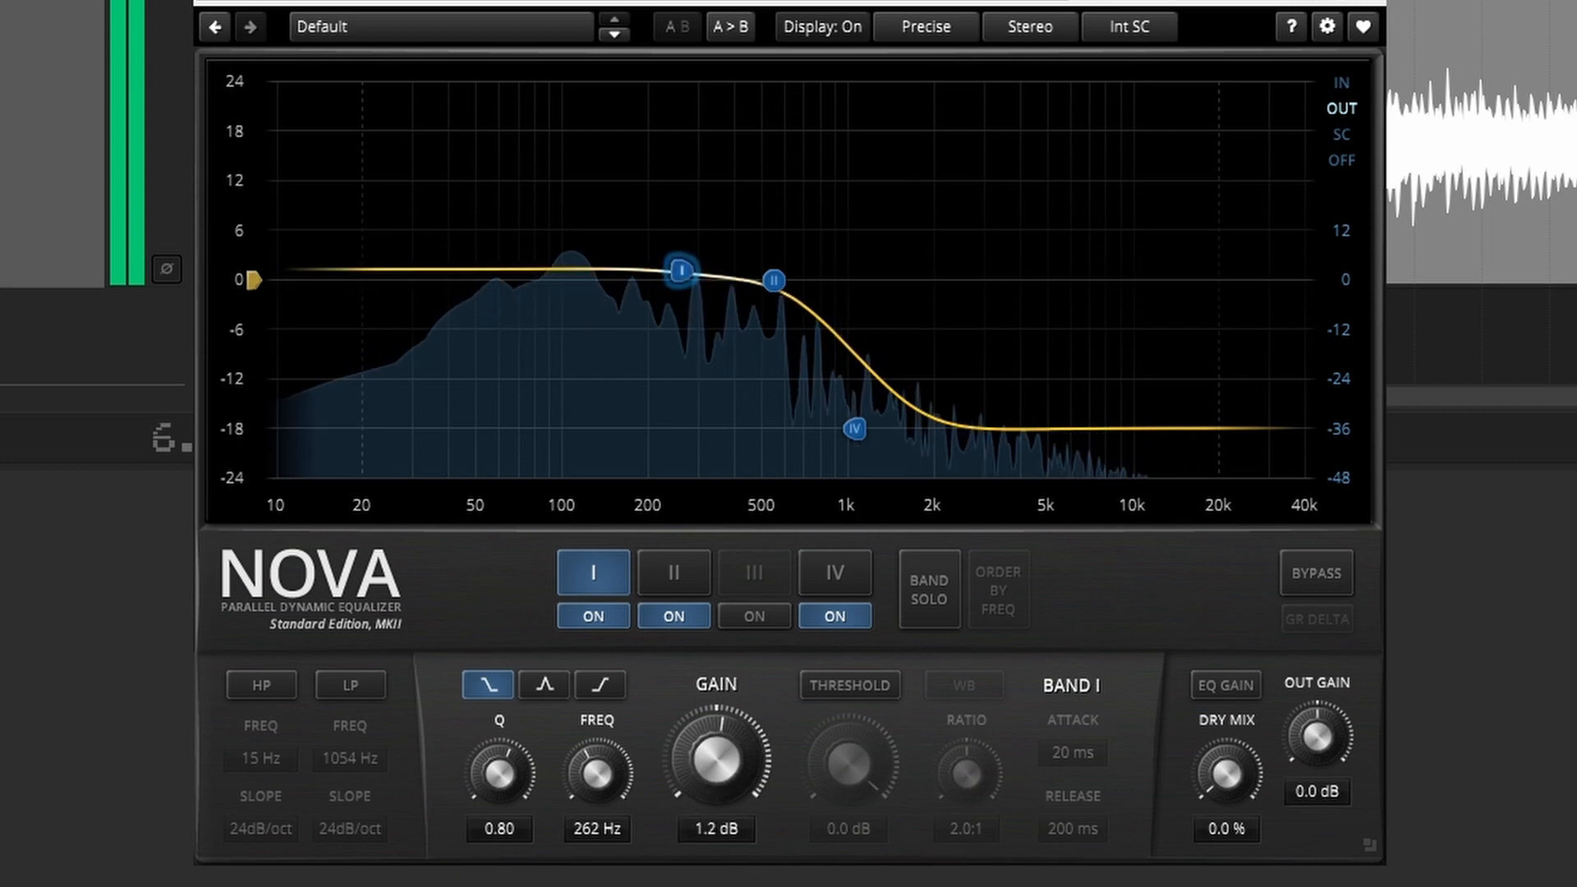
pyautogui.click(819, 583)
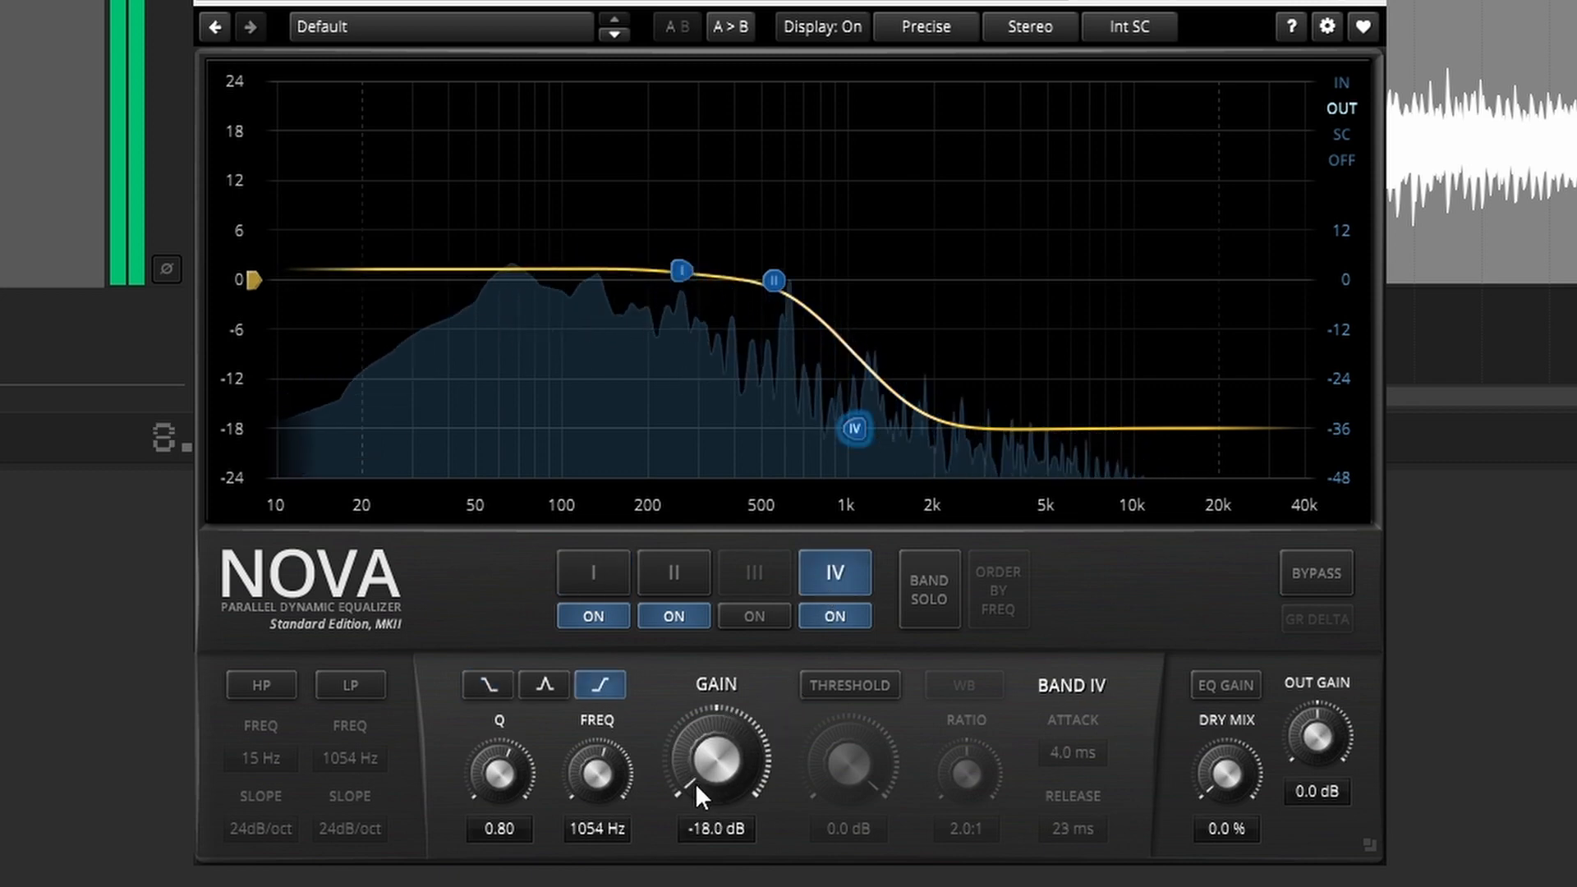
pyautogui.moveTo(687, 786); pyautogui.dragTo(687, 732)
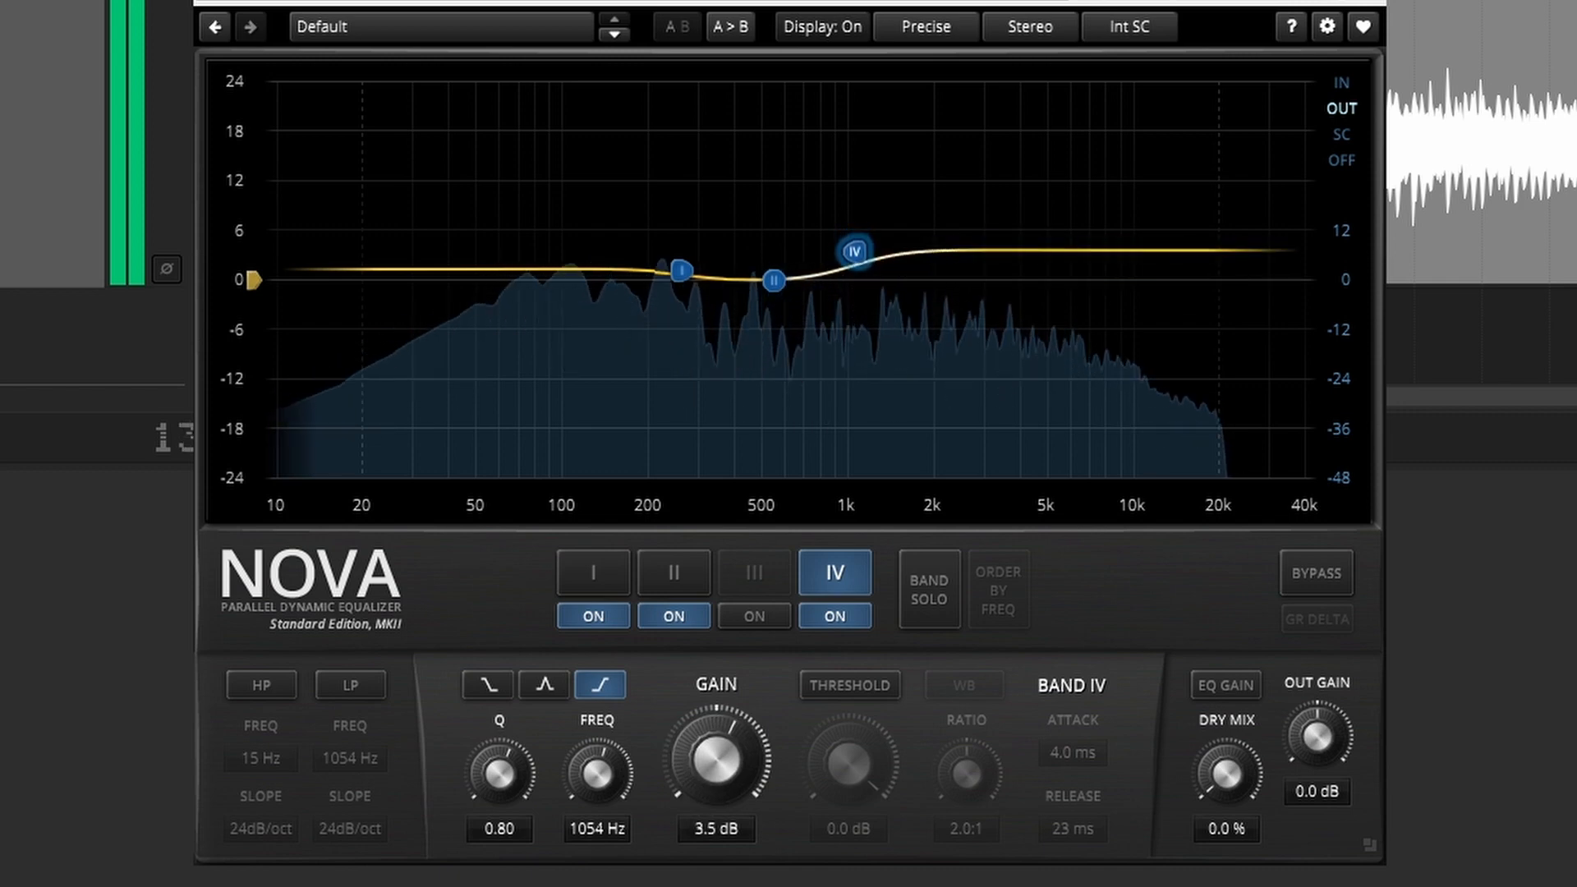
# Step: Set band II's gain to -1.2 dB, stop playback and slightly lower Nova's output gain
pyautogui.click(685, 575)
pyautogui.moveTo(719, 763)
pyautogui.mouseDown()
pyautogui.moveTo(720, 793)
pyautogui.moveTo(719, 746)
pyautogui.moveTo(718, 778)
pyautogui.mouseUp()
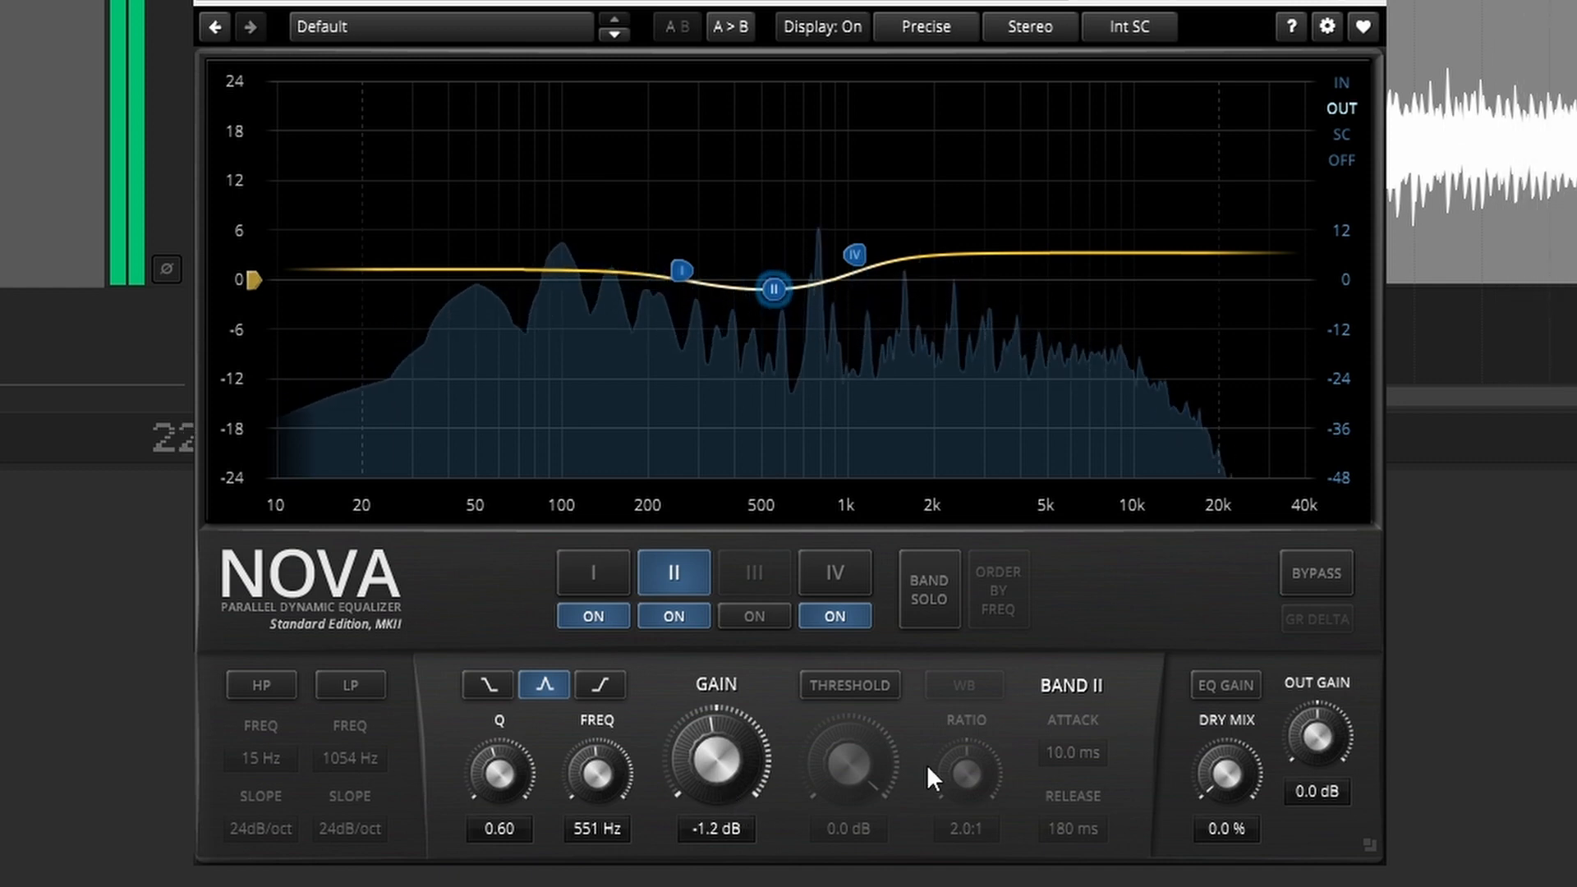
pyautogui.press('space')
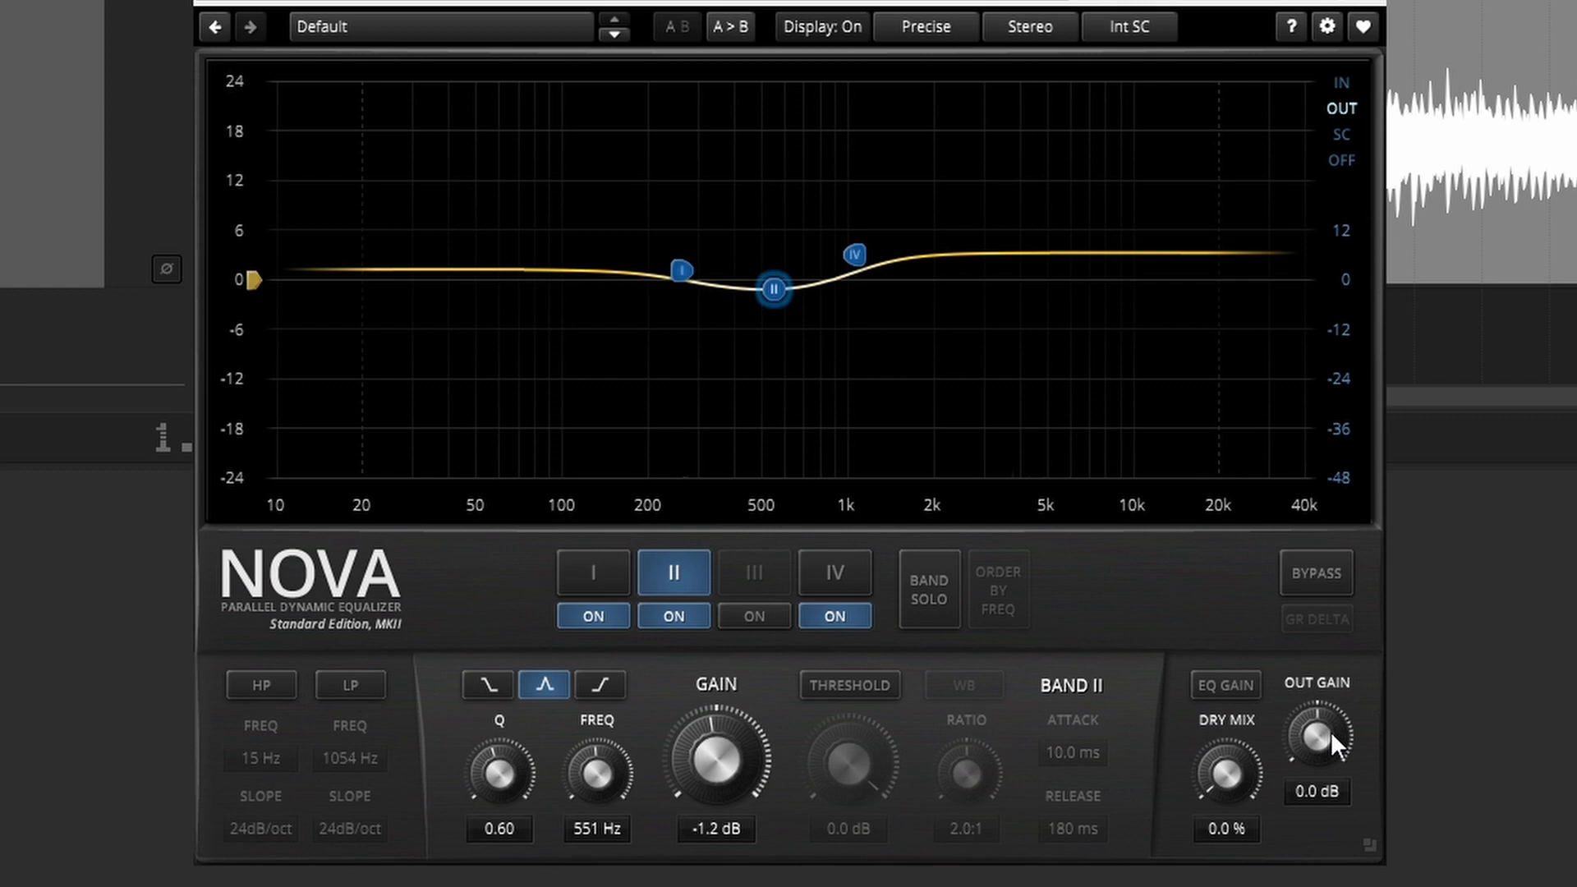
pyautogui.moveTo(1332, 733); pyautogui.dragTo(1332, 739)
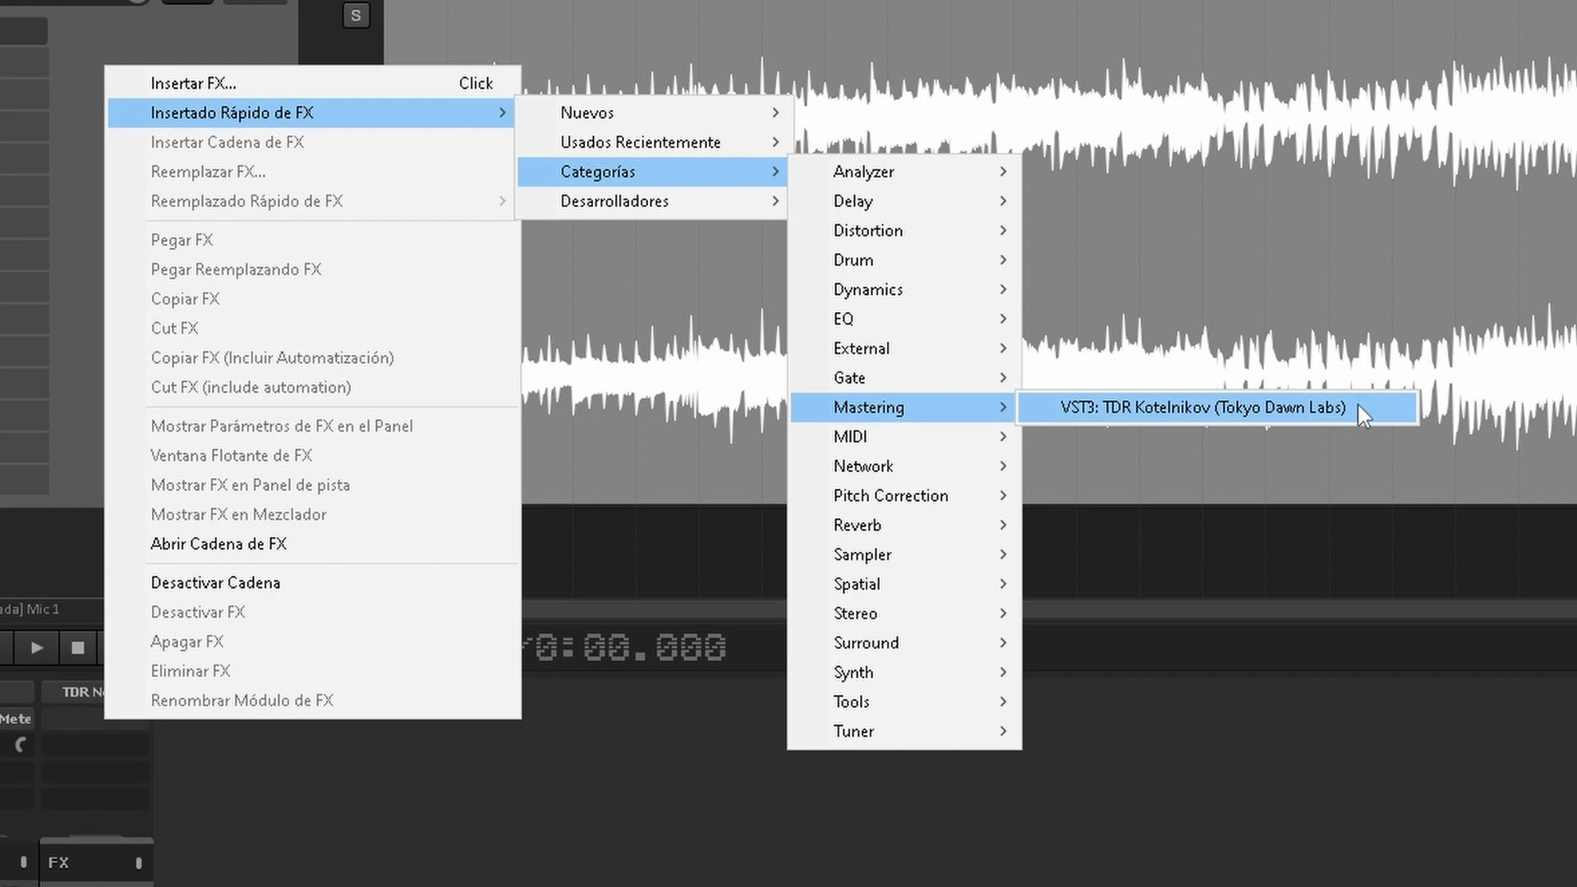
# Step: Insert TDR Kotelnikov on the RockMezclaX3 track with a -30.3 dB threshold, 2.5:1 ratio and 6.5 dB makeup gain
pyautogui.click(1357, 404)
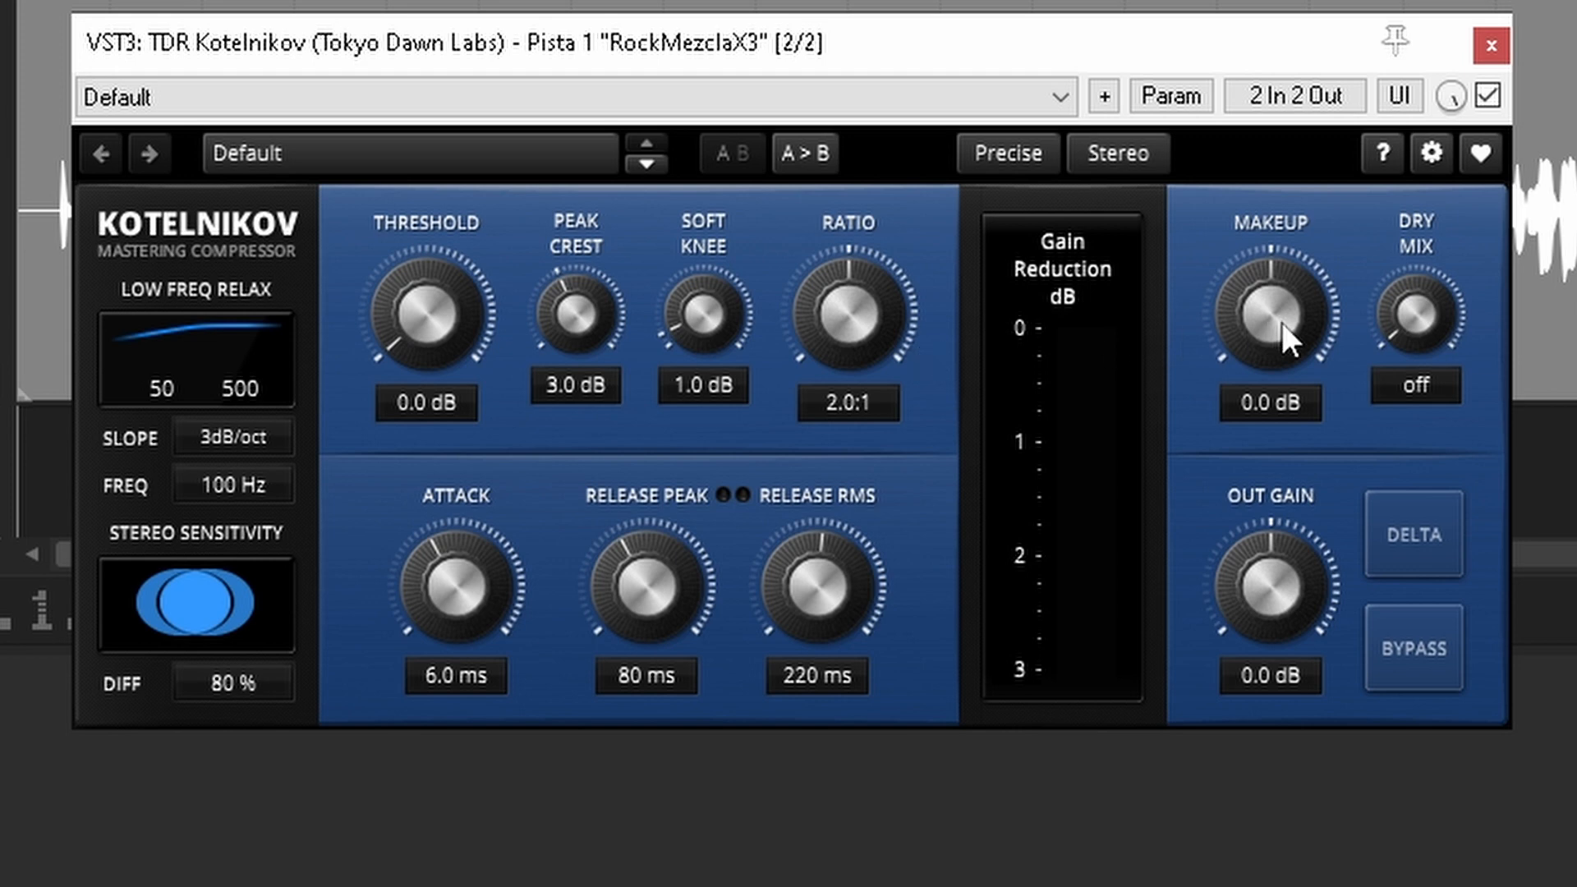
pyautogui.moveTo(414, 340); pyautogui.dragTo(414, 588)
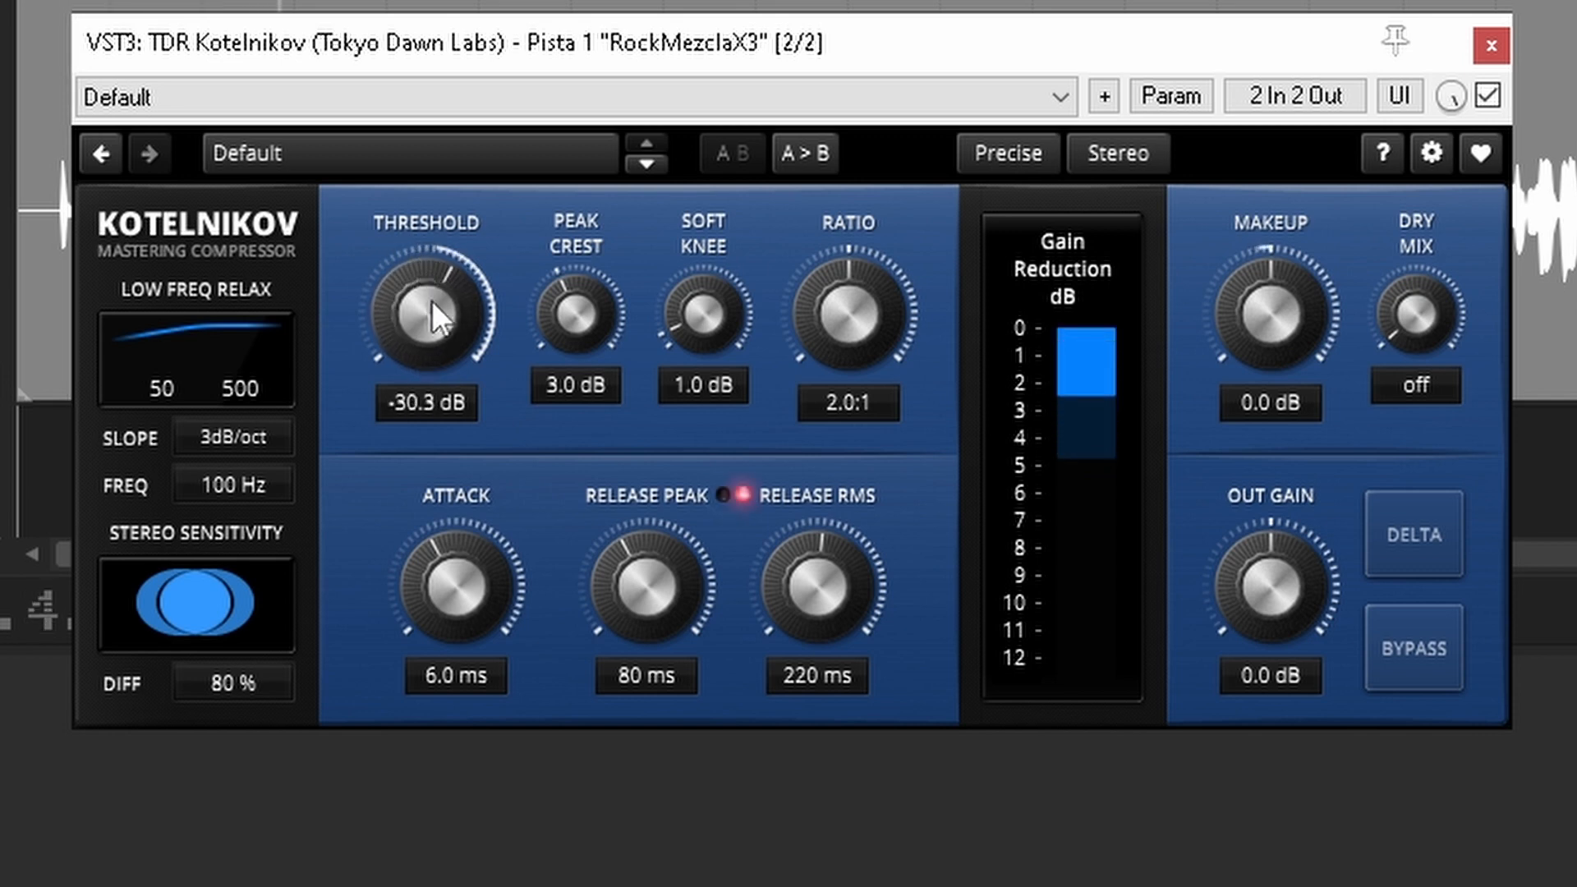
pyautogui.moveTo(849, 321); pyautogui.dragTo(848, 248)
pyautogui.moveTo(1274, 343); pyautogui.dragTo(1274, 250)
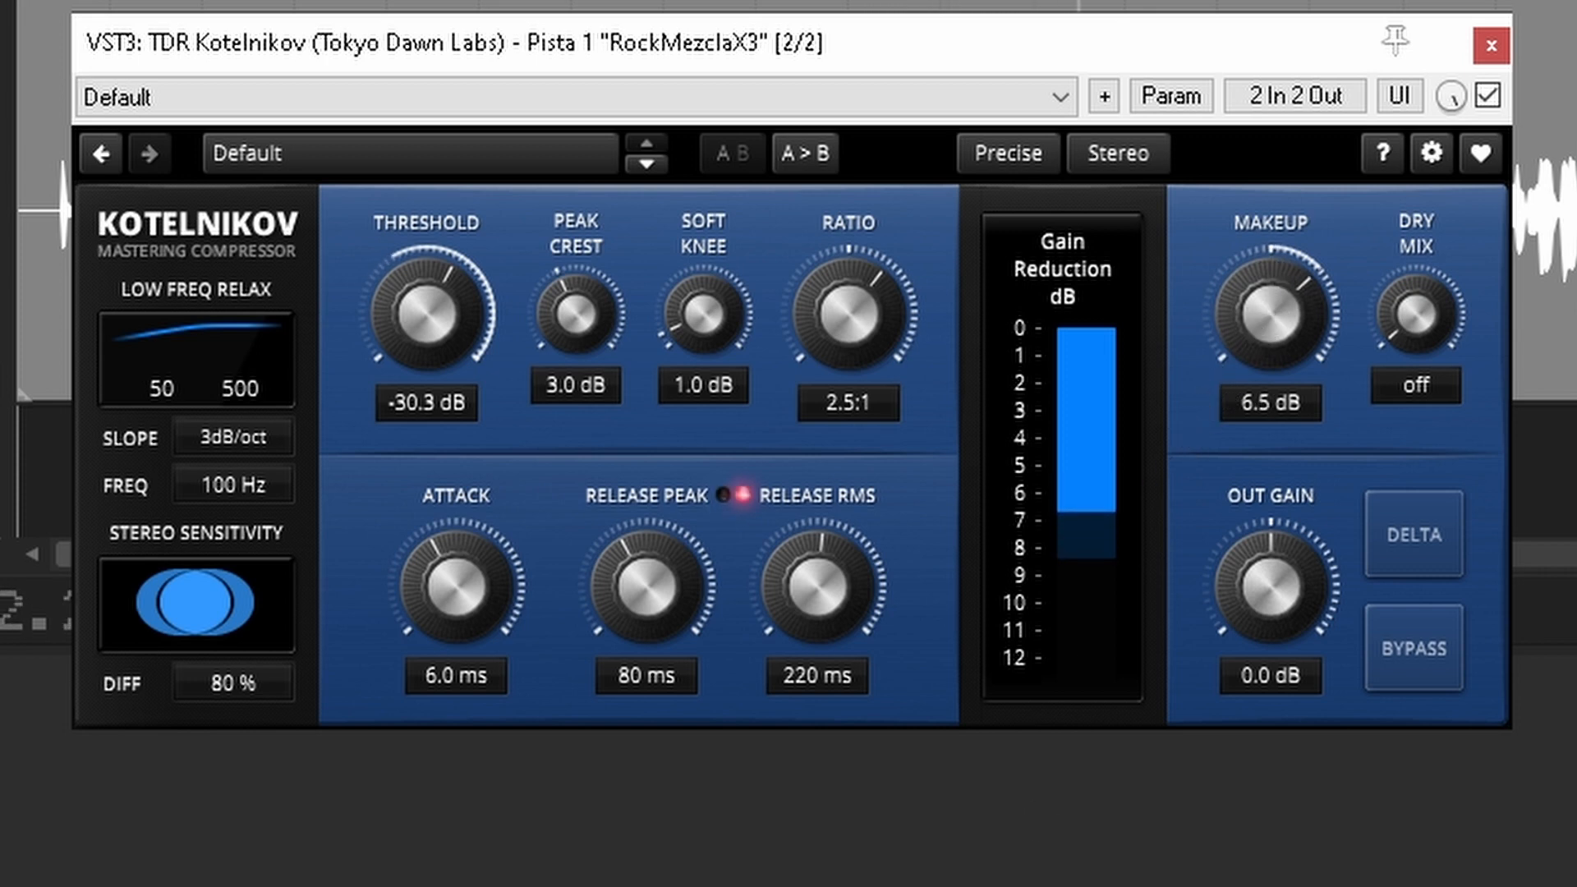
# Step: Compare the mix with and without Kotelnikov's compression by toggling its bypass, leaving the compressor active
pyautogui.click(1455, 645)
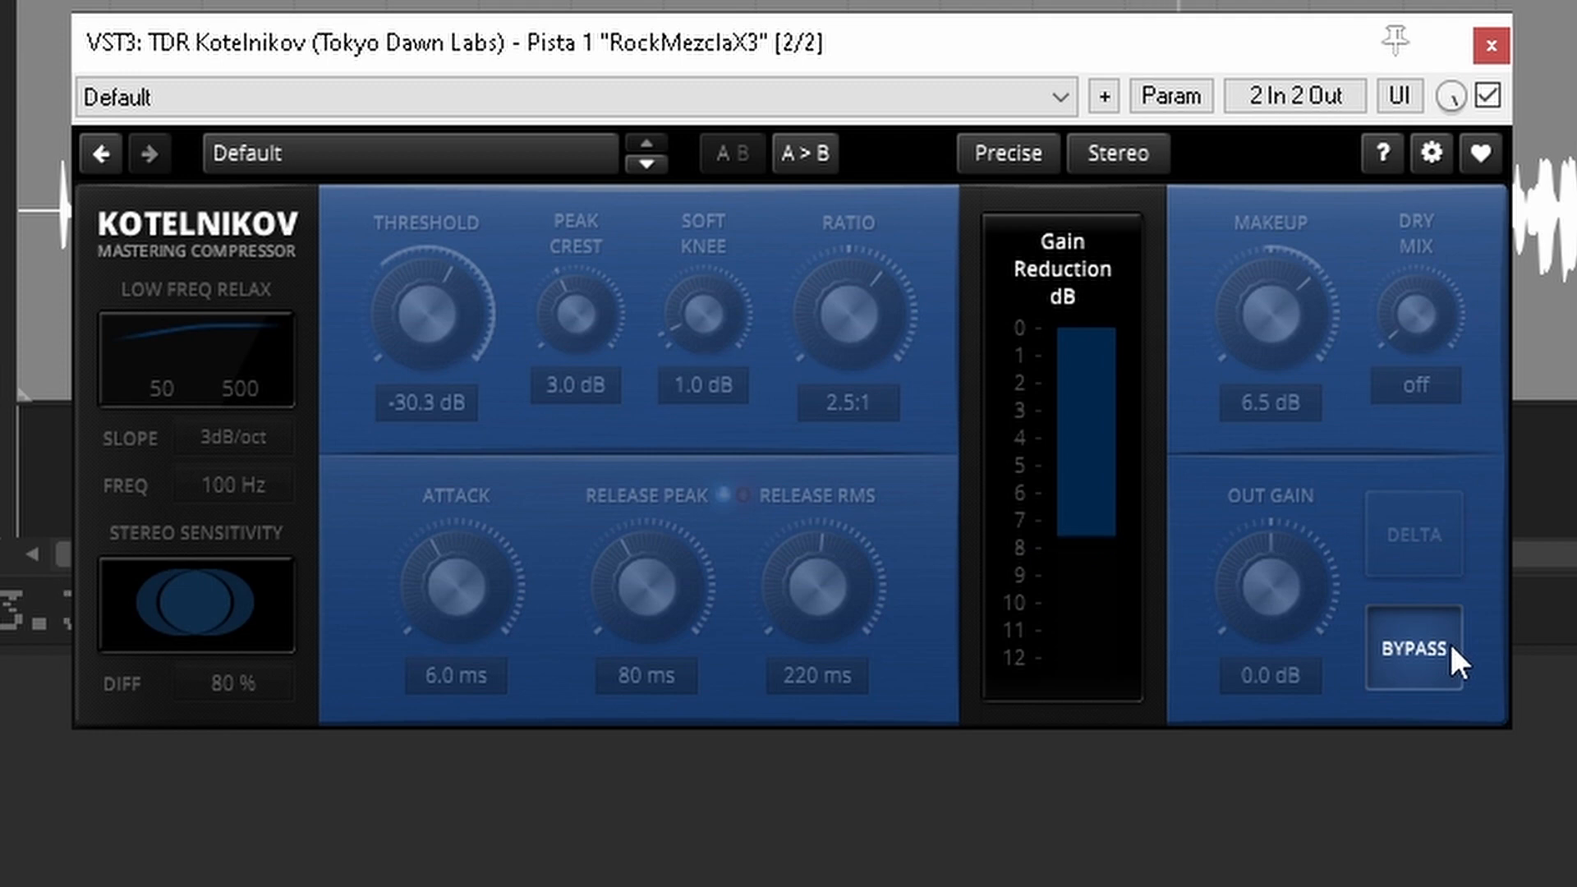
pyautogui.click(1452, 647)
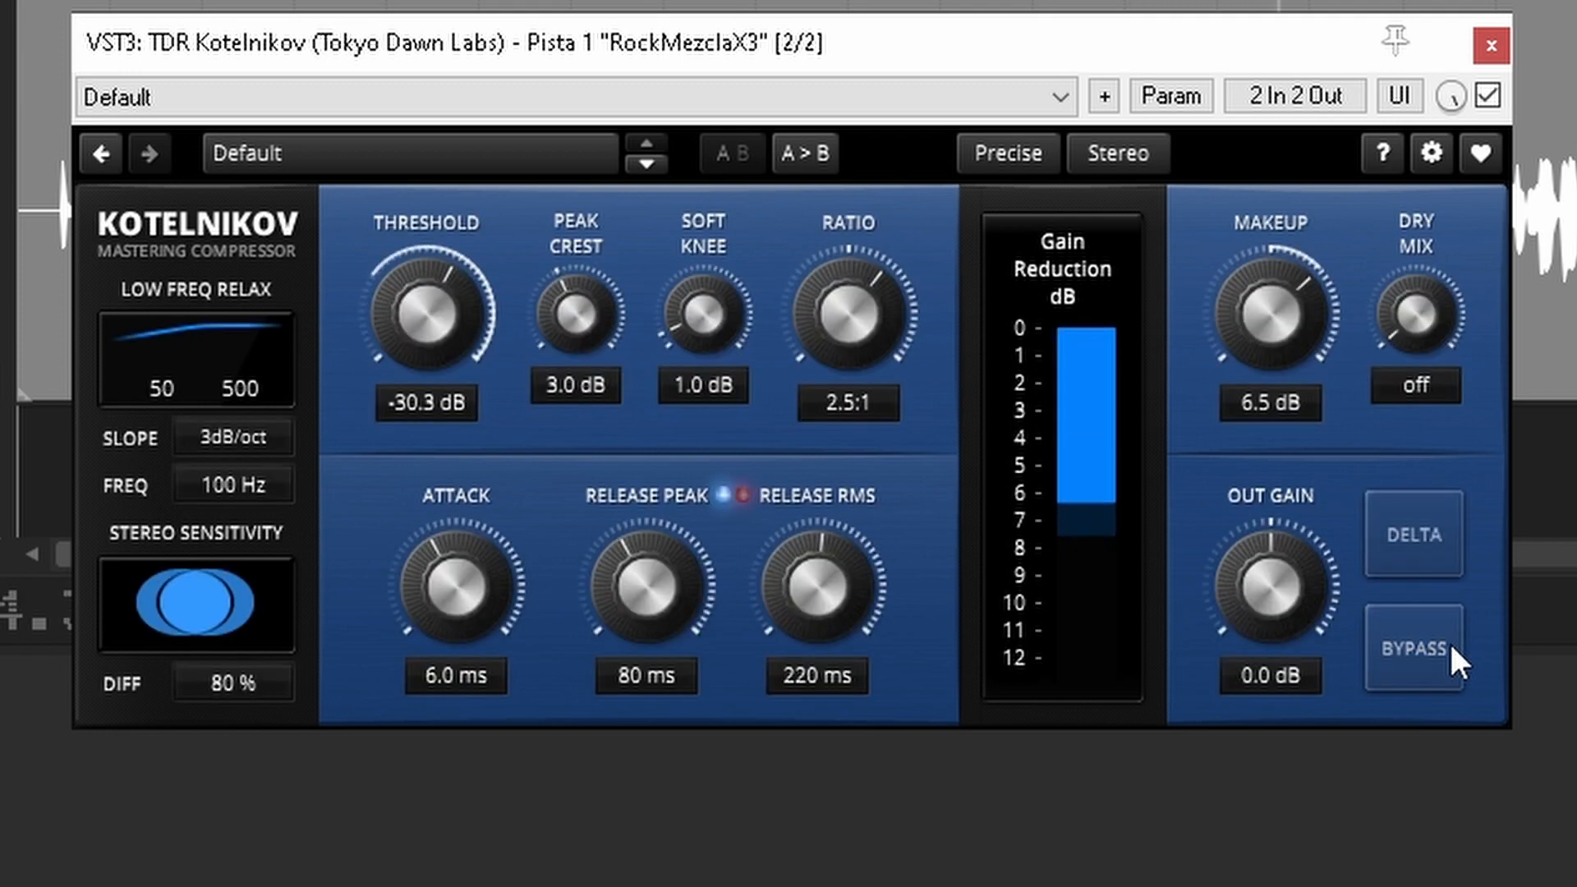
pyautogui.click(1452, 657)
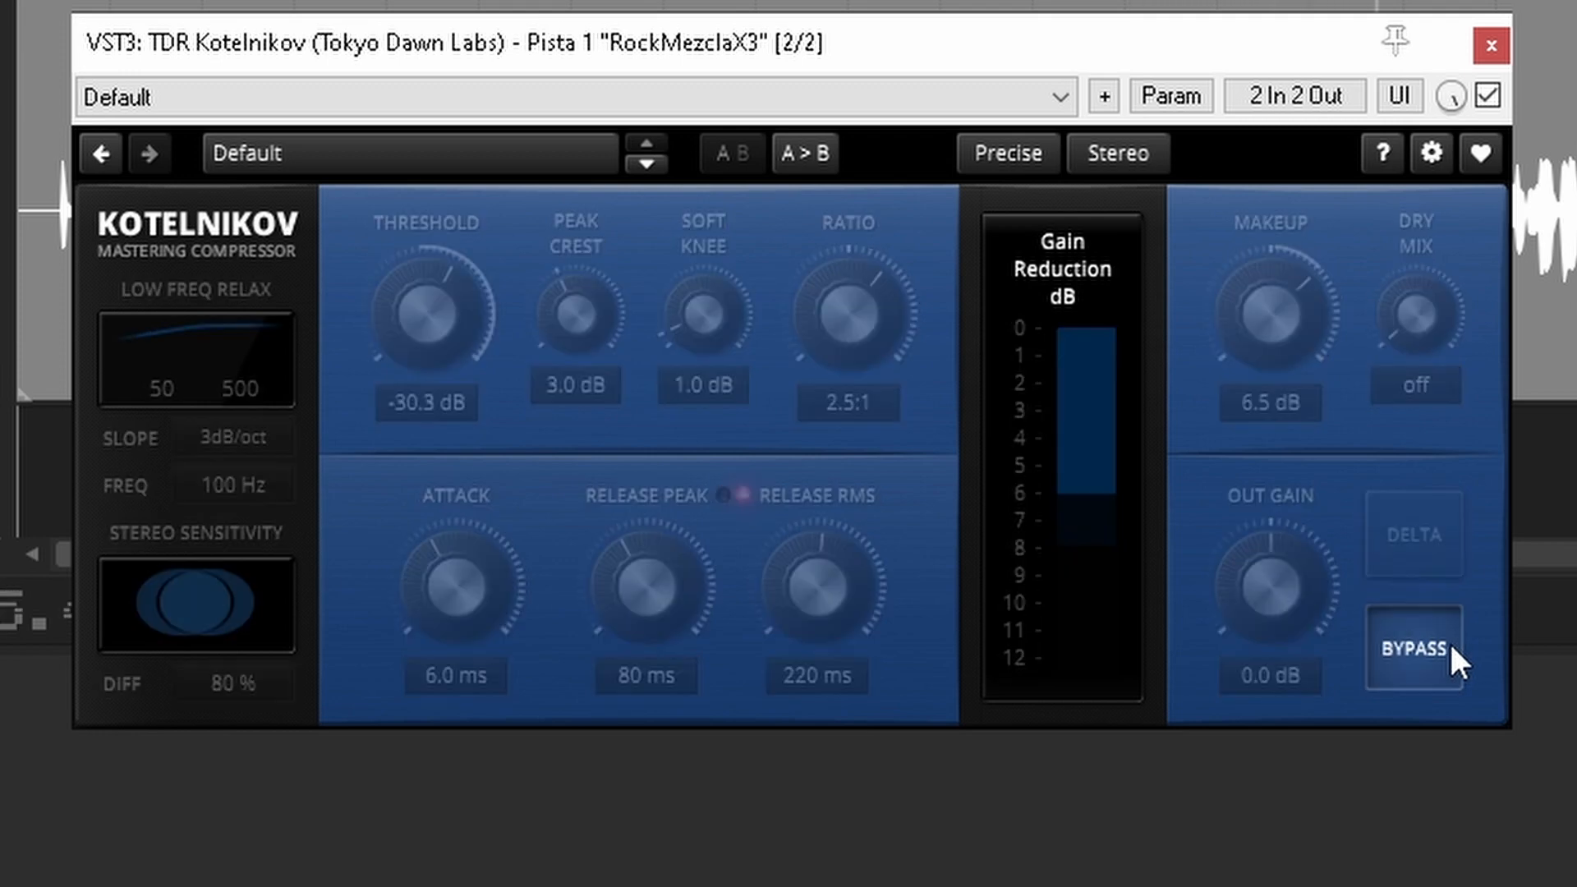
pyautogui.click(1450, 645)
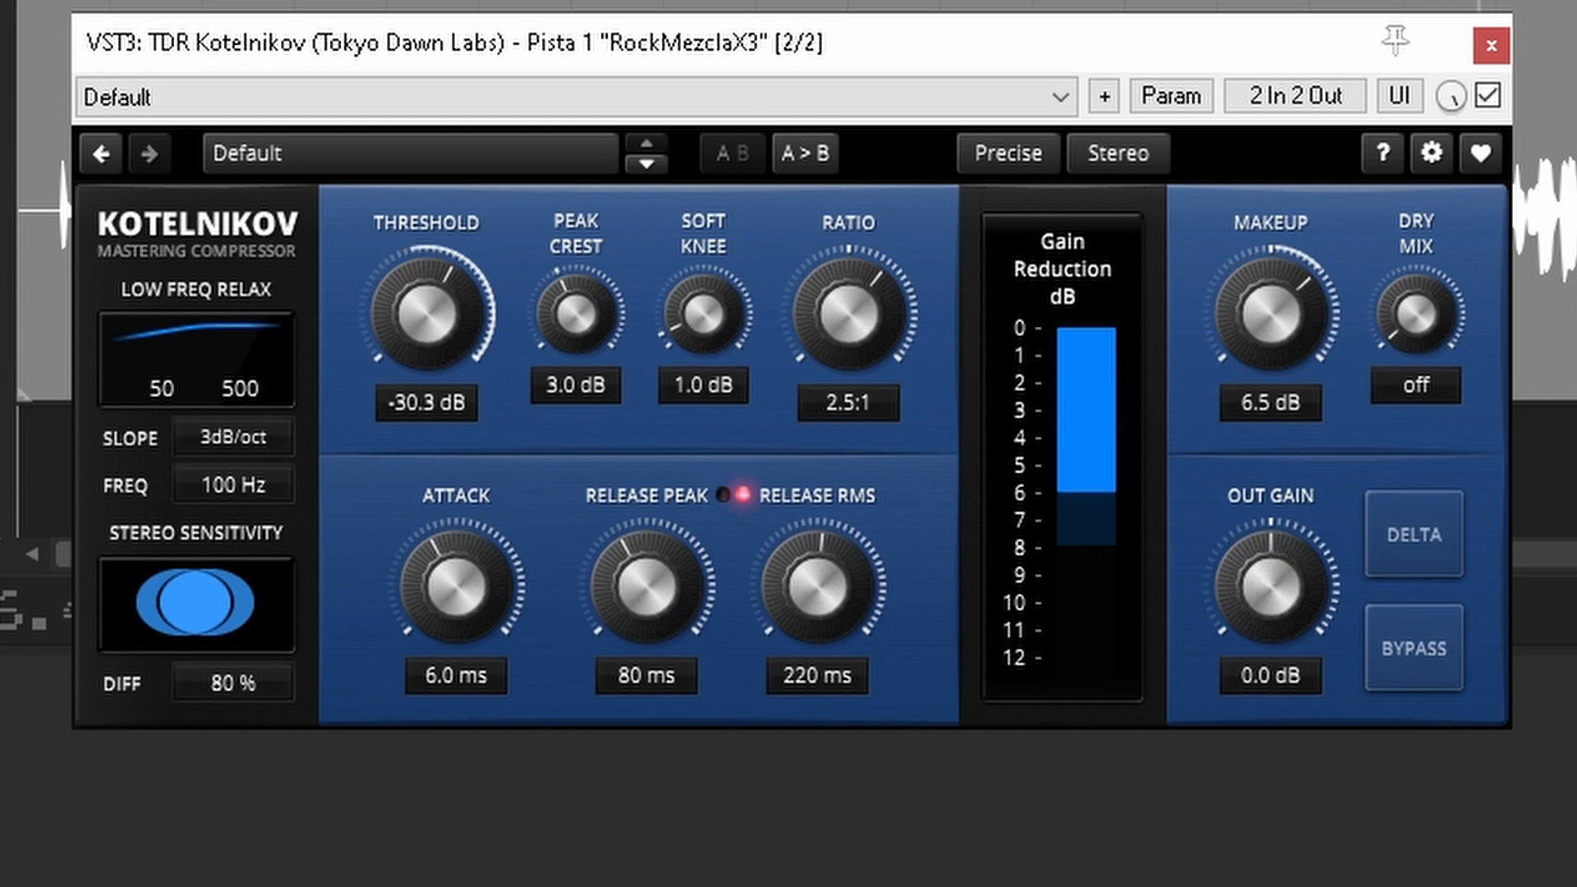
# Step: Audition Kotelnikov's effect again by repeatedly bypassing and re-enabling it during playback
pyautogui.click(171, 5)
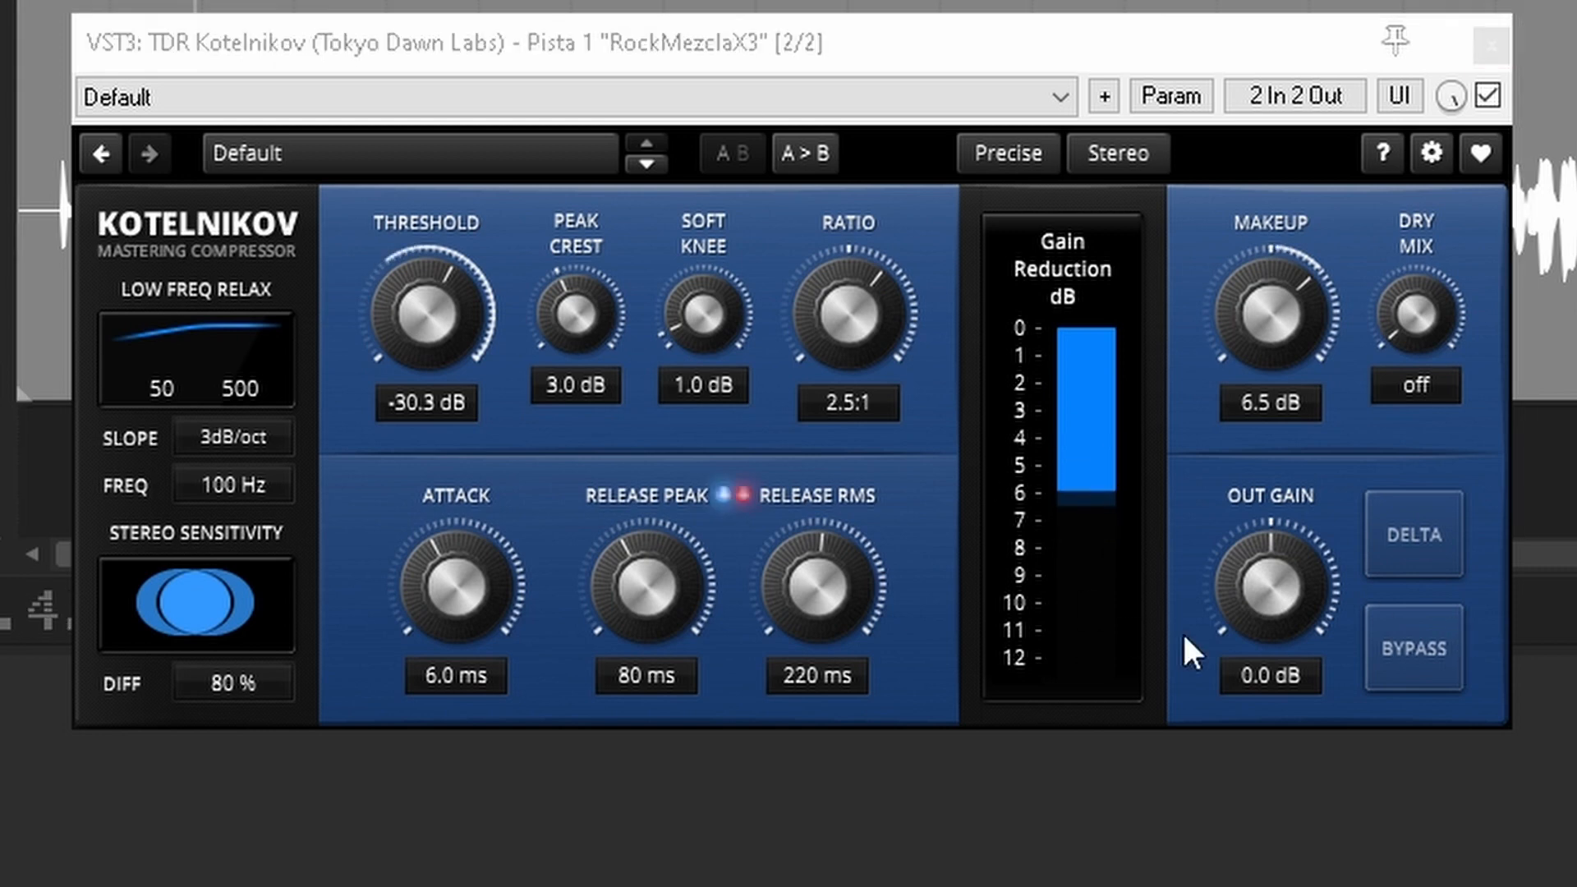
pyautogui.click(1418, 632)
pyautogui.click(1418, 632)
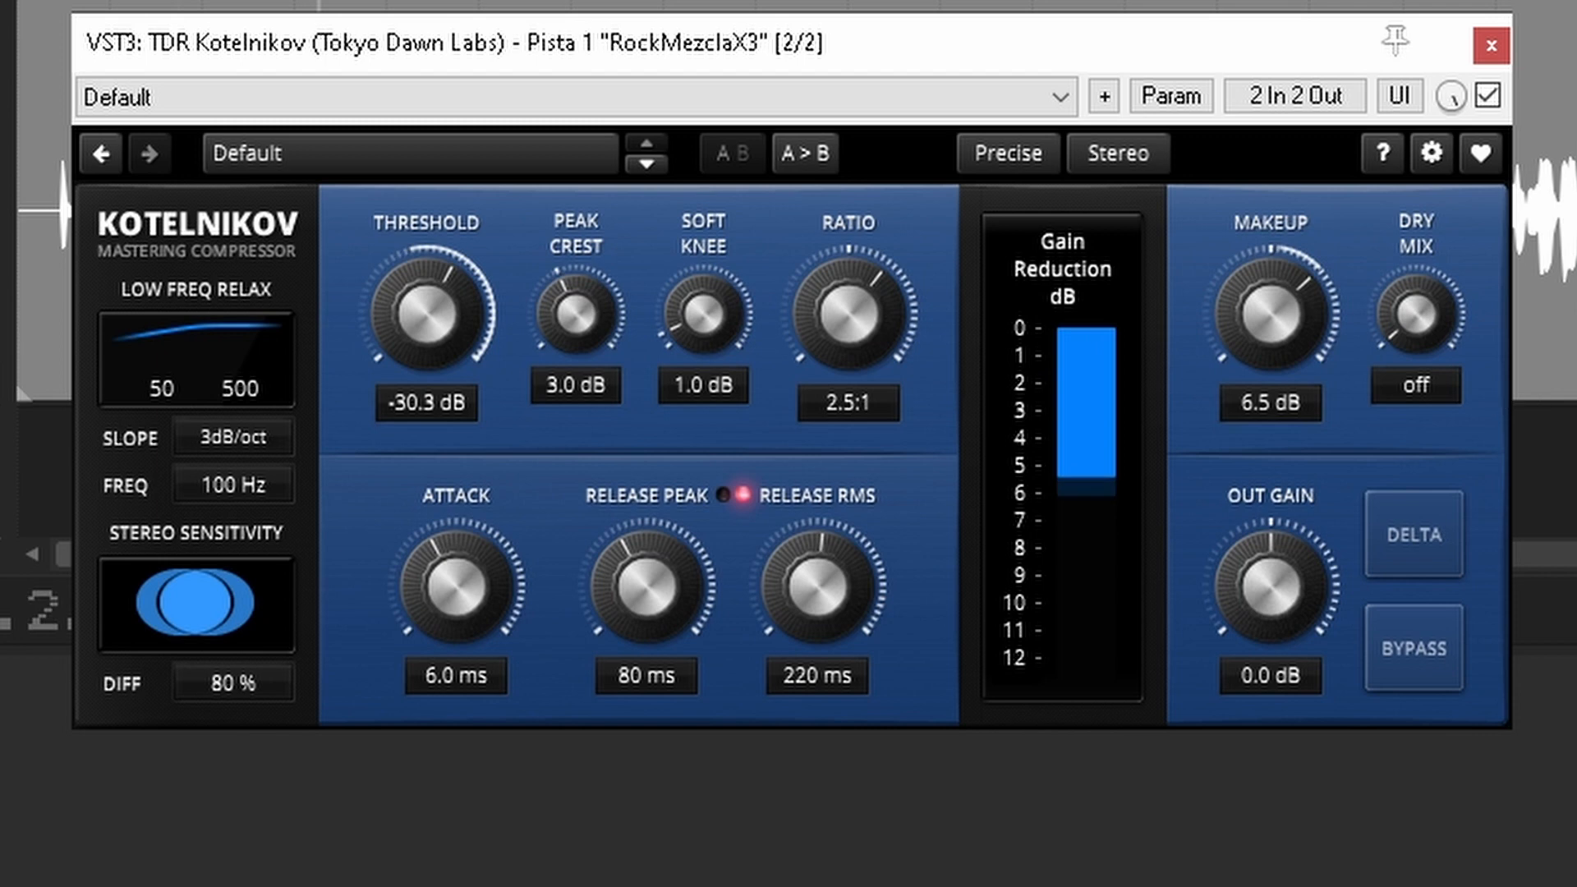
pyautogui.click(1306, 5)
pyautogui.click(1412, 646)
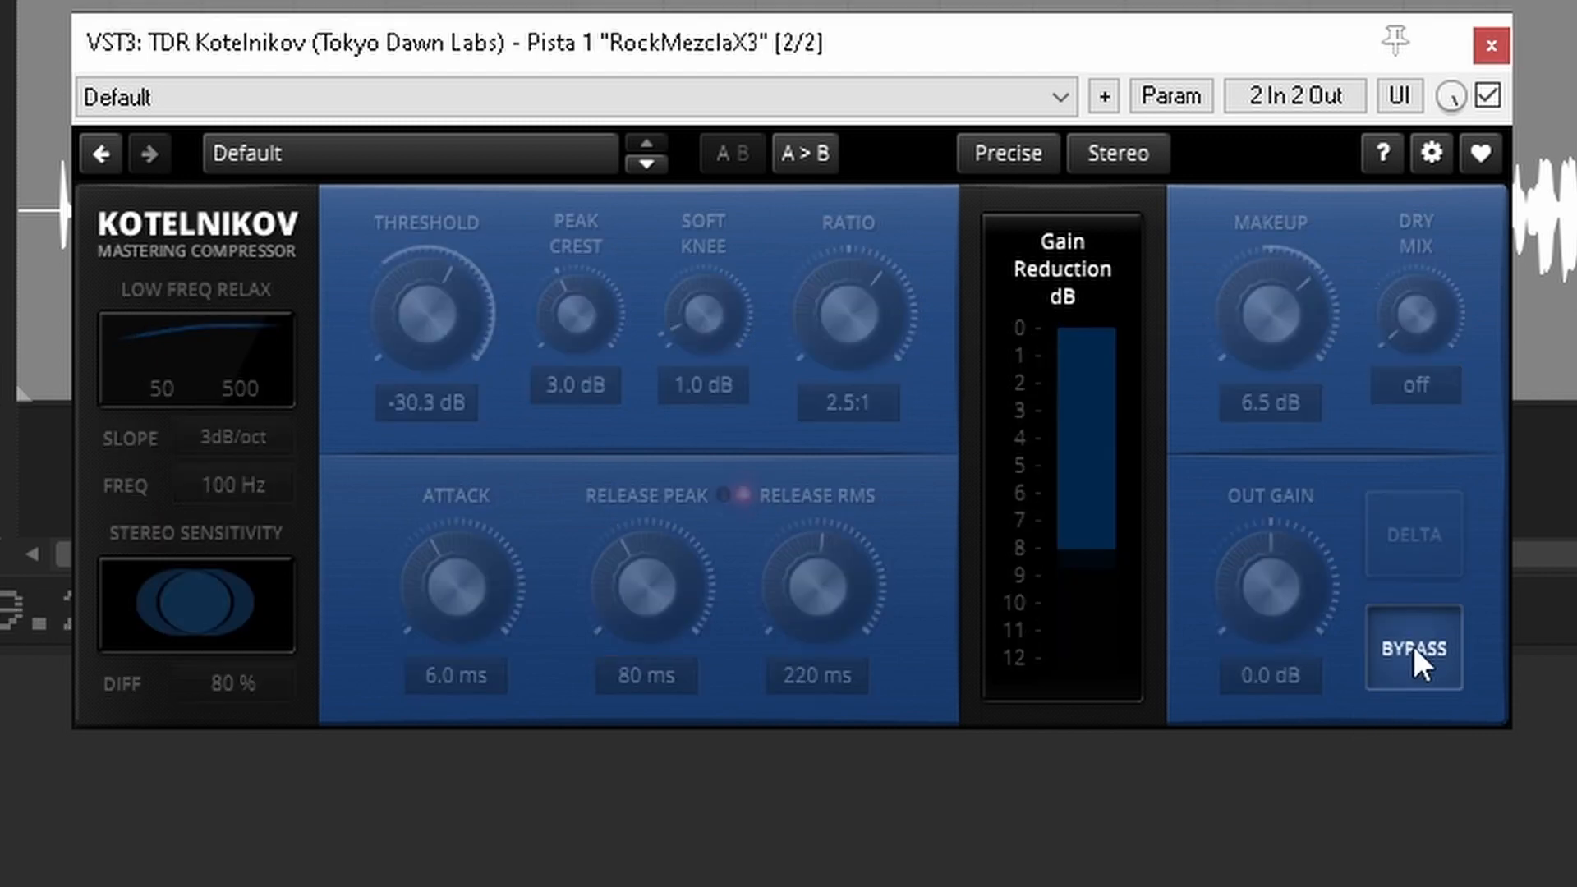
pyautogui.click(1412, 647)
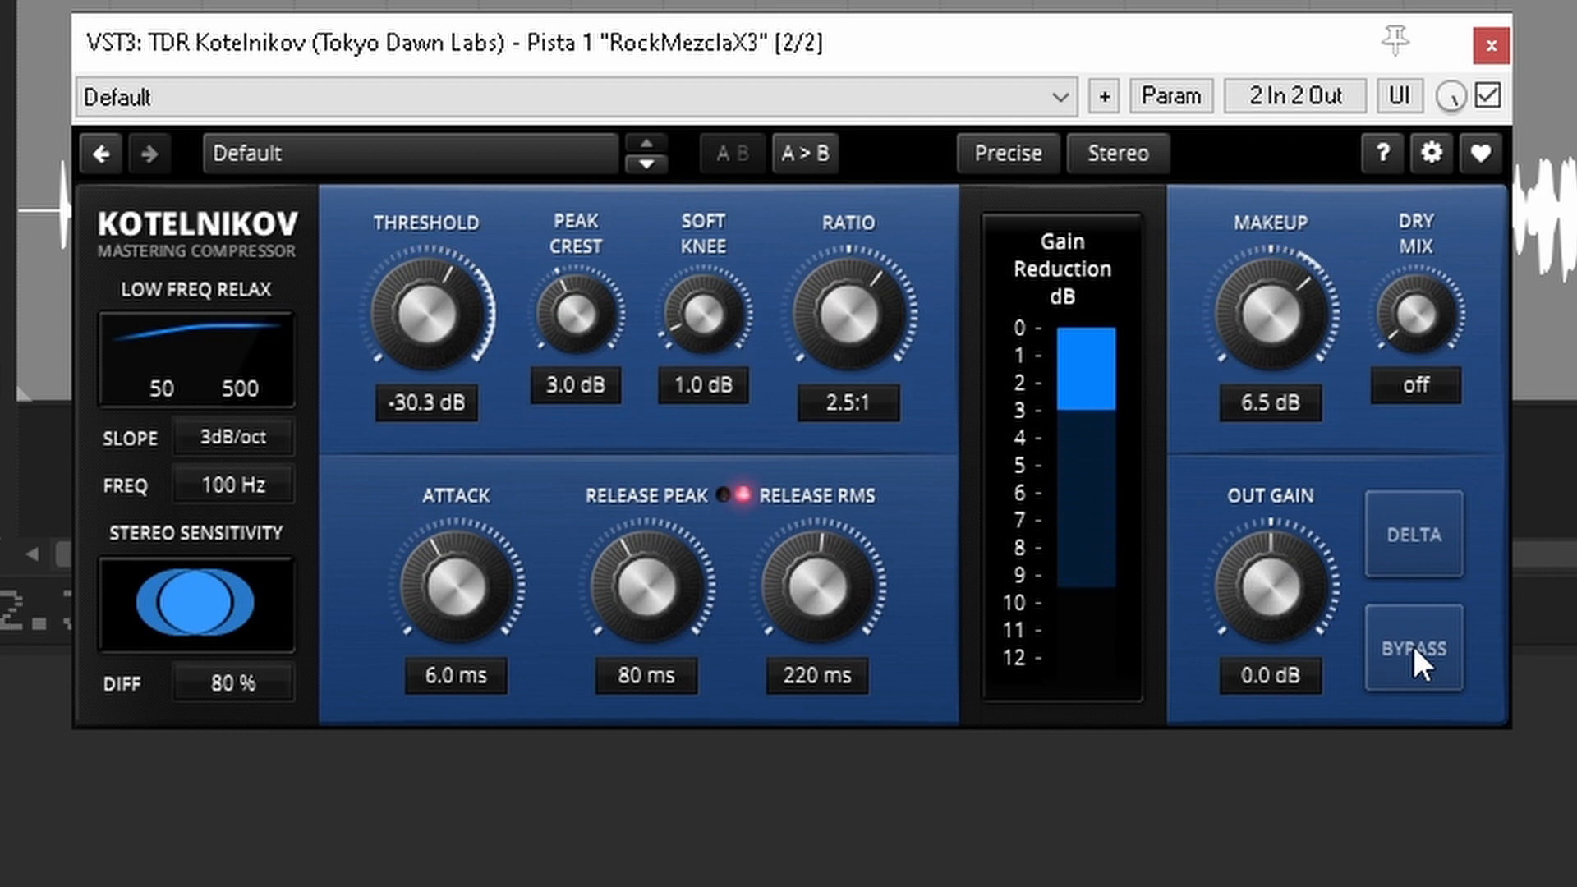
# Step: Switch Kotelnikov's Dry Mix control to Wet/Dry mode and set the blend to 36.1 %
pyautogui.click(1423, 228)
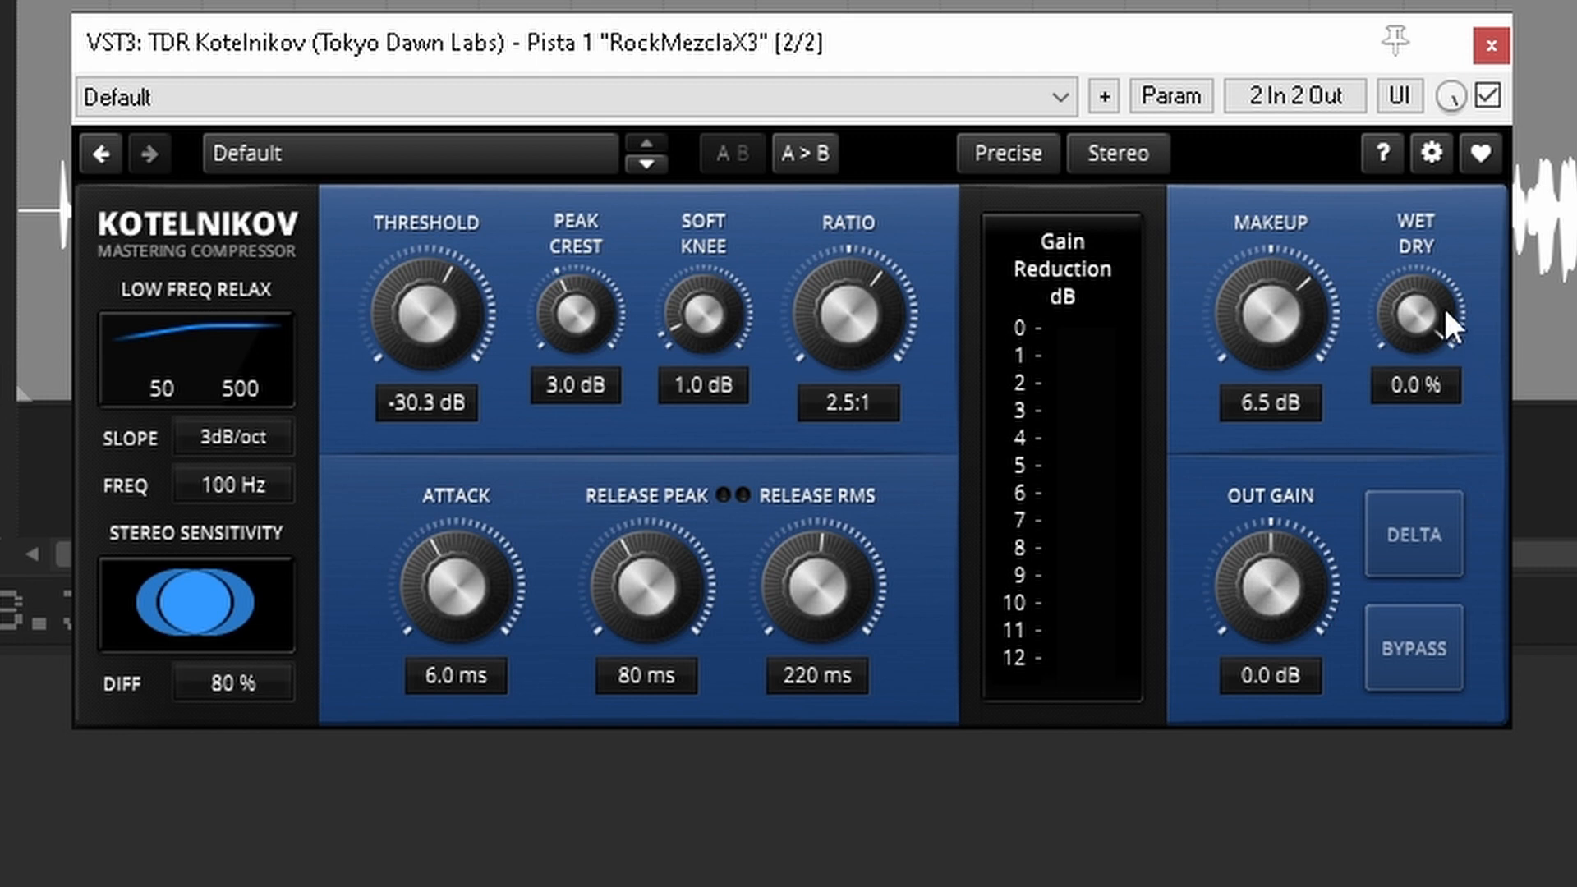
pyautogui.moveTo(1437, 303); pyautogui.dragTo(1437, 214)
pyautogui.moveTo(1421, 314); pyautogui.dragTo(1420, 322)
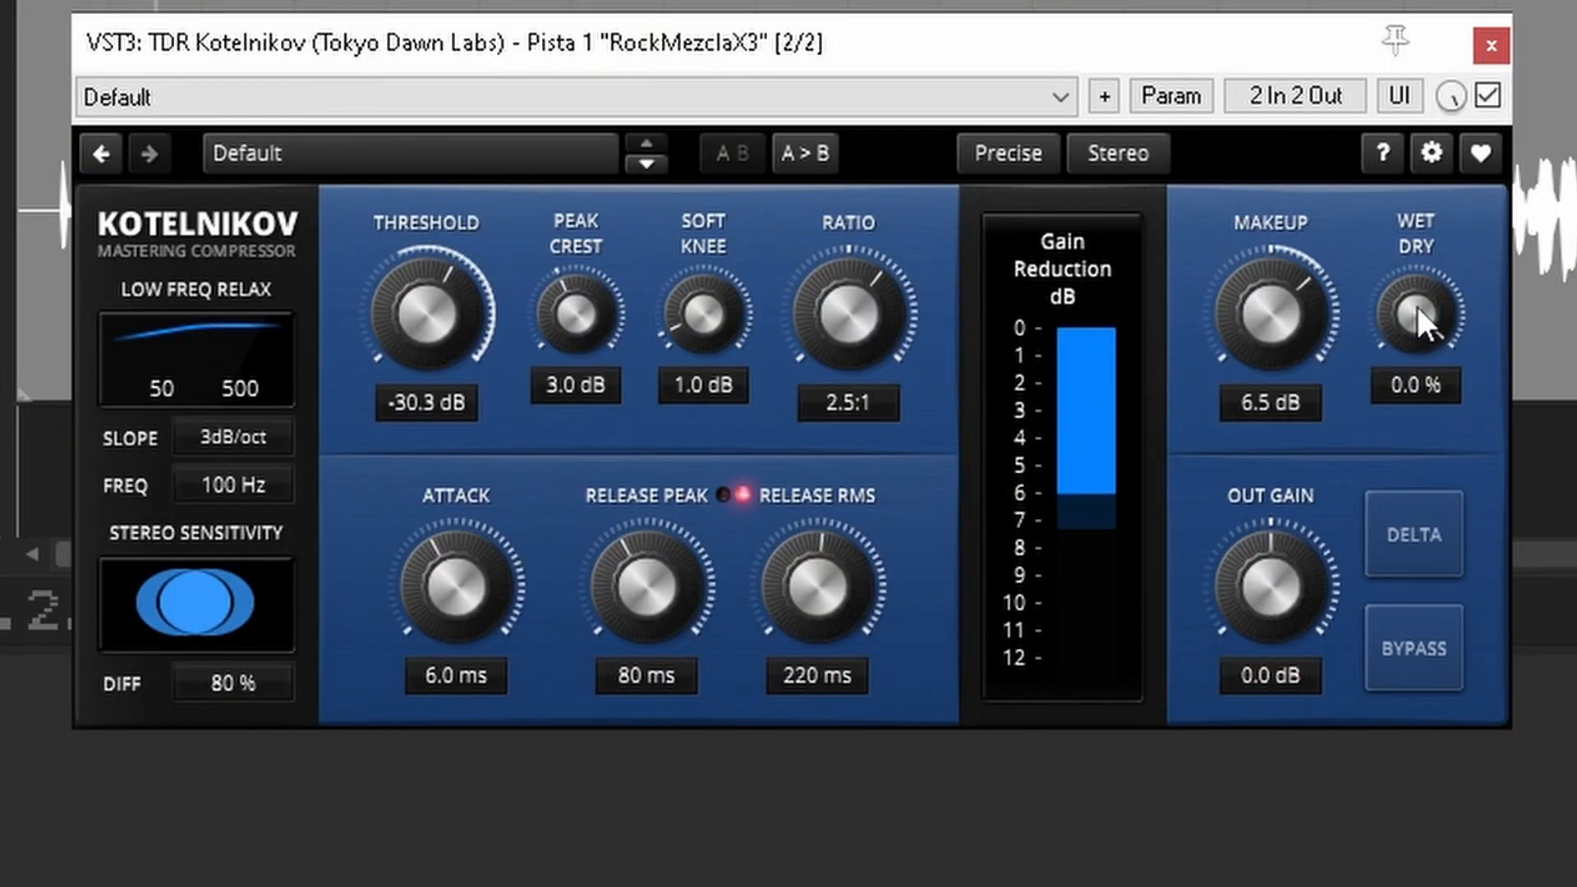
pyautogui.moveTo(1417, 307); pyautogui.dragTo(1416, 226)
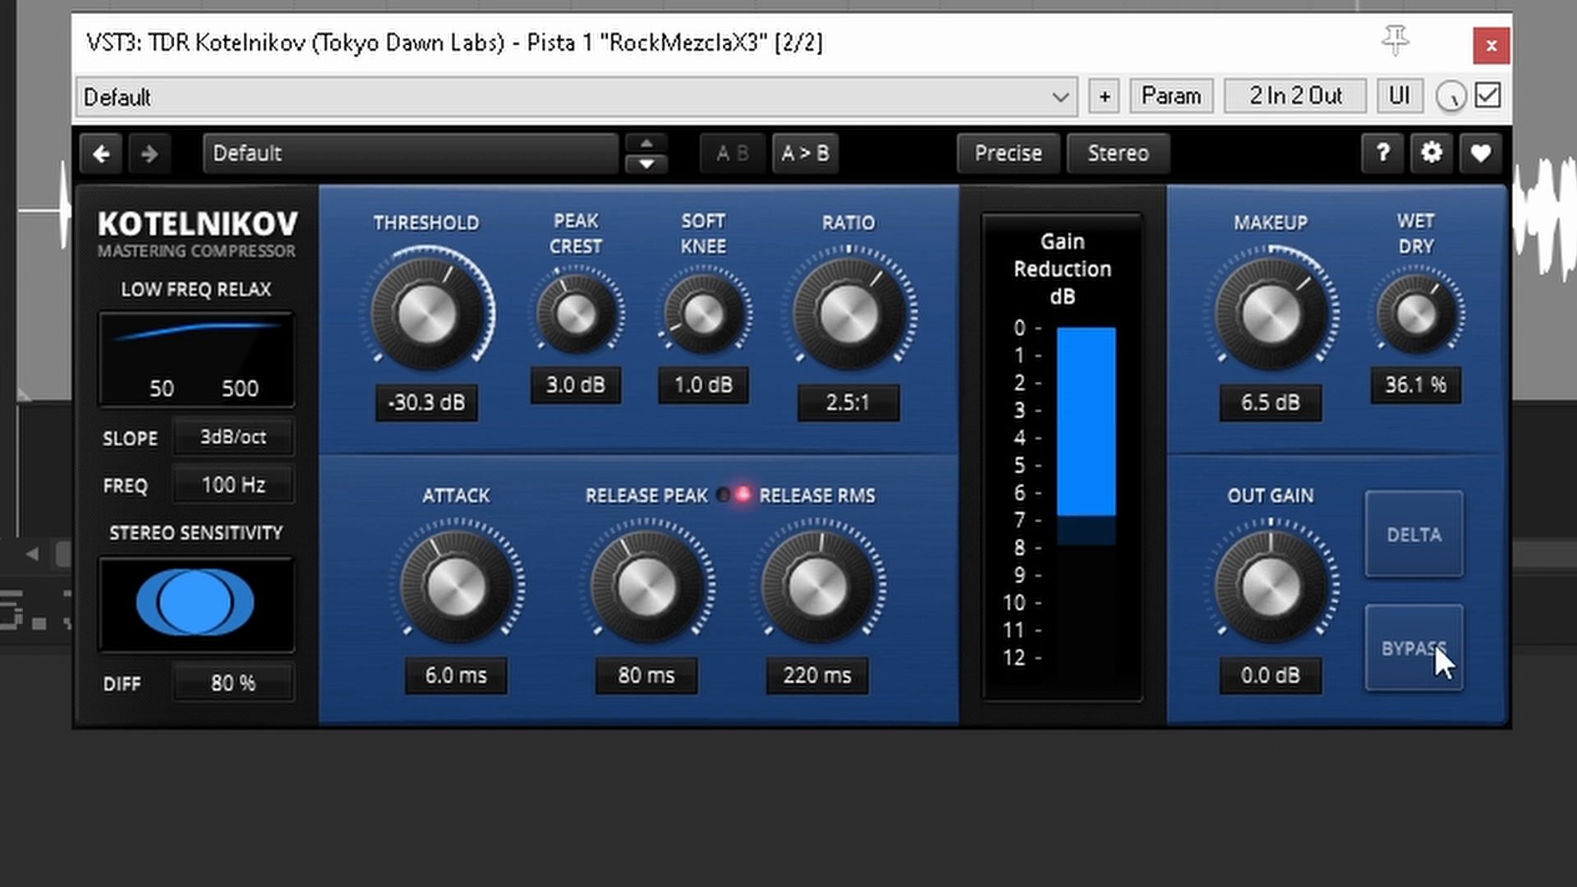
# Step: Compare the 36.1 % Kotelnikov blend against the uncompressed mix by toggling the compressor's bypass
pyautogui.click(1396, 679)
pyautogui.click(1397, 678)
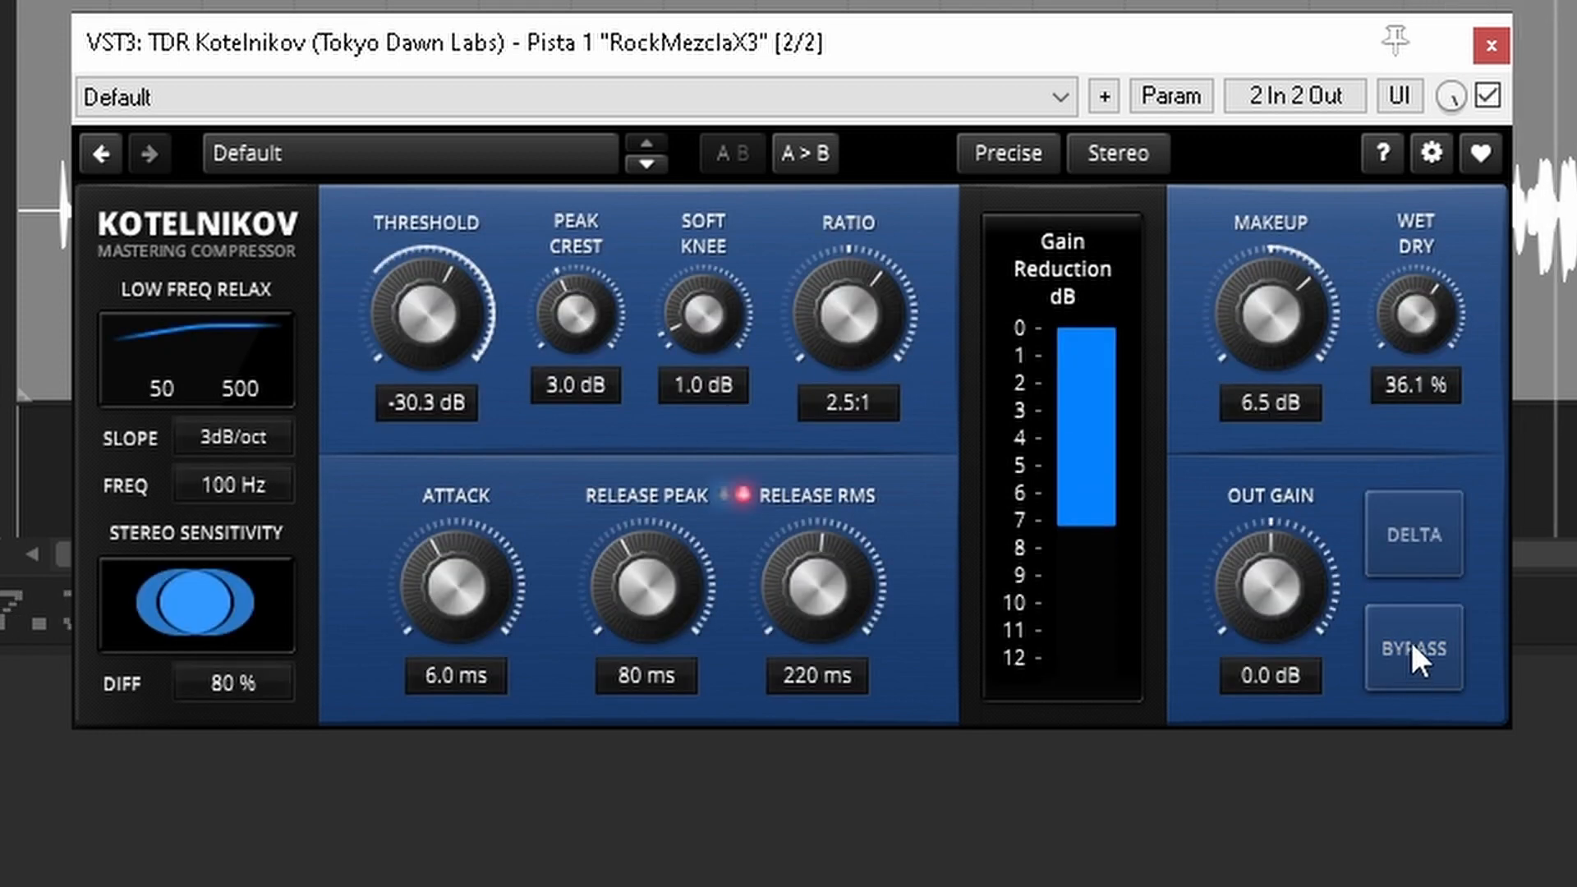
pyautogui.click(1410, 656)
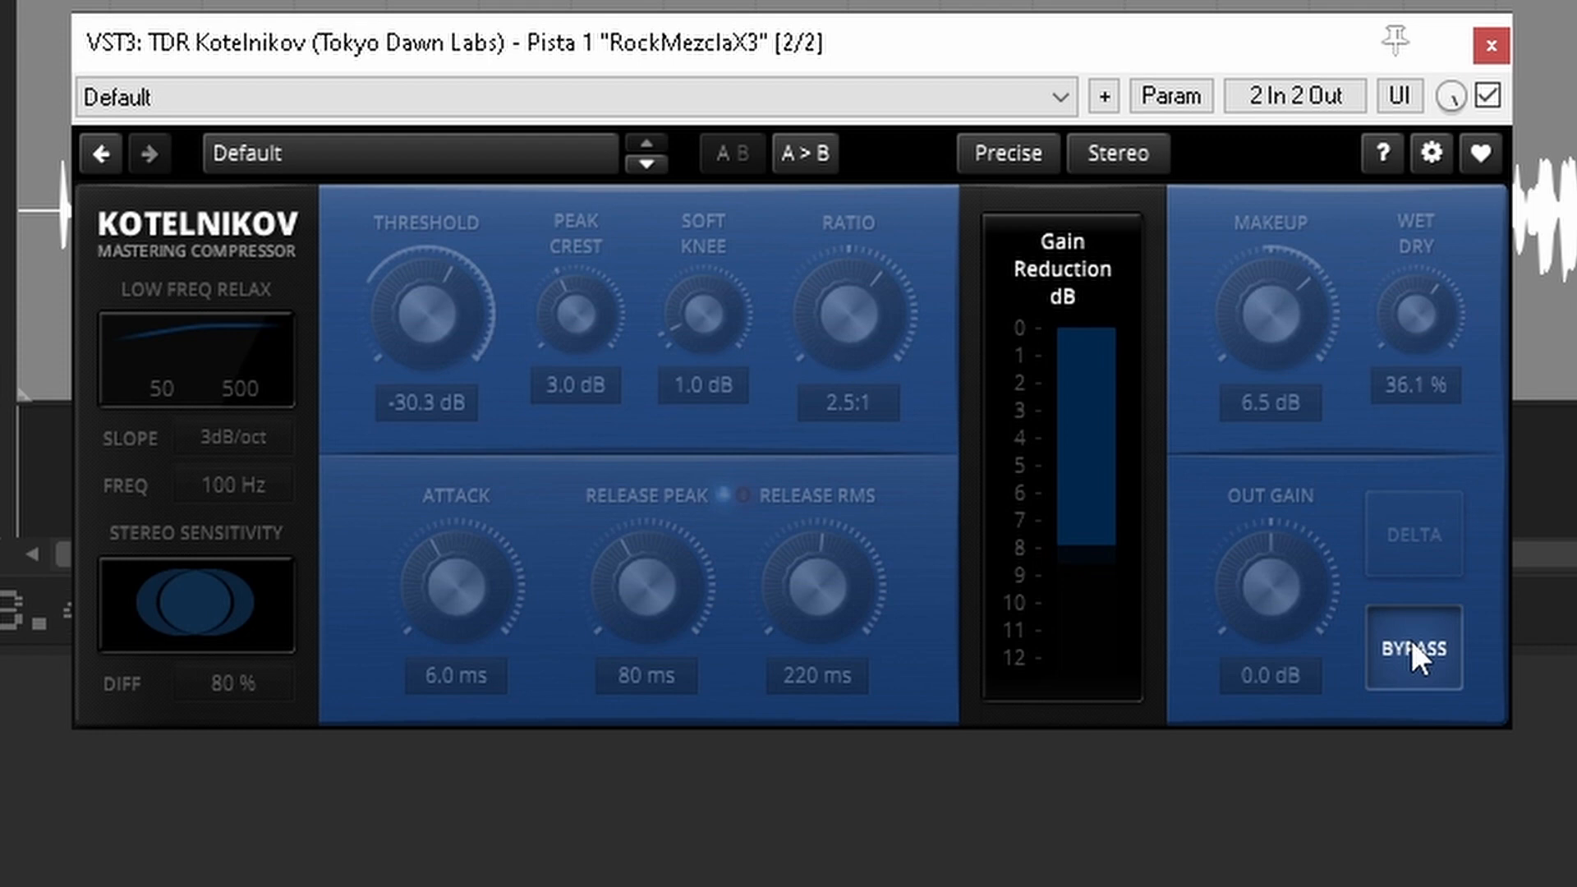
pyautogui.click(1411, 639)
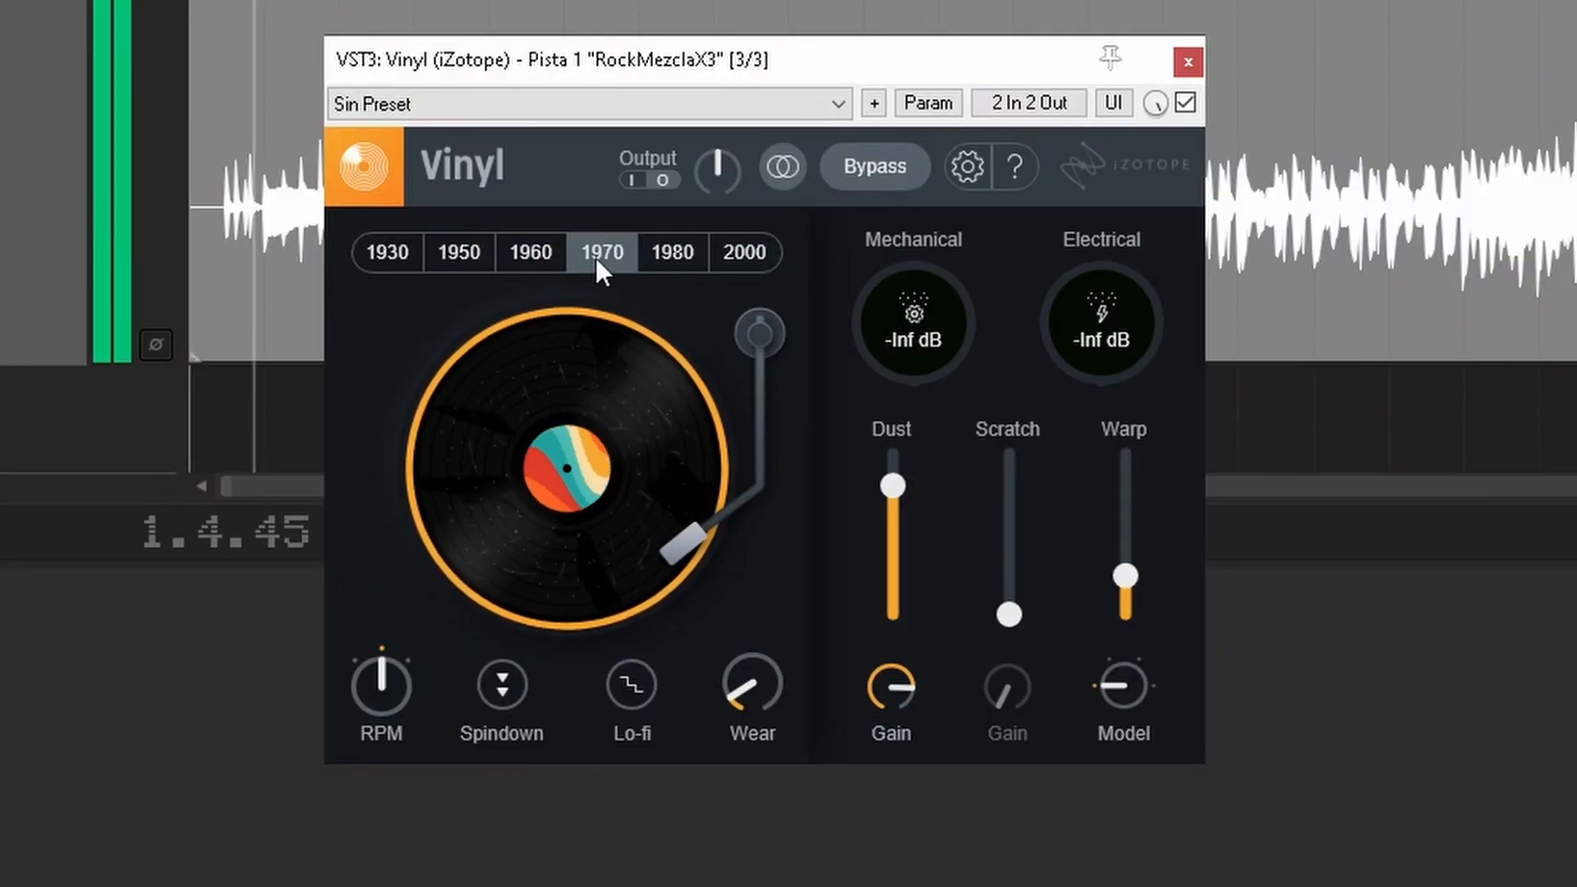
# Step: Try iZotope Vinyl on the mix, auditioning the 1930, 1980, 1960 and 1970 decades and the Spindown effect
pyautogui.click(489, 253)
pyautogui.click(402, 252)
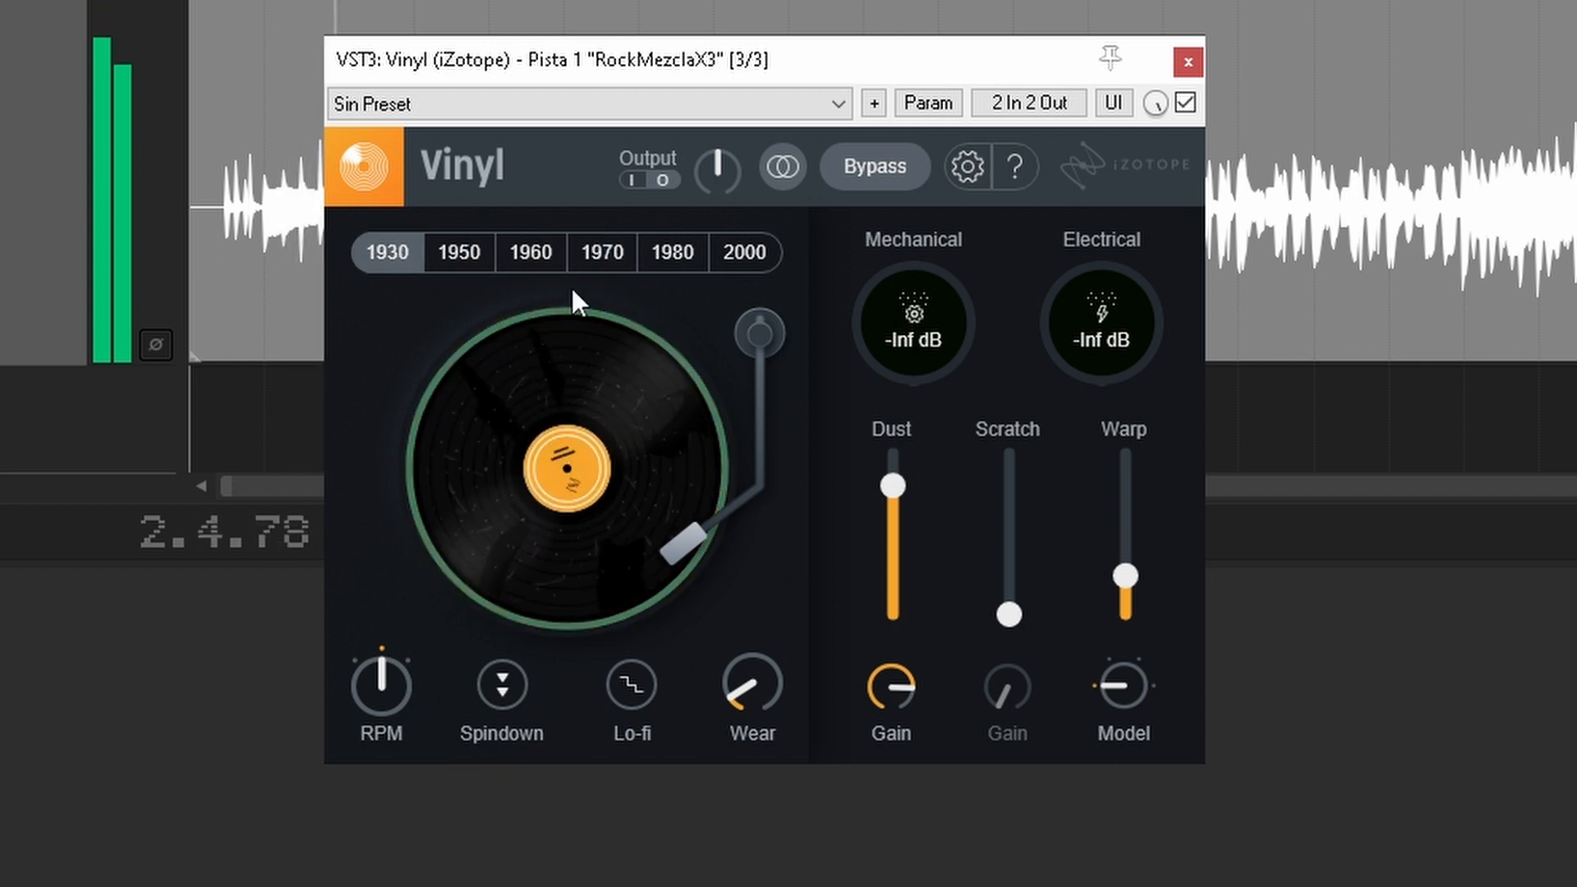
pyautogui.click(666, 270)
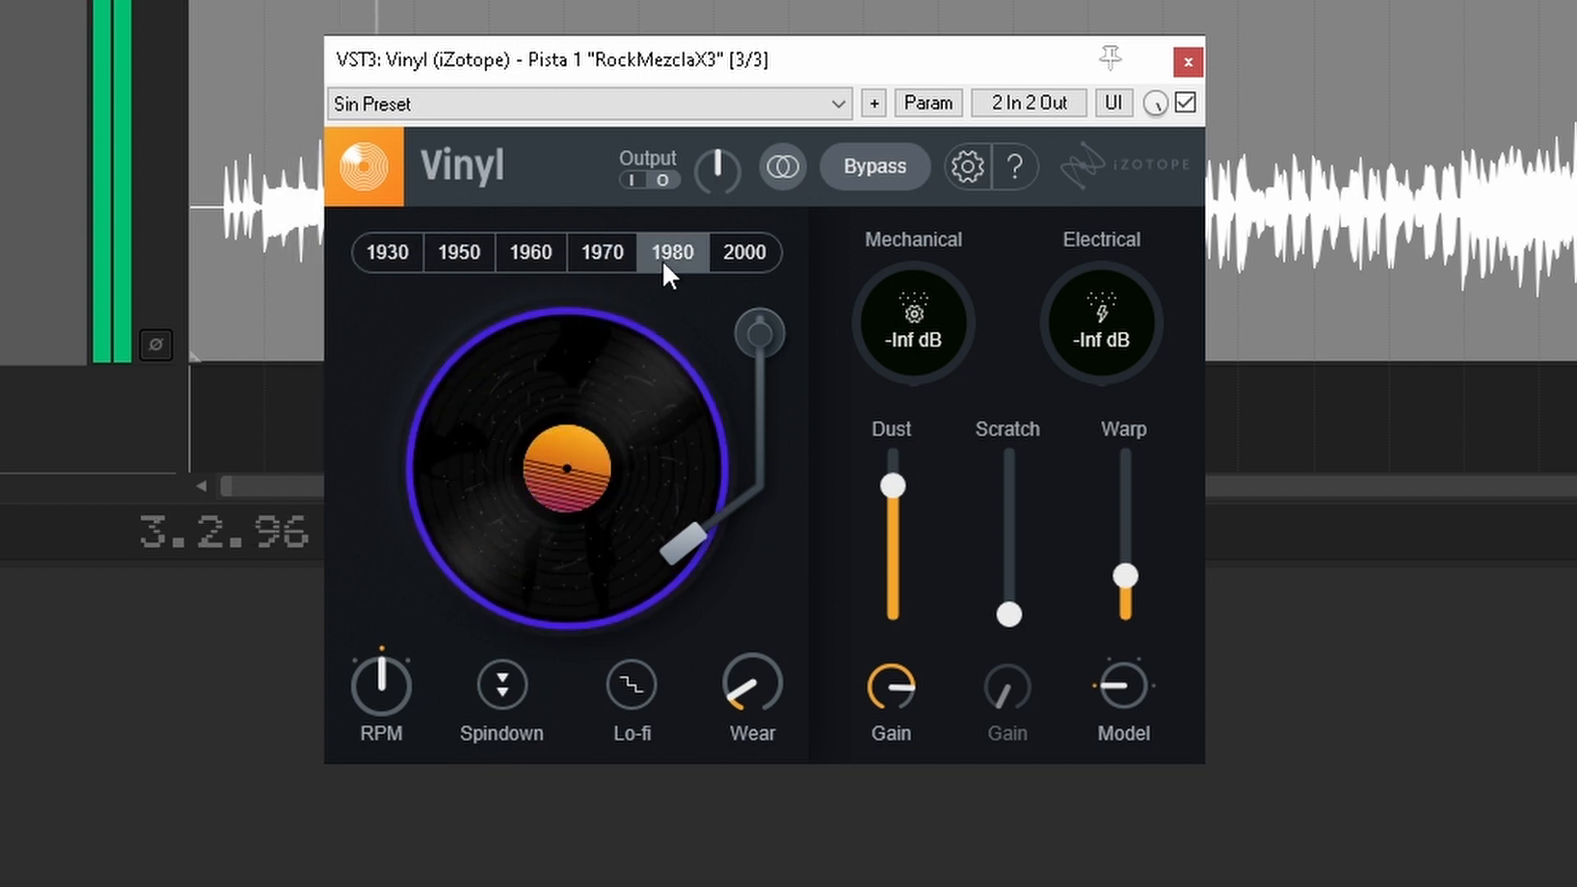
pyautogui.click(526, 255)
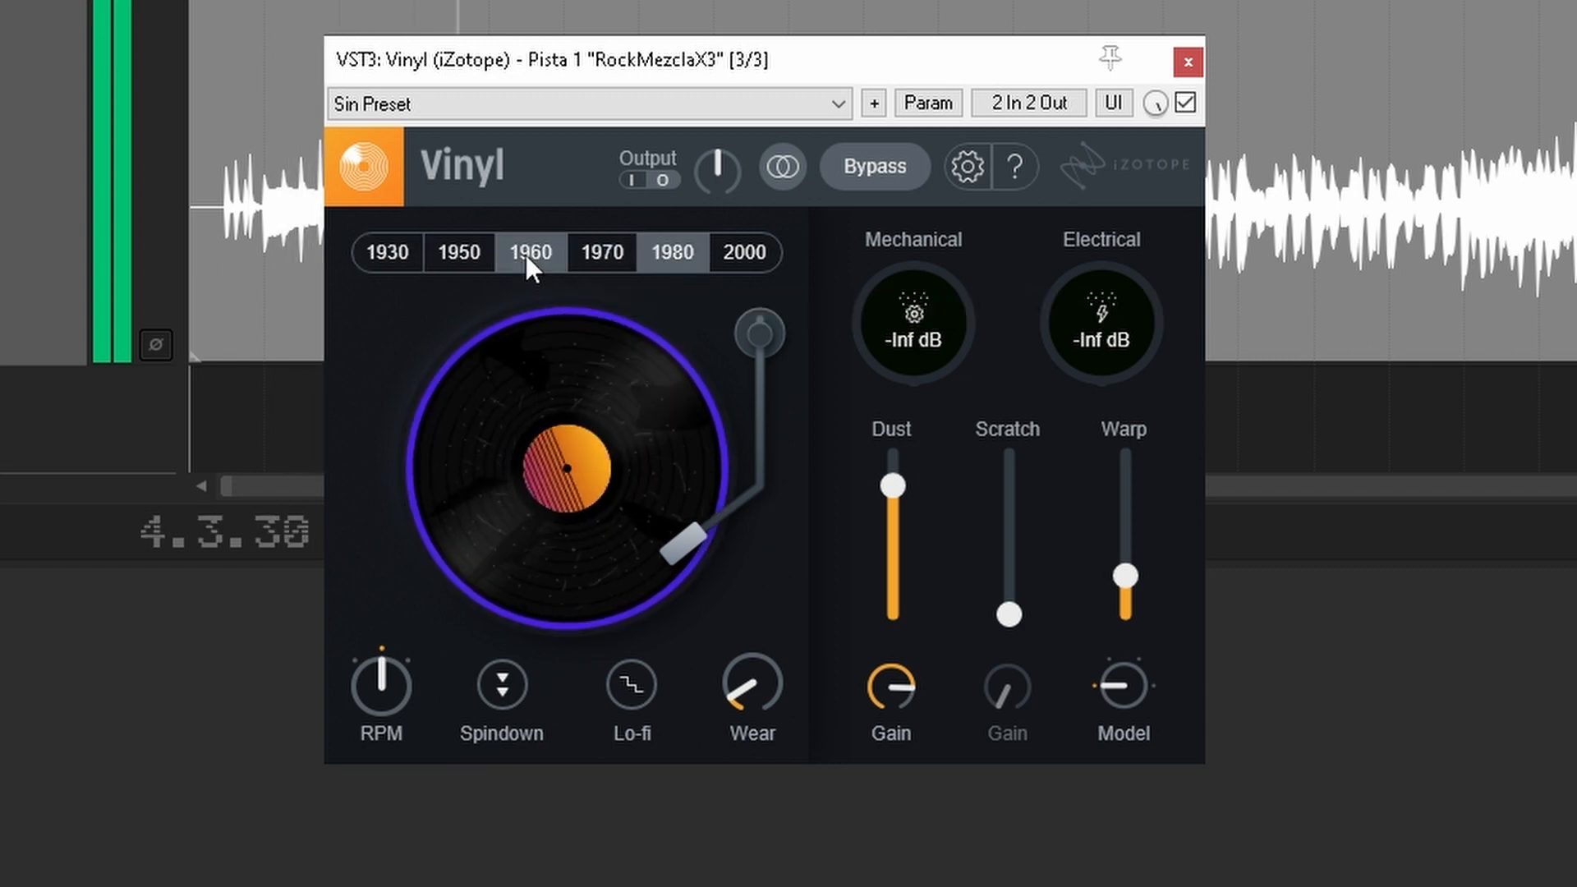
pyautogui.click(599, 258)
pyautogui.click(515, 687)
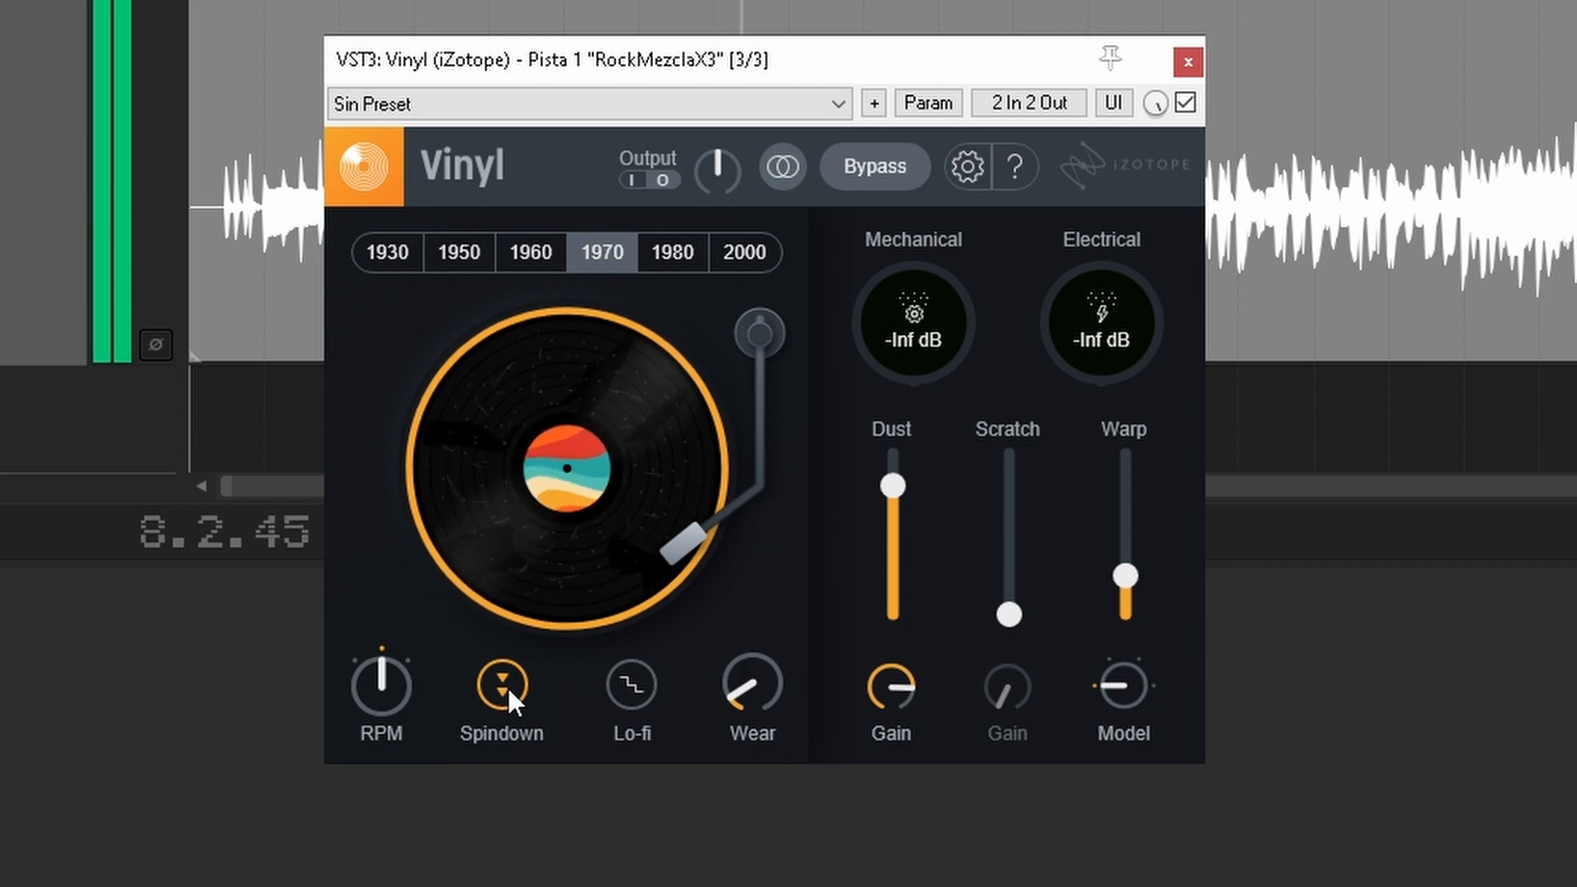
pyautogui.click(506, 686)
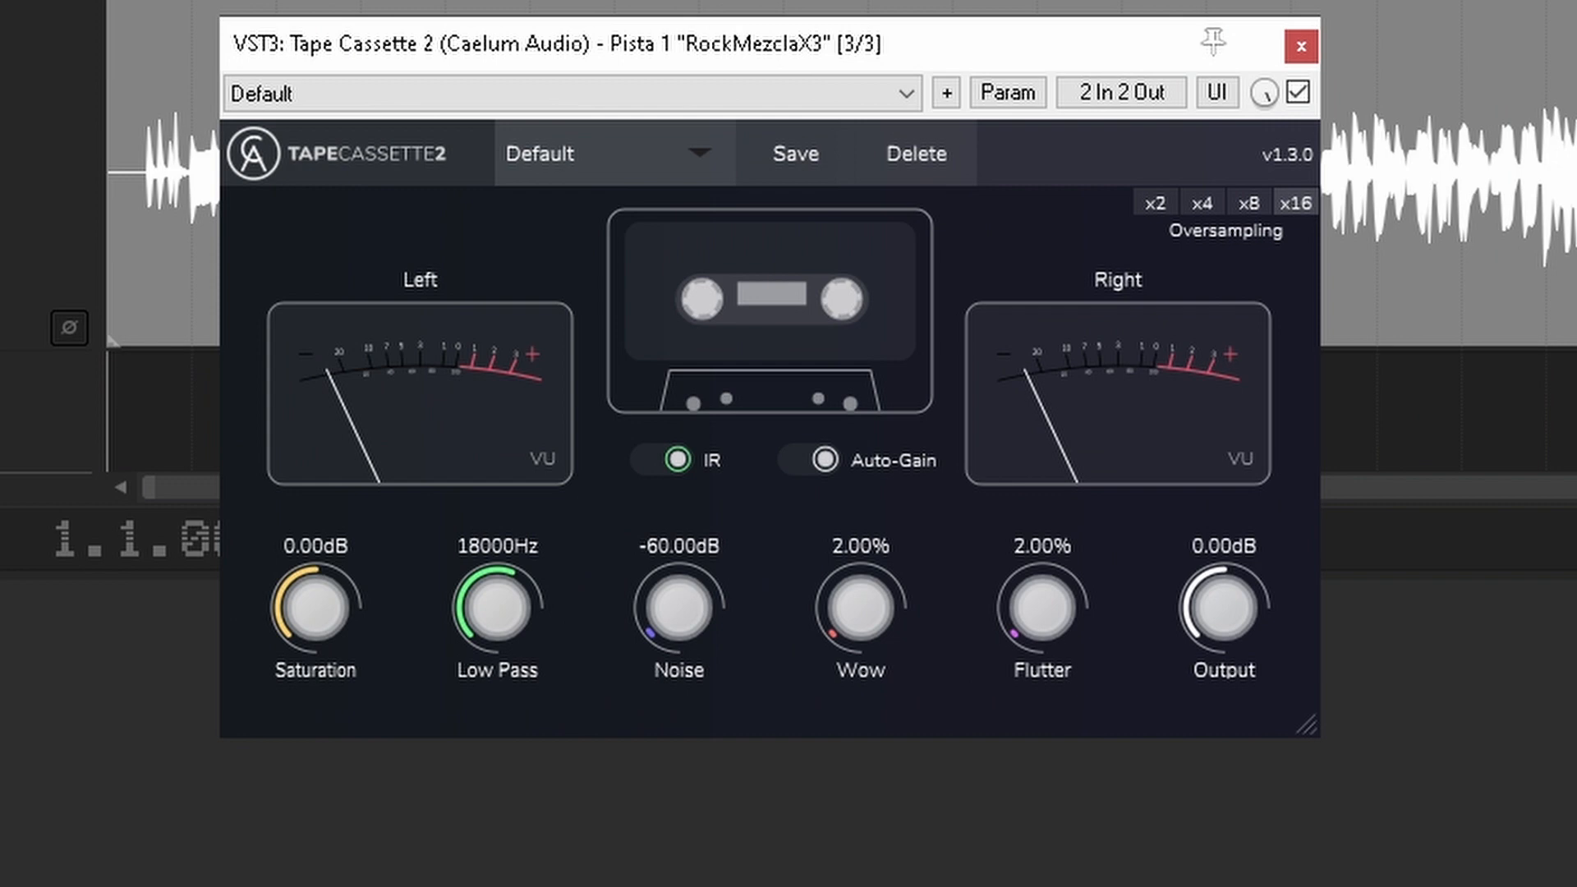
# Step: Try Tape Cassette 2 on the mix with -55.62 dB noise, 3.70 dB saturation and a lower low-pass frequency
pyautogui.moveTo(647, 642); pyautogui.dragTo(604, 627)
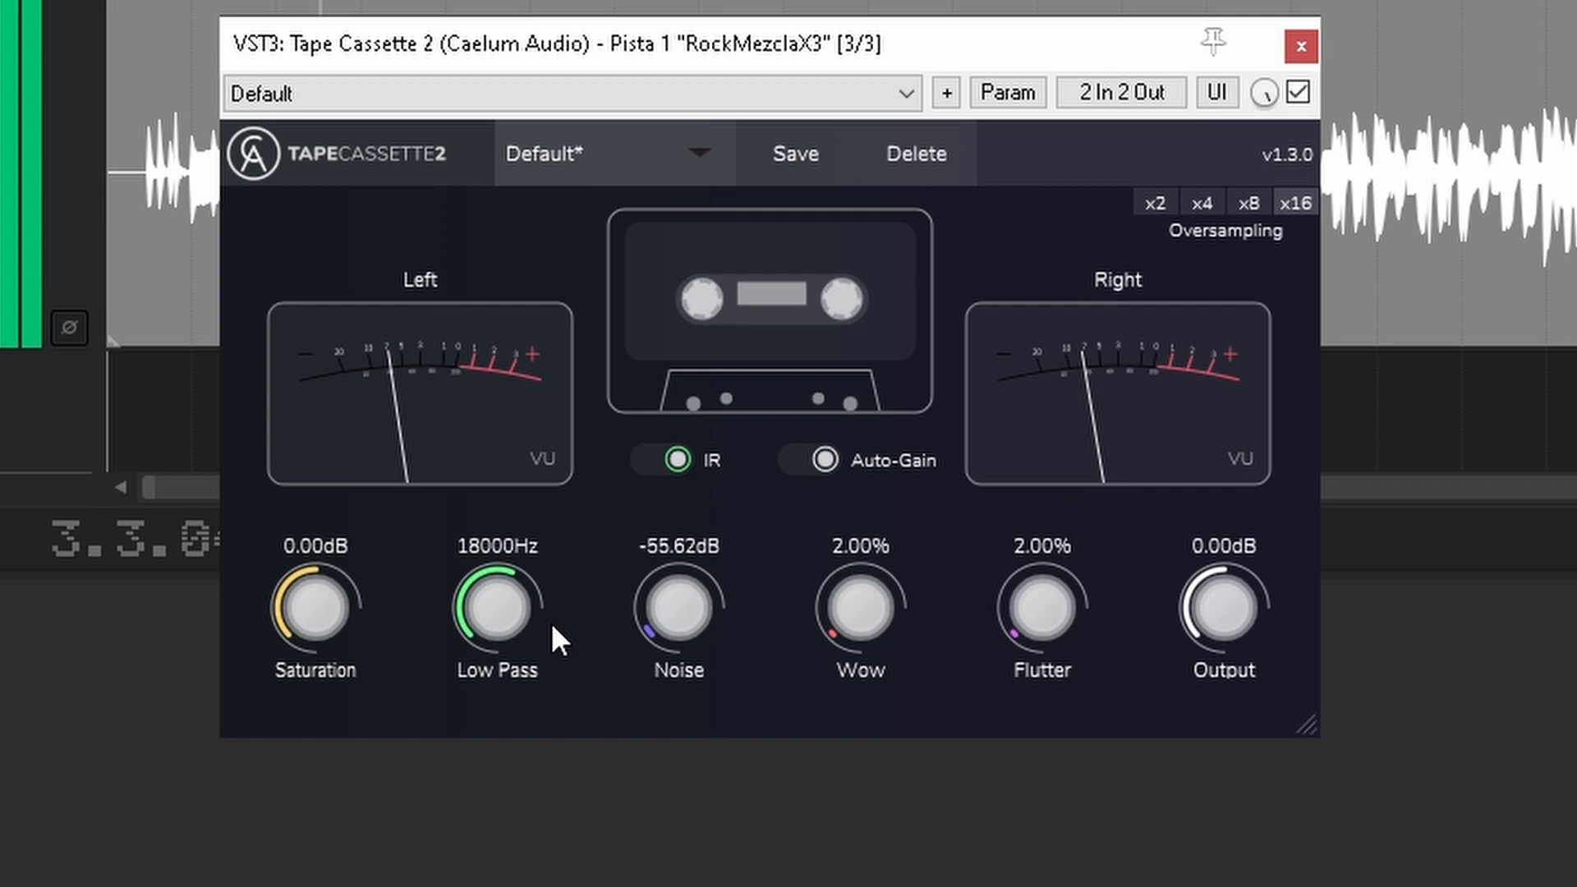
pyautogui.moveTo(314, 597)
pyautogui.mouseDown()
pyautogui.moveTo(317, 537)
pyautogui.moveTo(308, 641)
pyautogui.moveTo(314, 560)
pyautogui.moveTo(307, 588)
pyautogui.mouseUp()
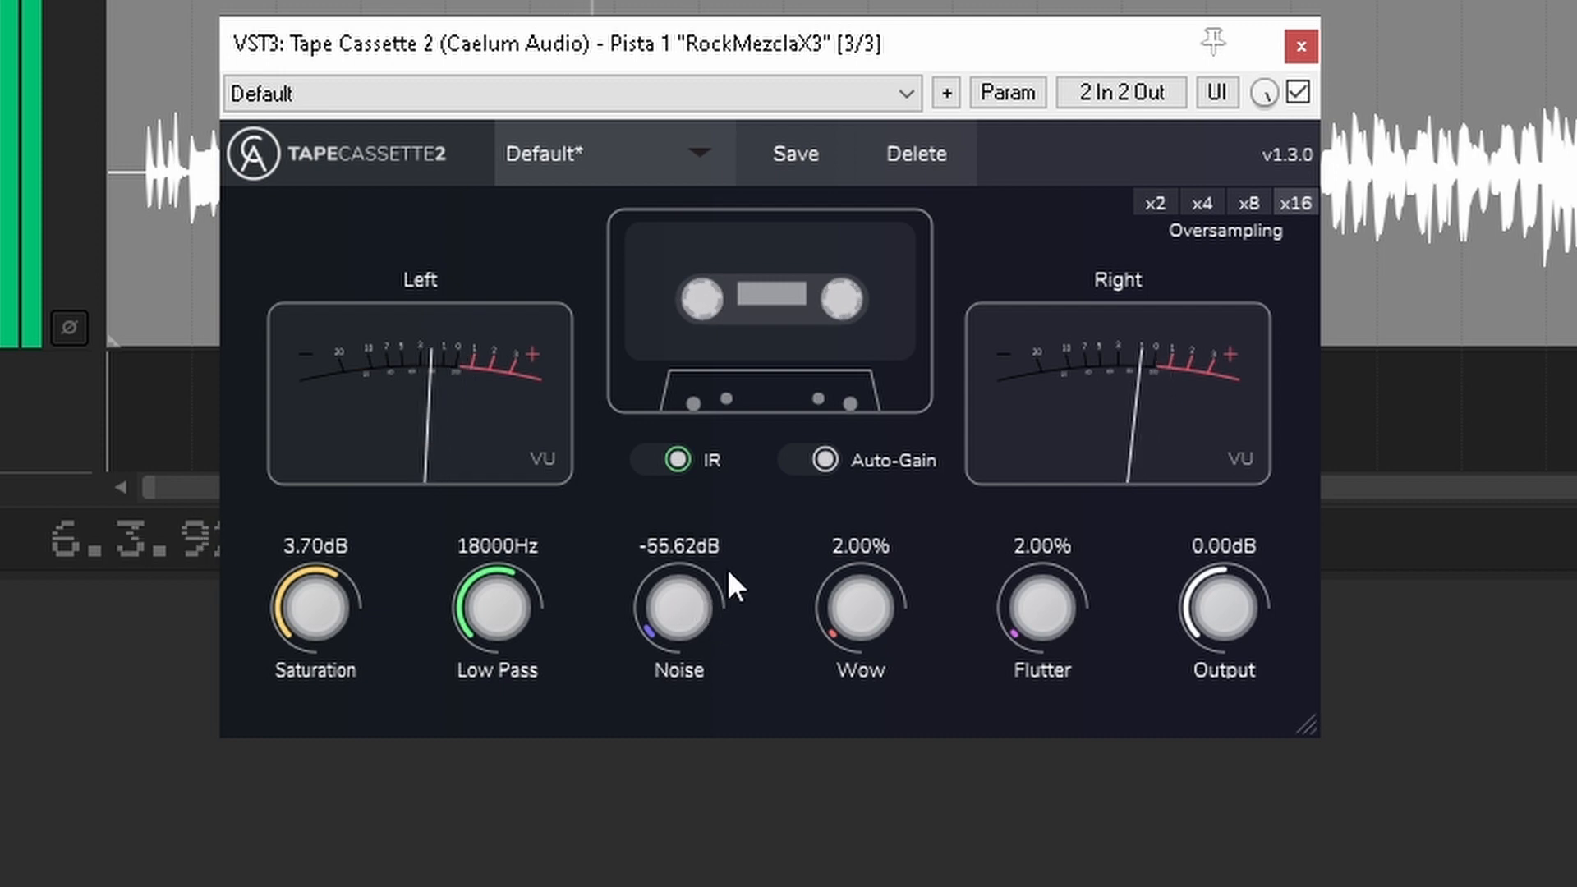
pyautogui.moveTo(527, 607); pyautogui.dragTo(521, 732)
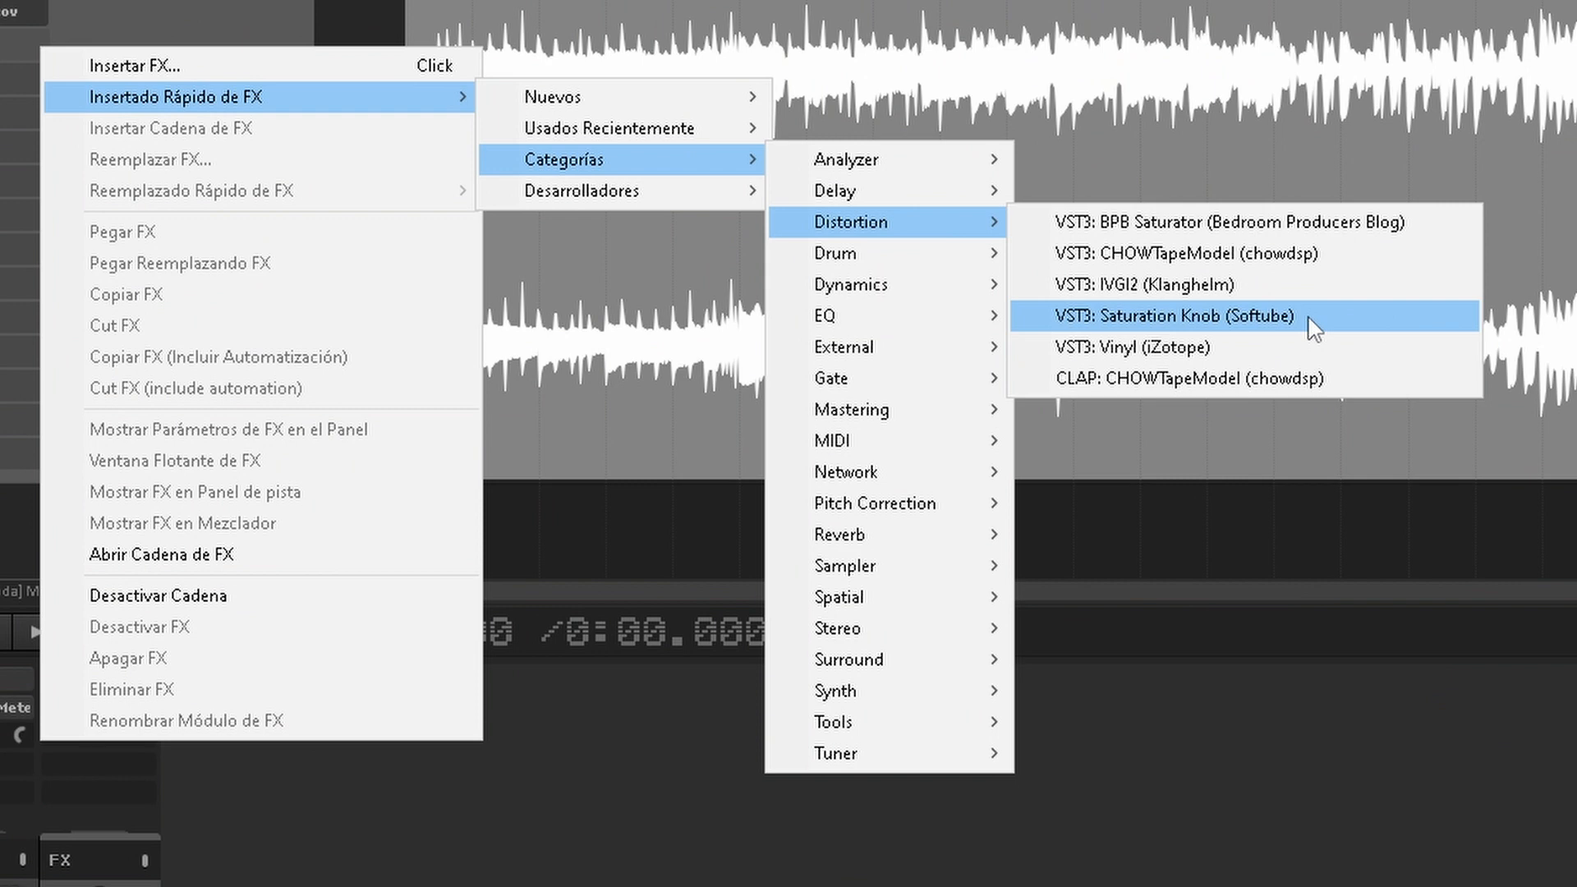
# Step: Insert Softube's Saturation Knob on the track and dial in light saturation with the Neutral type during playback
pyautogui.click(1314, 328)
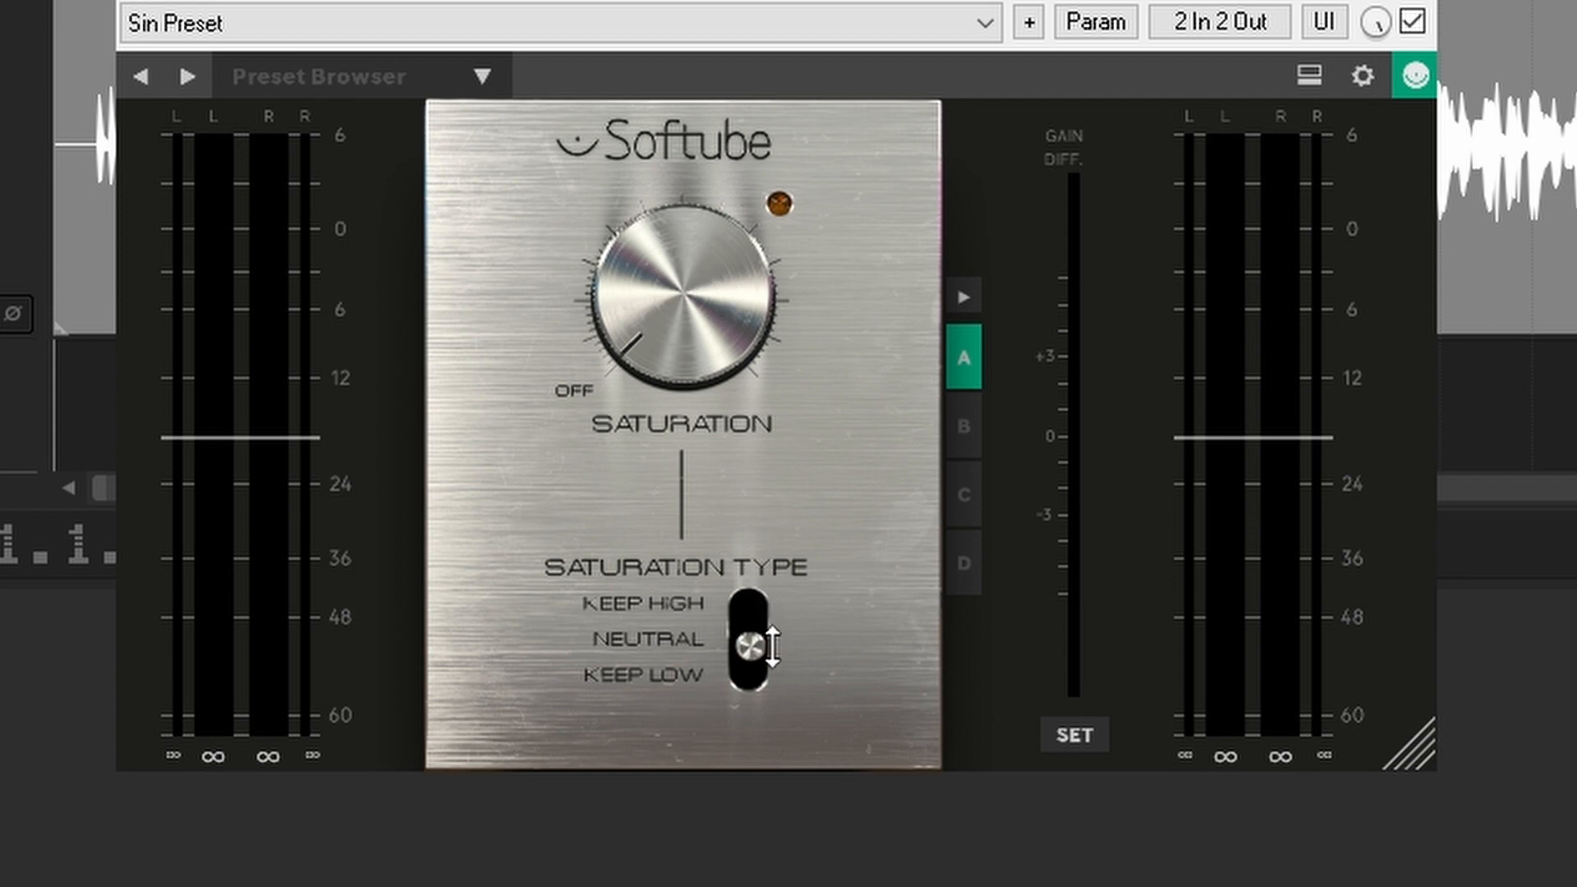
pyautogui.moveTo(662, 343); pyautogui.dragTo(656, 263)
pyautogui.moveTo(730, 657); pyautogui.dragTo(754, 614)
pyautogui.press('space')
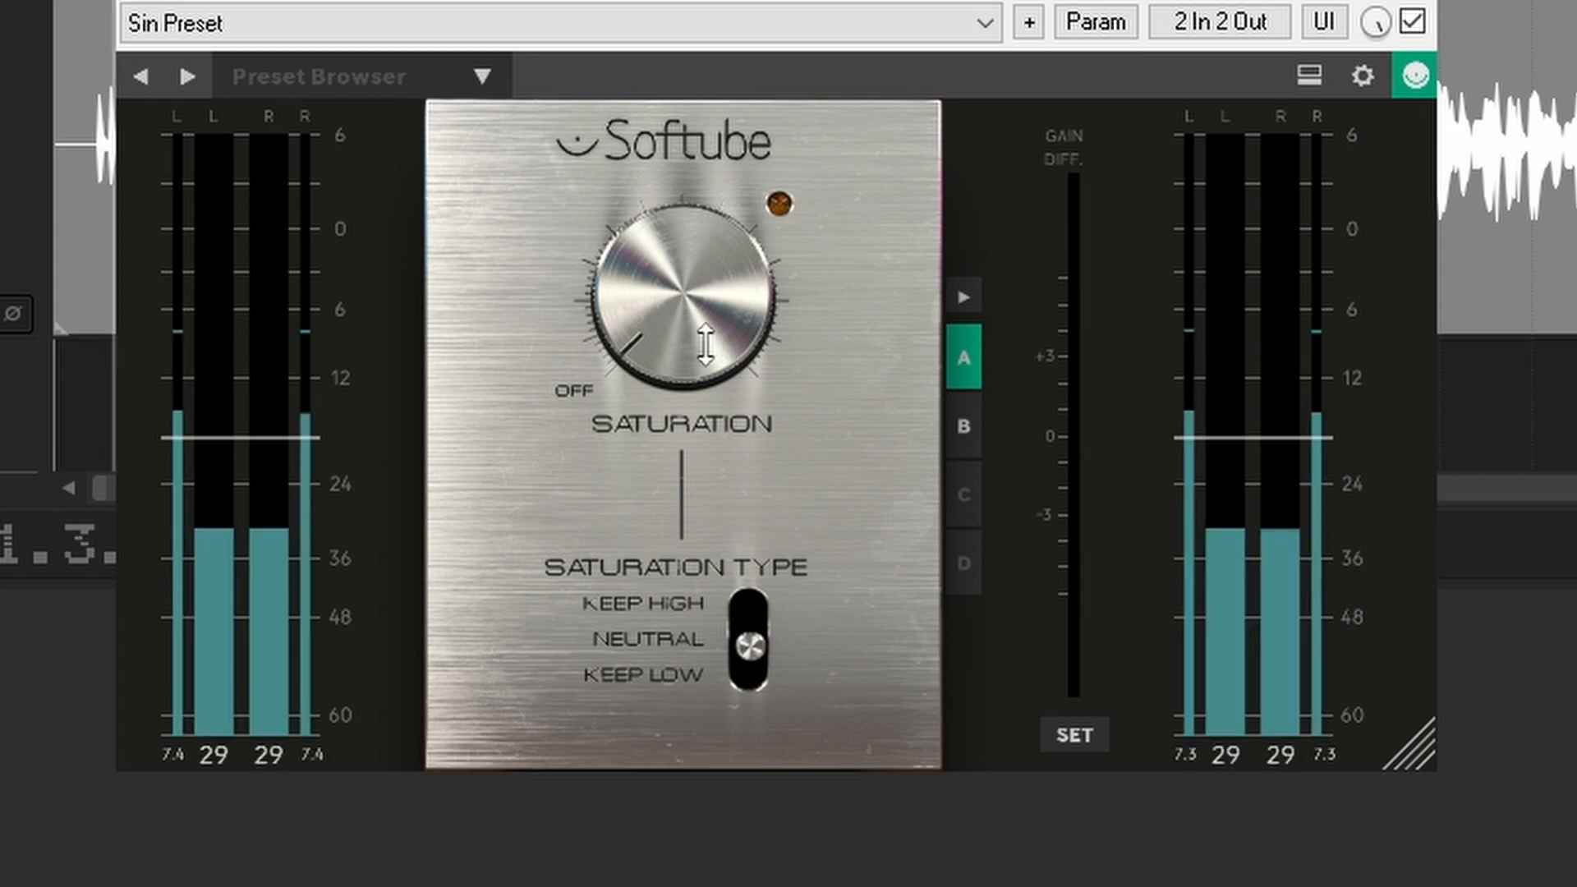
pyautogui.moveTo(666, 353); pyautogui.dragTo(676, 272)
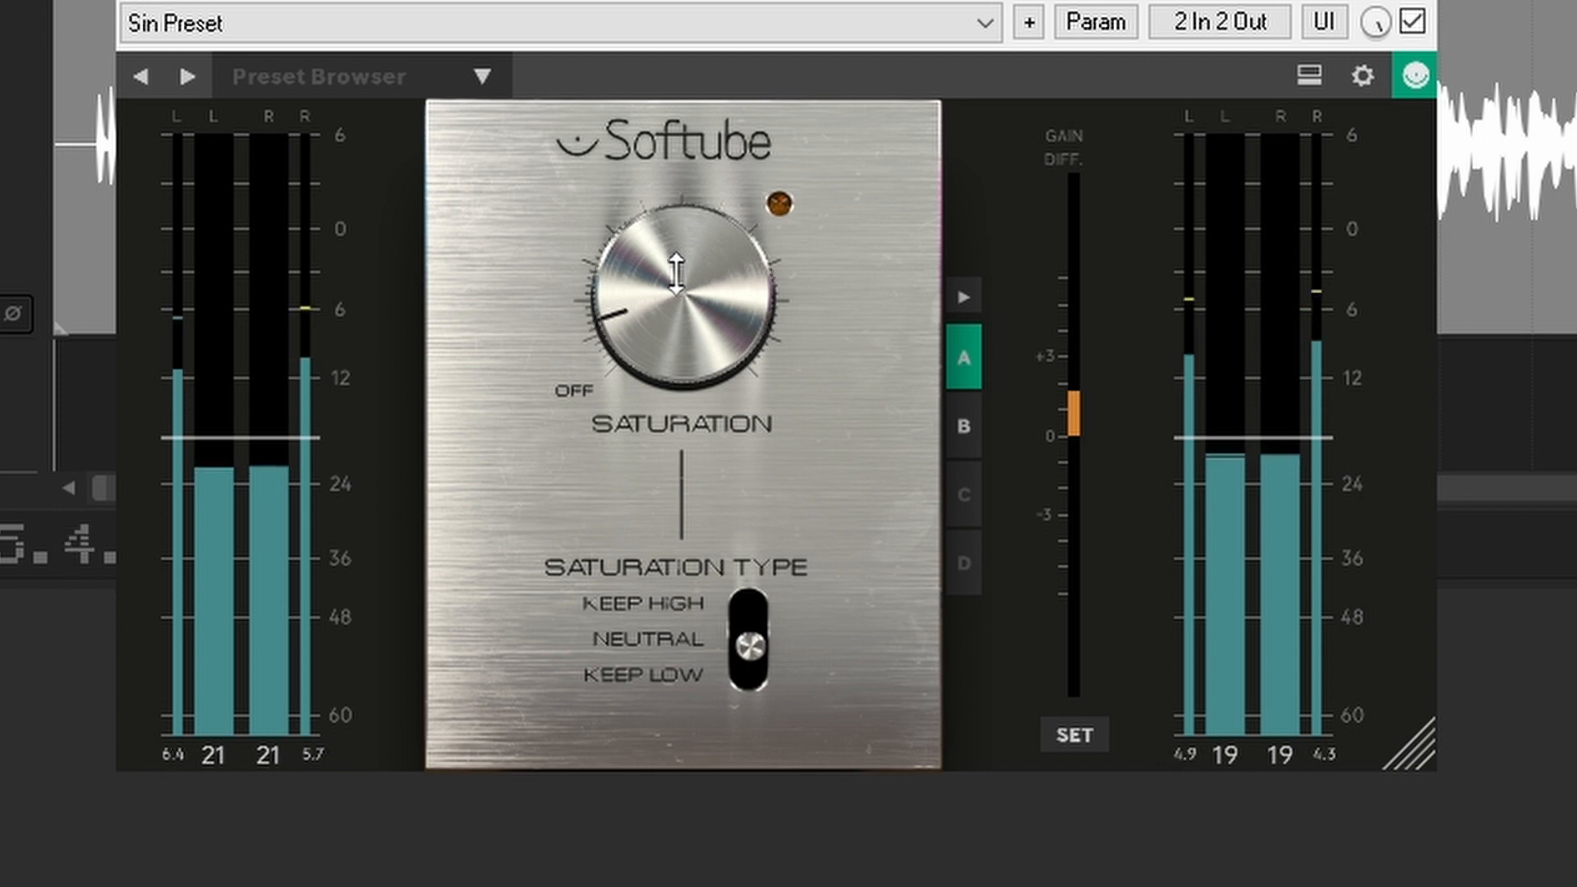
# Step: Compare saturated setting A with unsaturated setting B, return to A, stop playback and slightly lower the Saturation Knob's output level
pyautogui.click(961, 439)
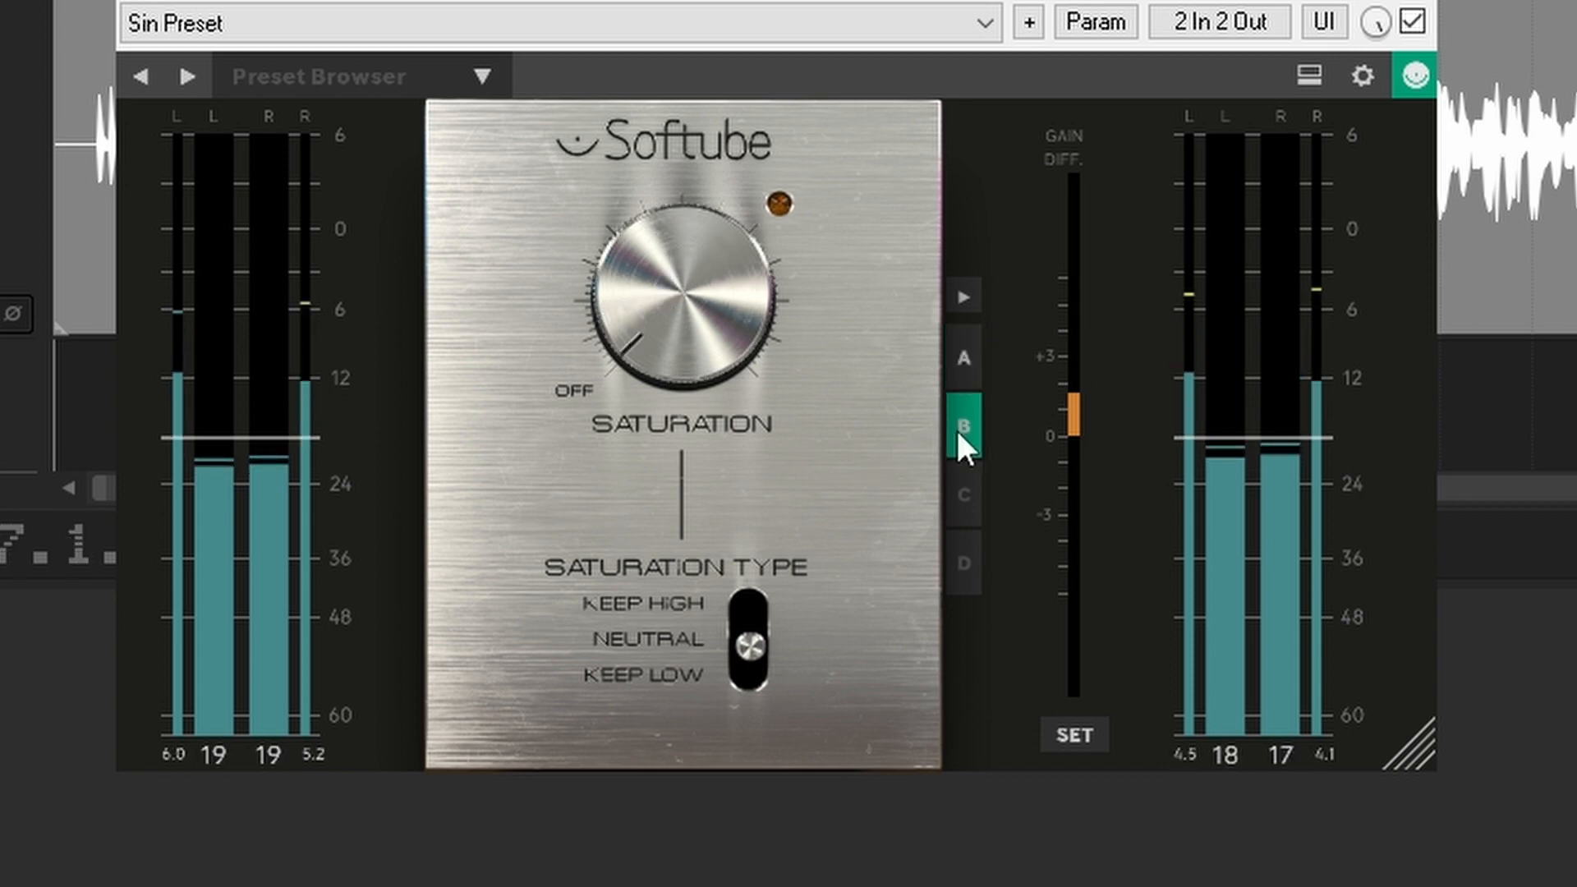
pyautogui.click(974, 376)
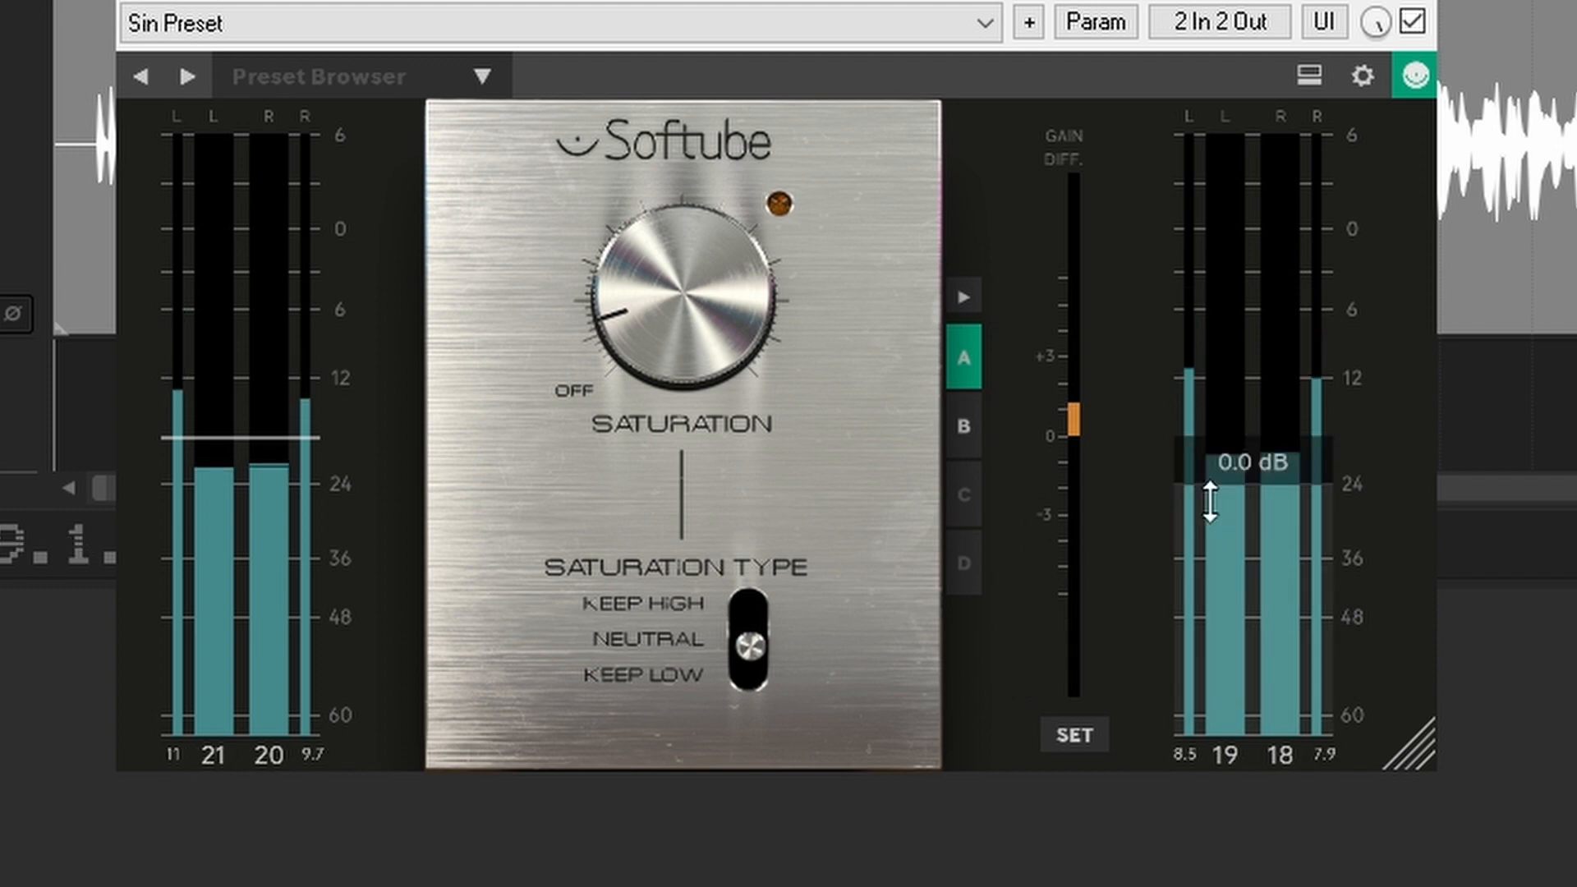
pyautogui.press('space')
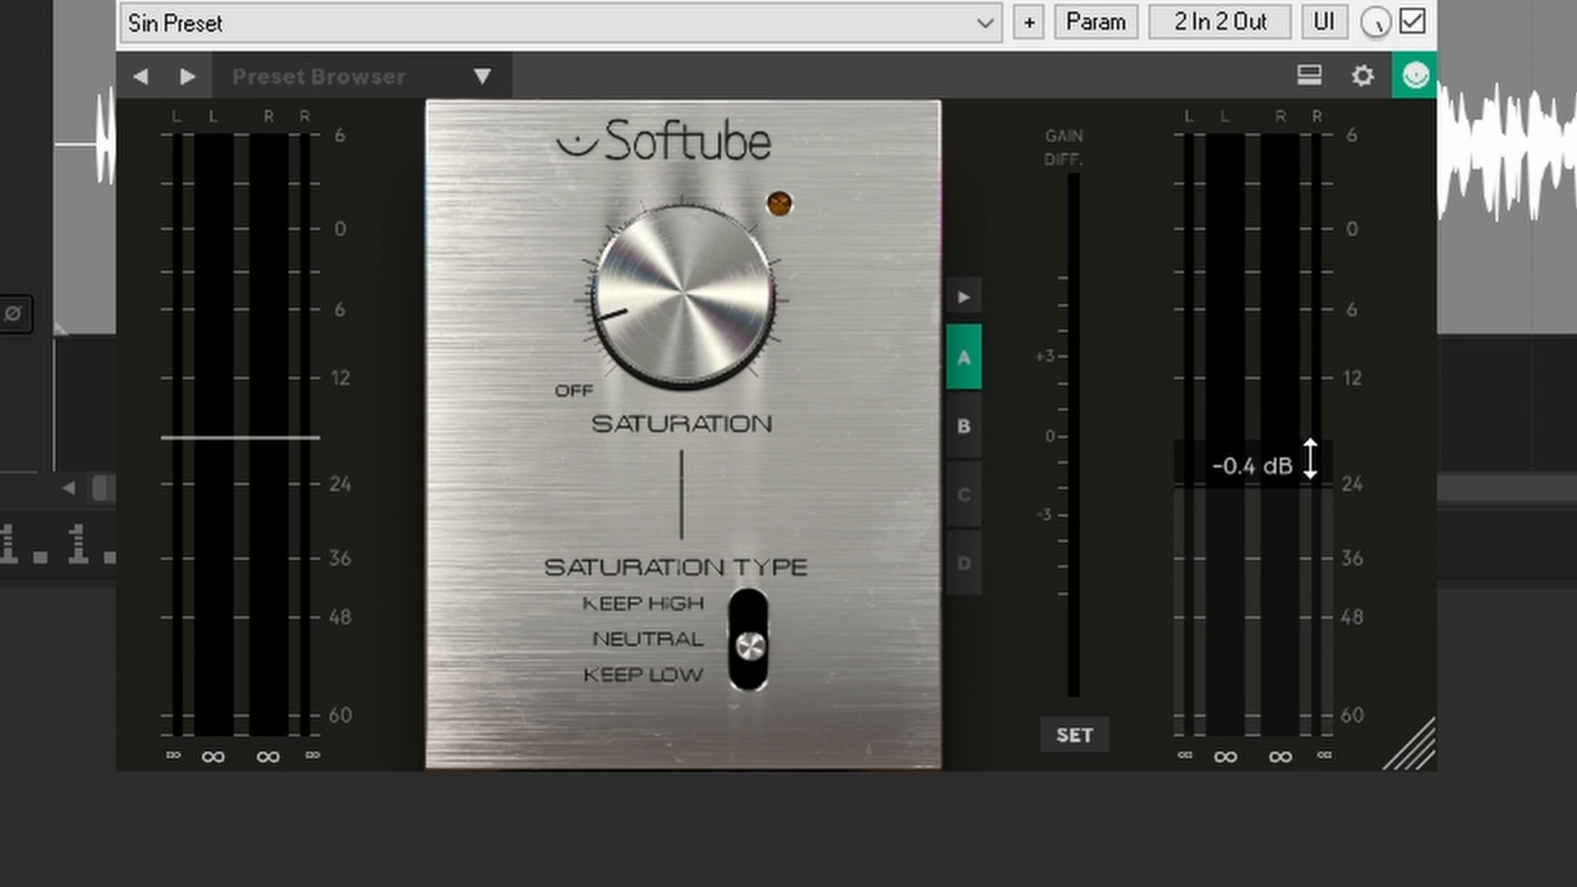
pyautogui.moveTo(1313, 461); pyautogui.dragTo(1318, 472)
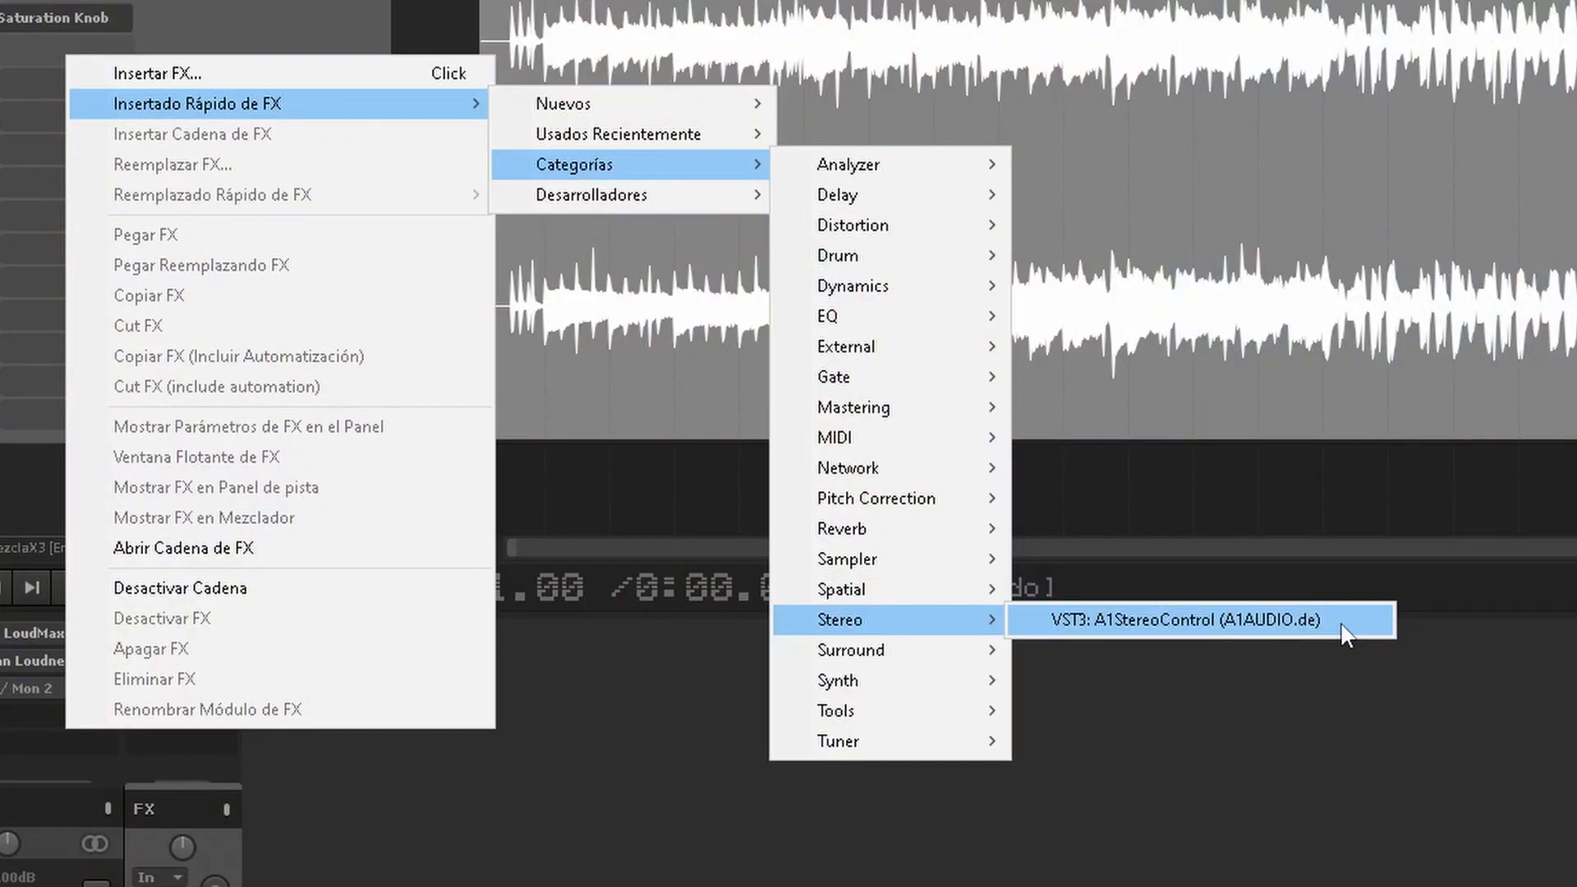
# Step: Insert A1StereoControl on the track and enable Safe Bass with its frequency at 262 Hz
pyautogui.click(1344, 633)
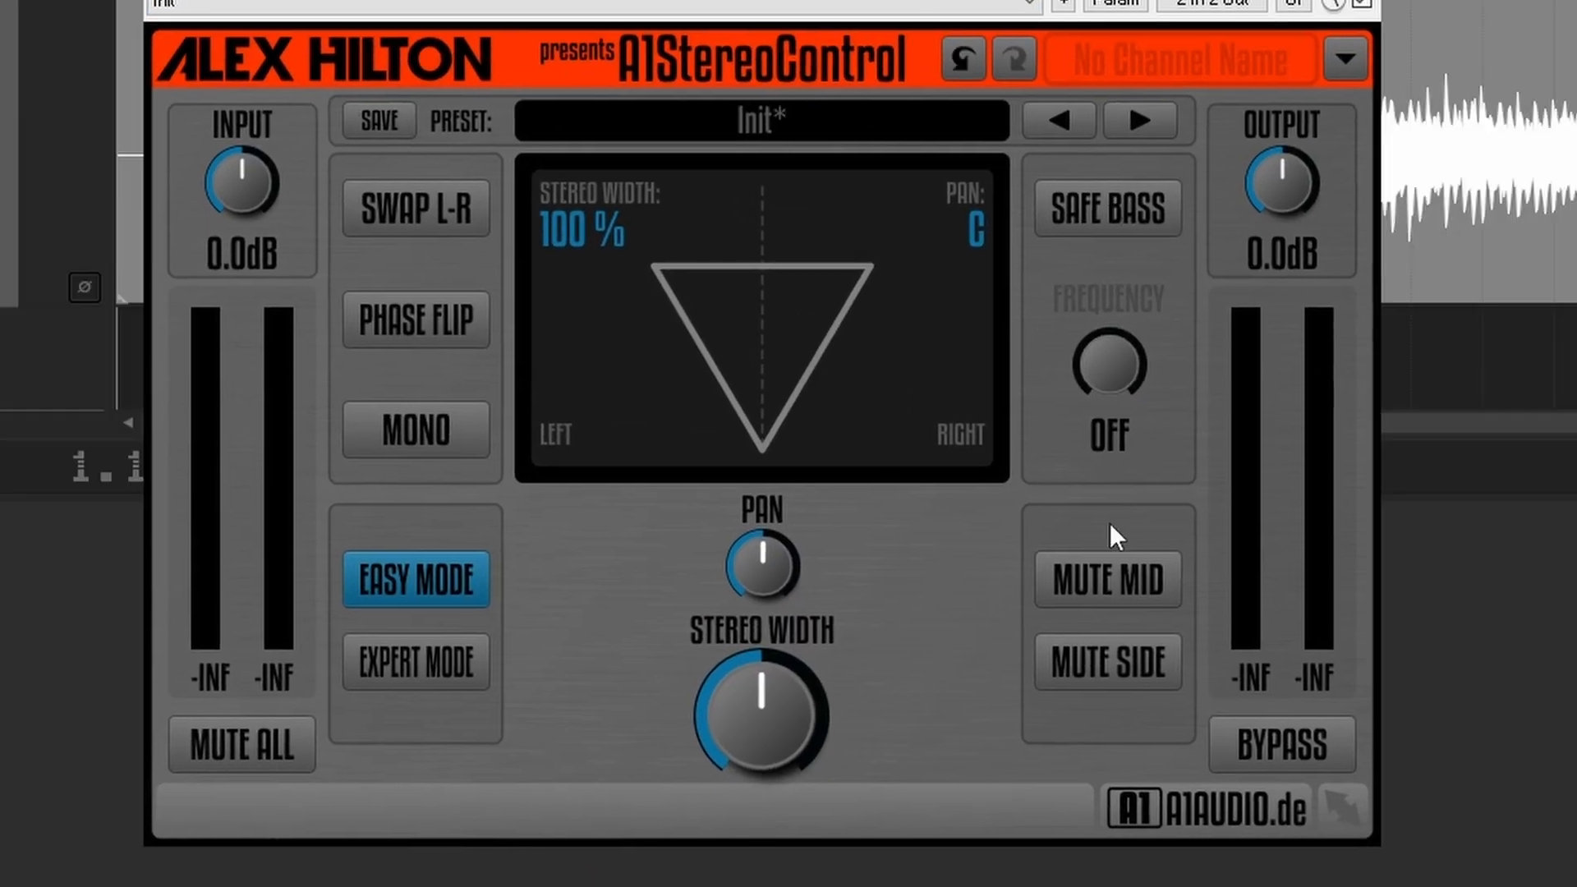
pyautogui.click(1152, 213)
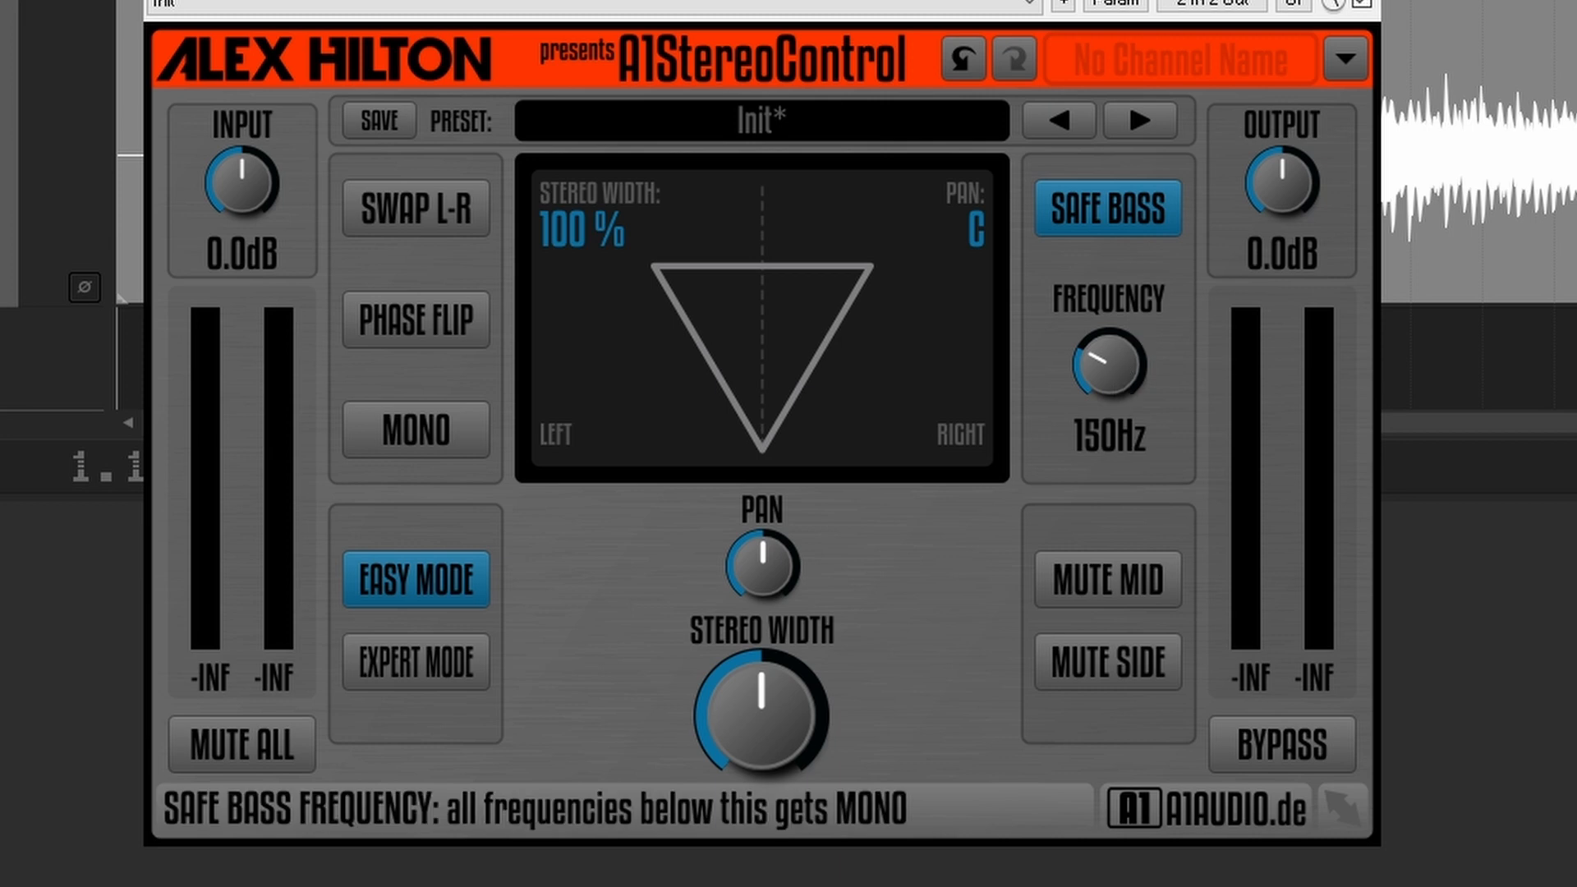
pyautogui.moveTo(1109, 365); pyautogui.dragTo(1108, 353)
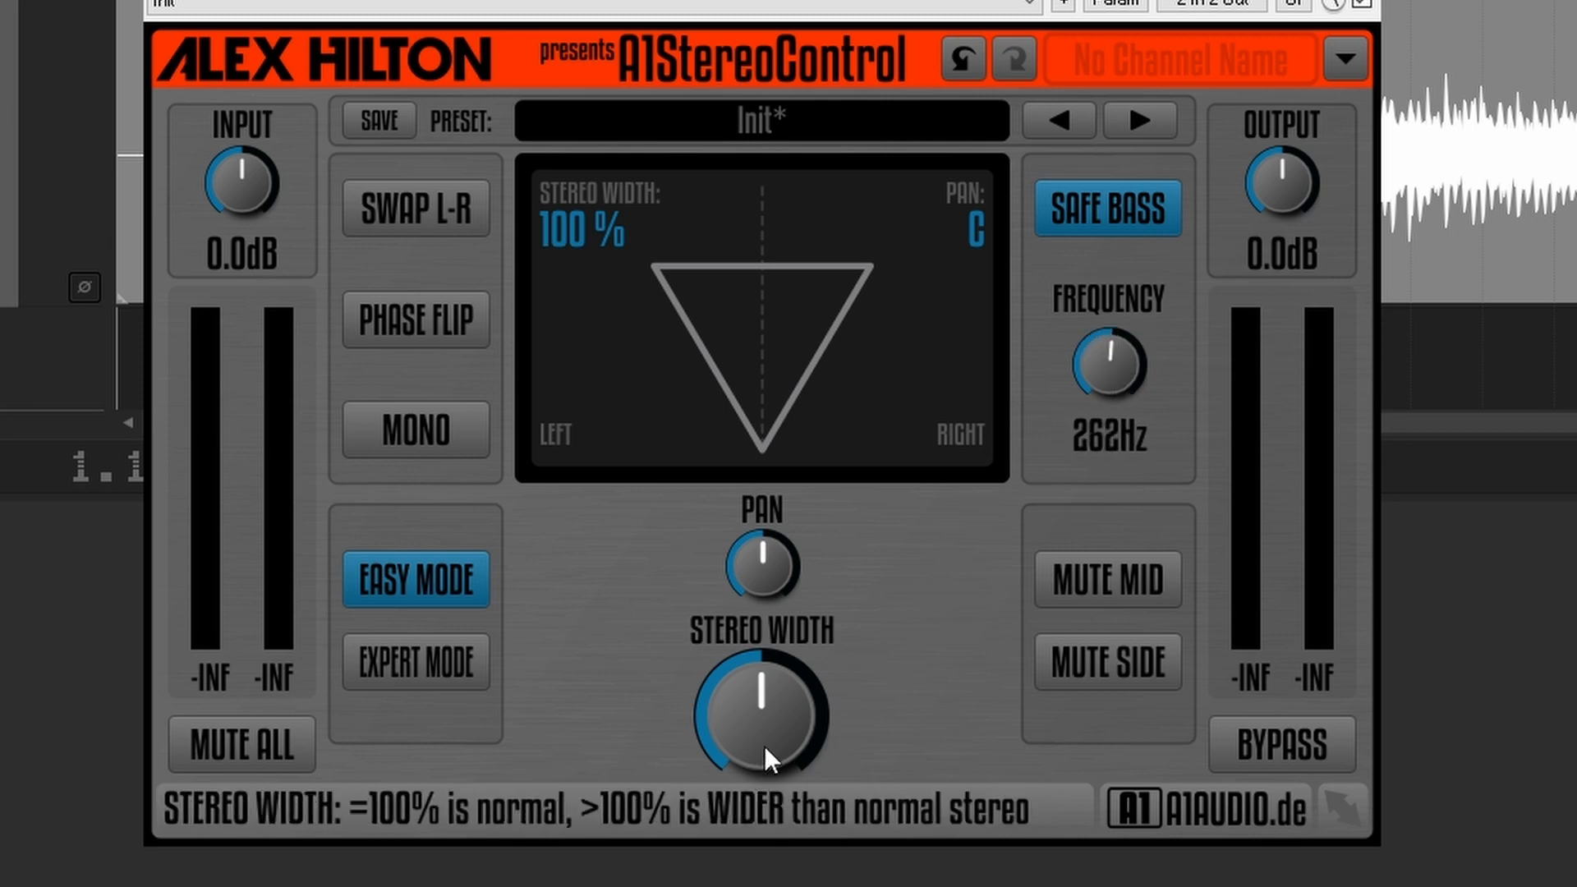
# Step: Try the Stereo Width control, reset it to 100 %, and set it to 134 % while the mix plays
pyautogui.moveTo(762, 715); pyautogui.dragTo(762, 666)
pyautogui.doubleClick(770, 755)
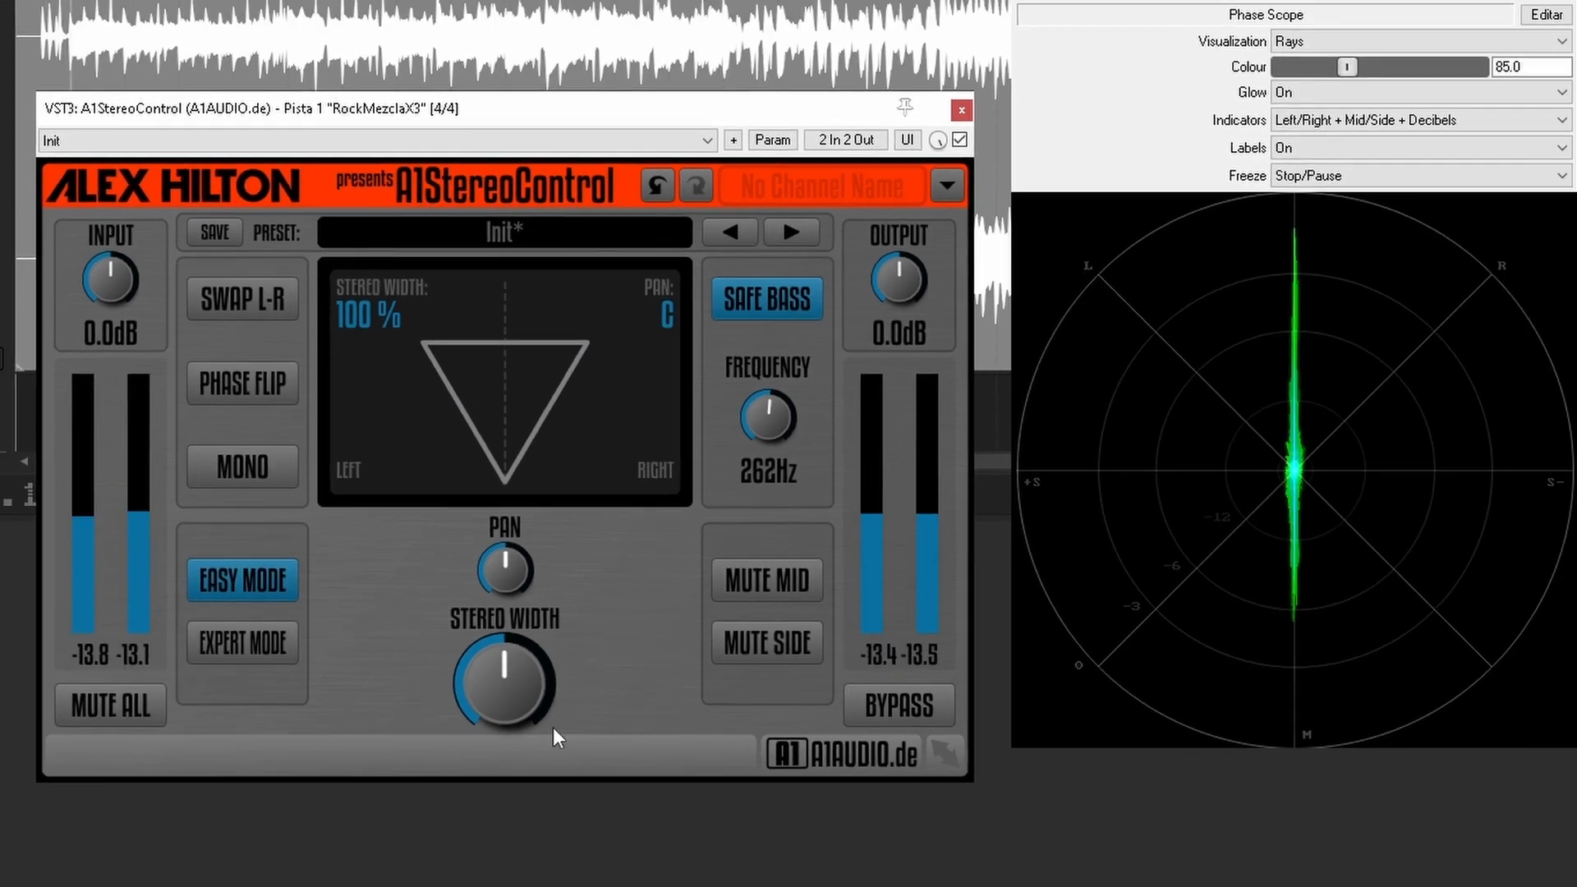
pyautogui.moveTo(510, 708)
pyautogui.mouseDown()
pyautogui.moveTo(509, 661)
pyautogui.moveTo(509, 717)
pyautogui.moveTo(509, 686)
pyautogui.moveTo(506, 705)
pyautogui.mouseUp()
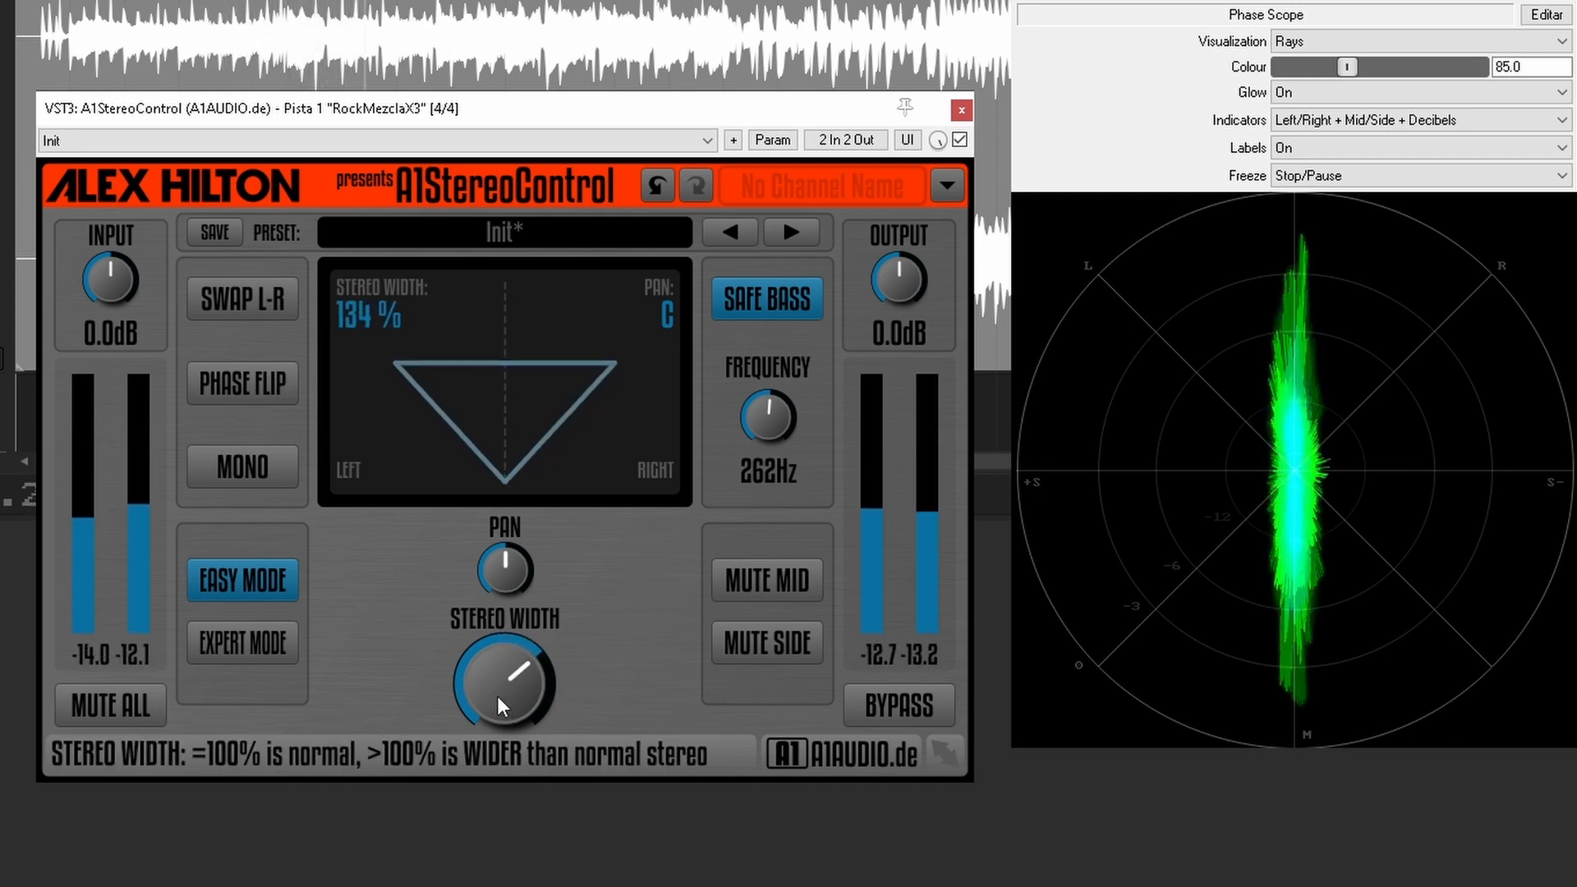
# Step: Compare the mix with A1StereoControl bypassed and active several times during playback, leaving the plugin active
pyautogui.click(888, 707)
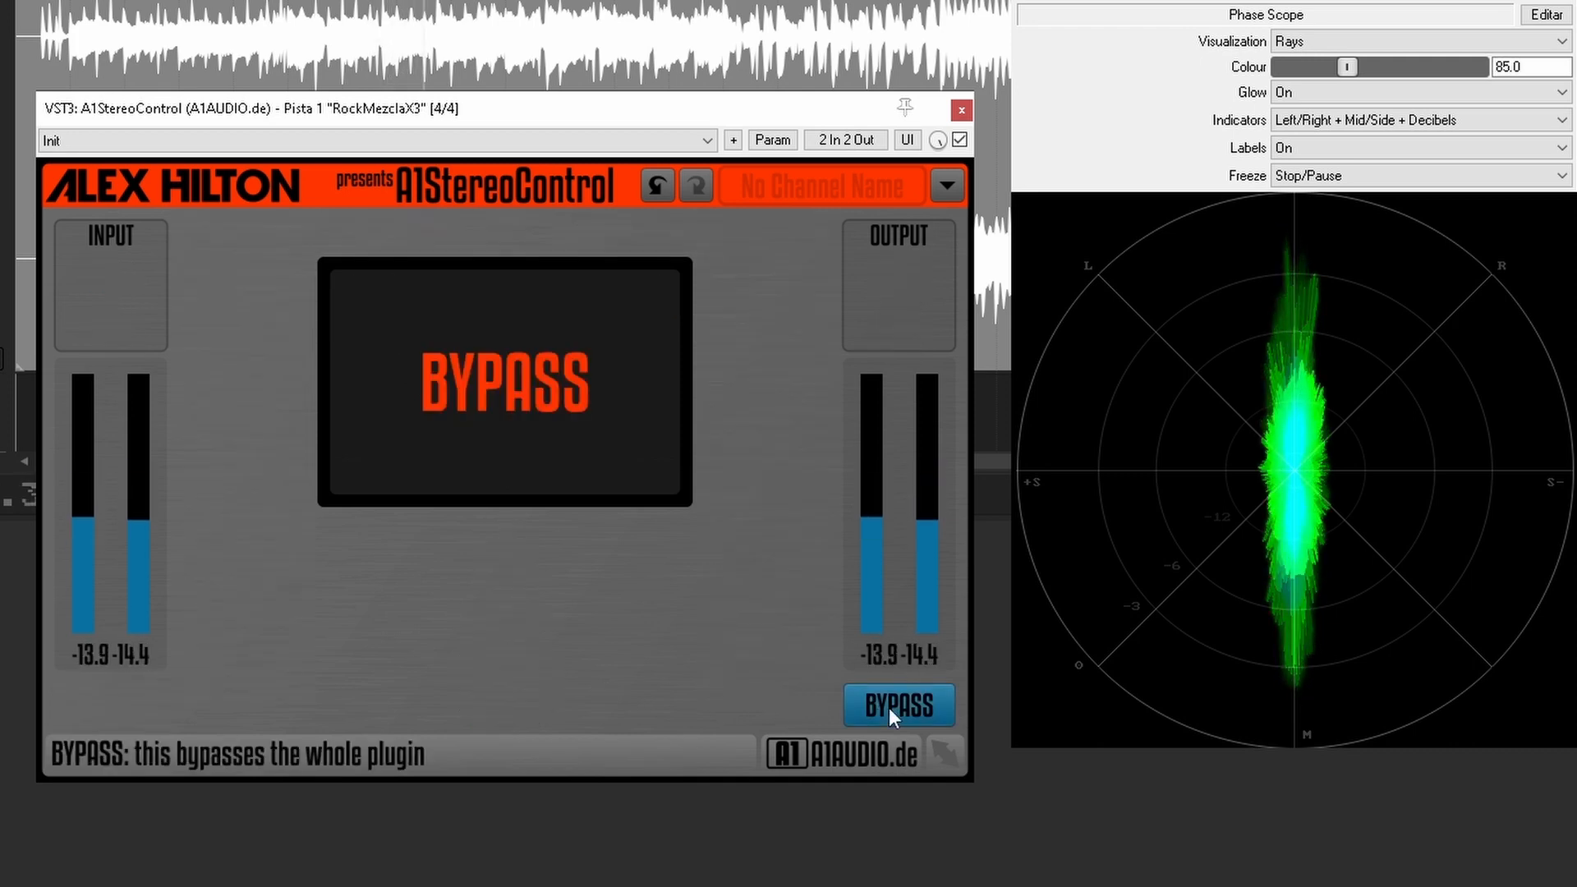
pyautogui.click(889, 707)
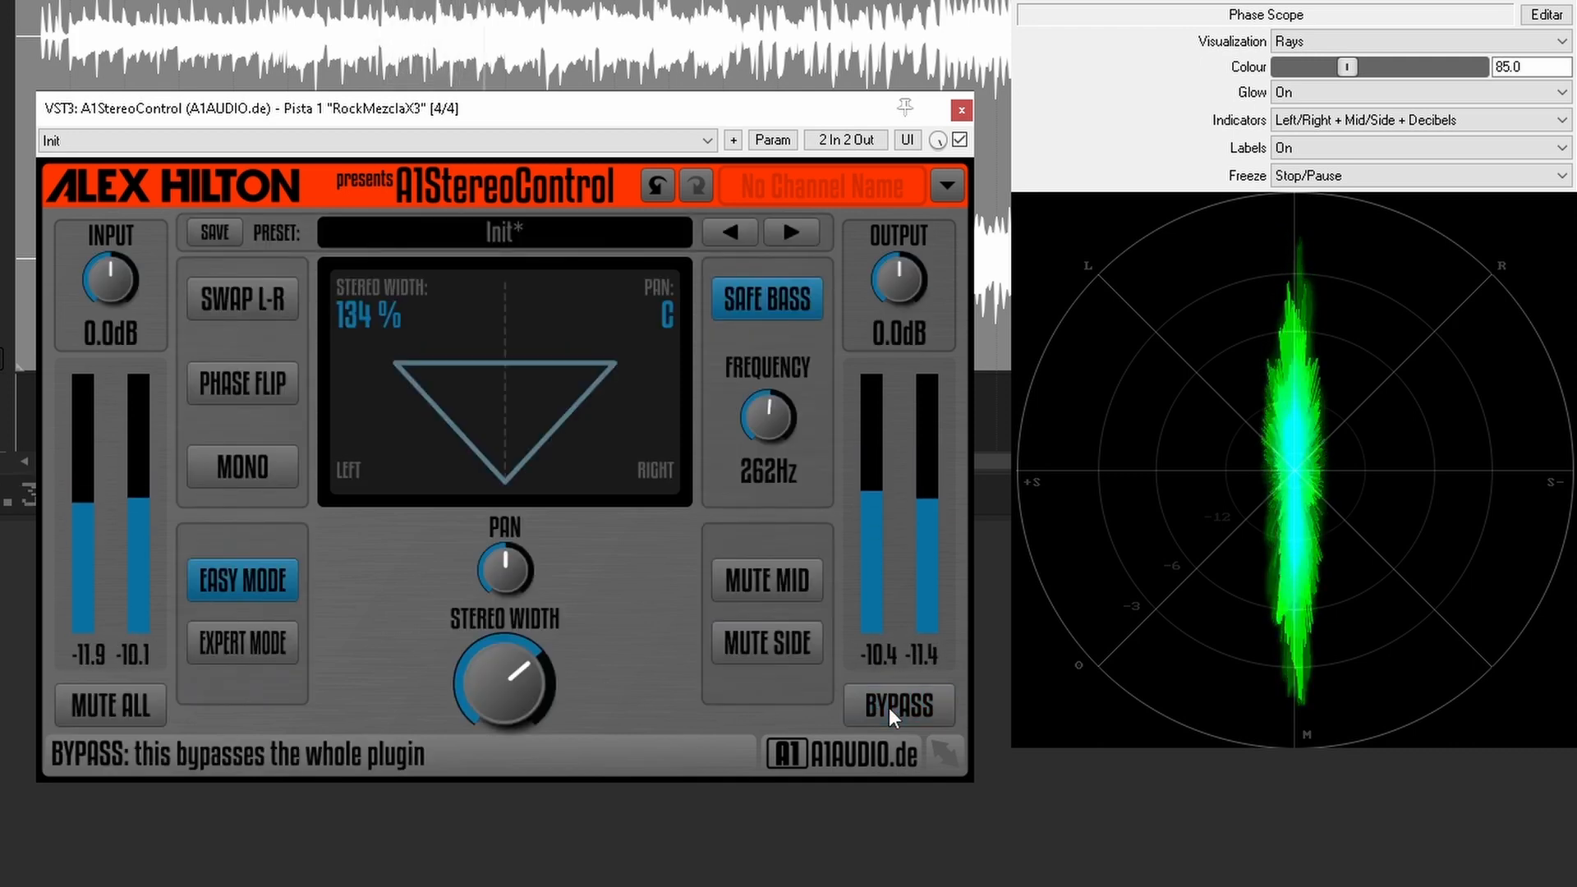
pyautogui.click(889, 707)
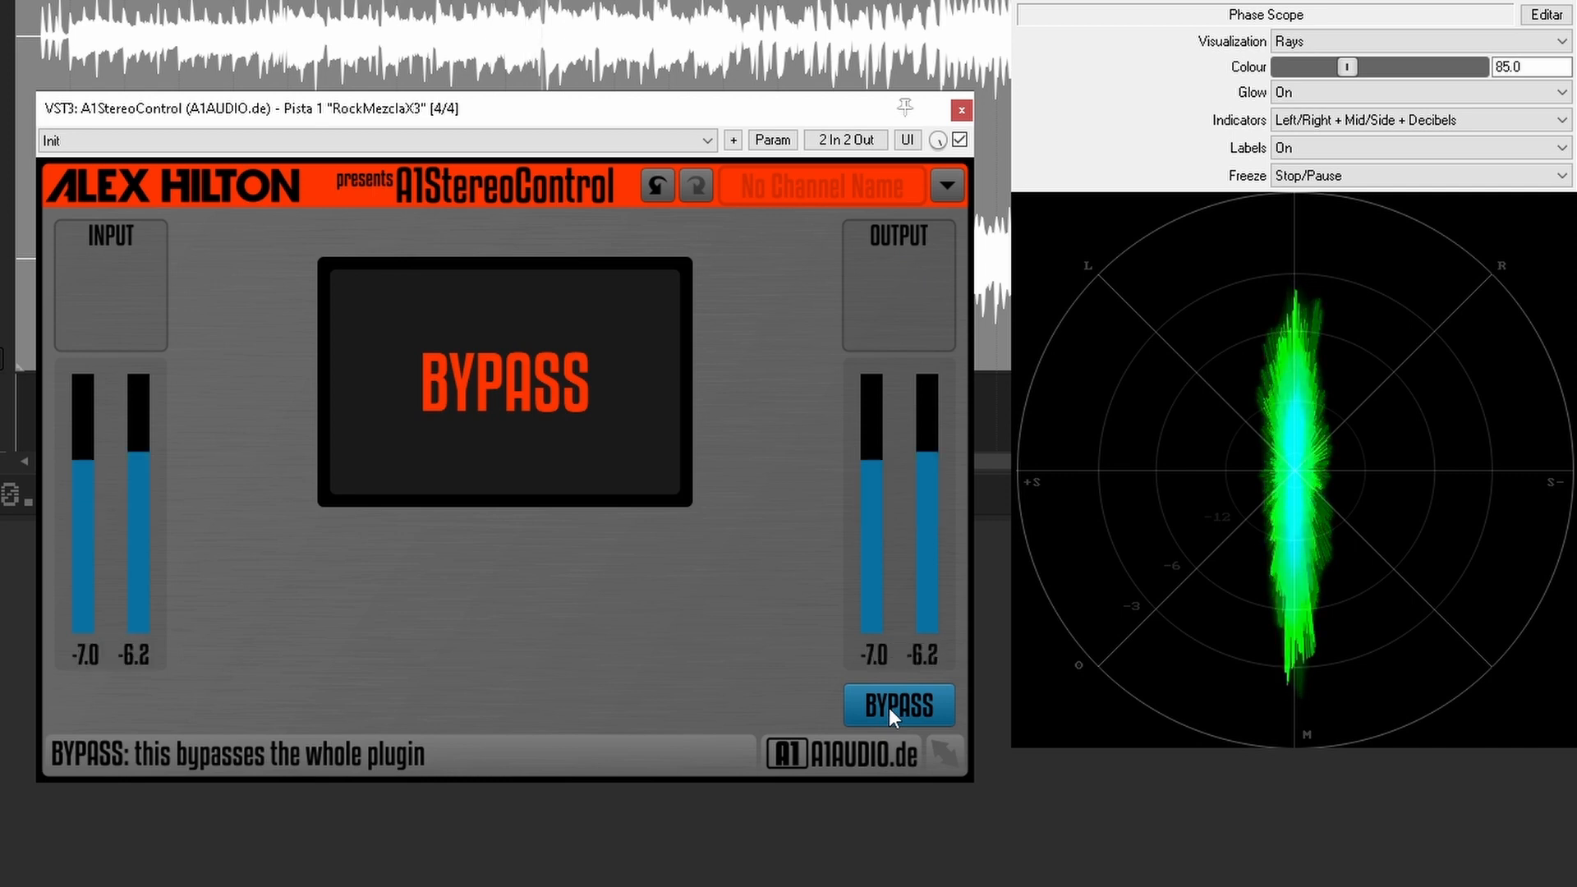
pyautogui.click(888, 708)
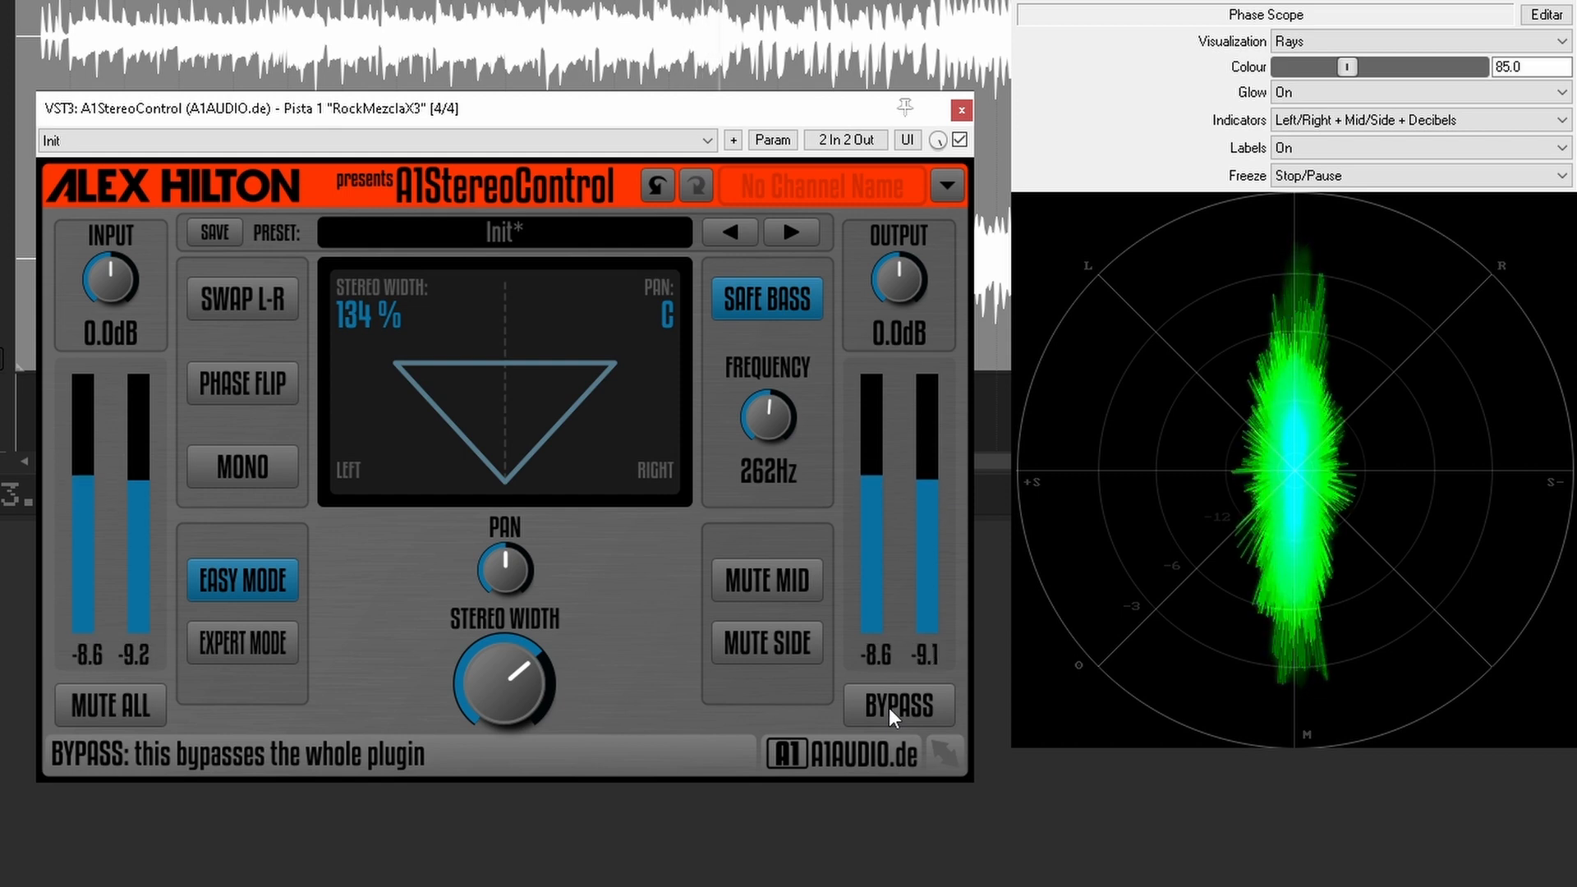
pyautogui.click(888, 715)
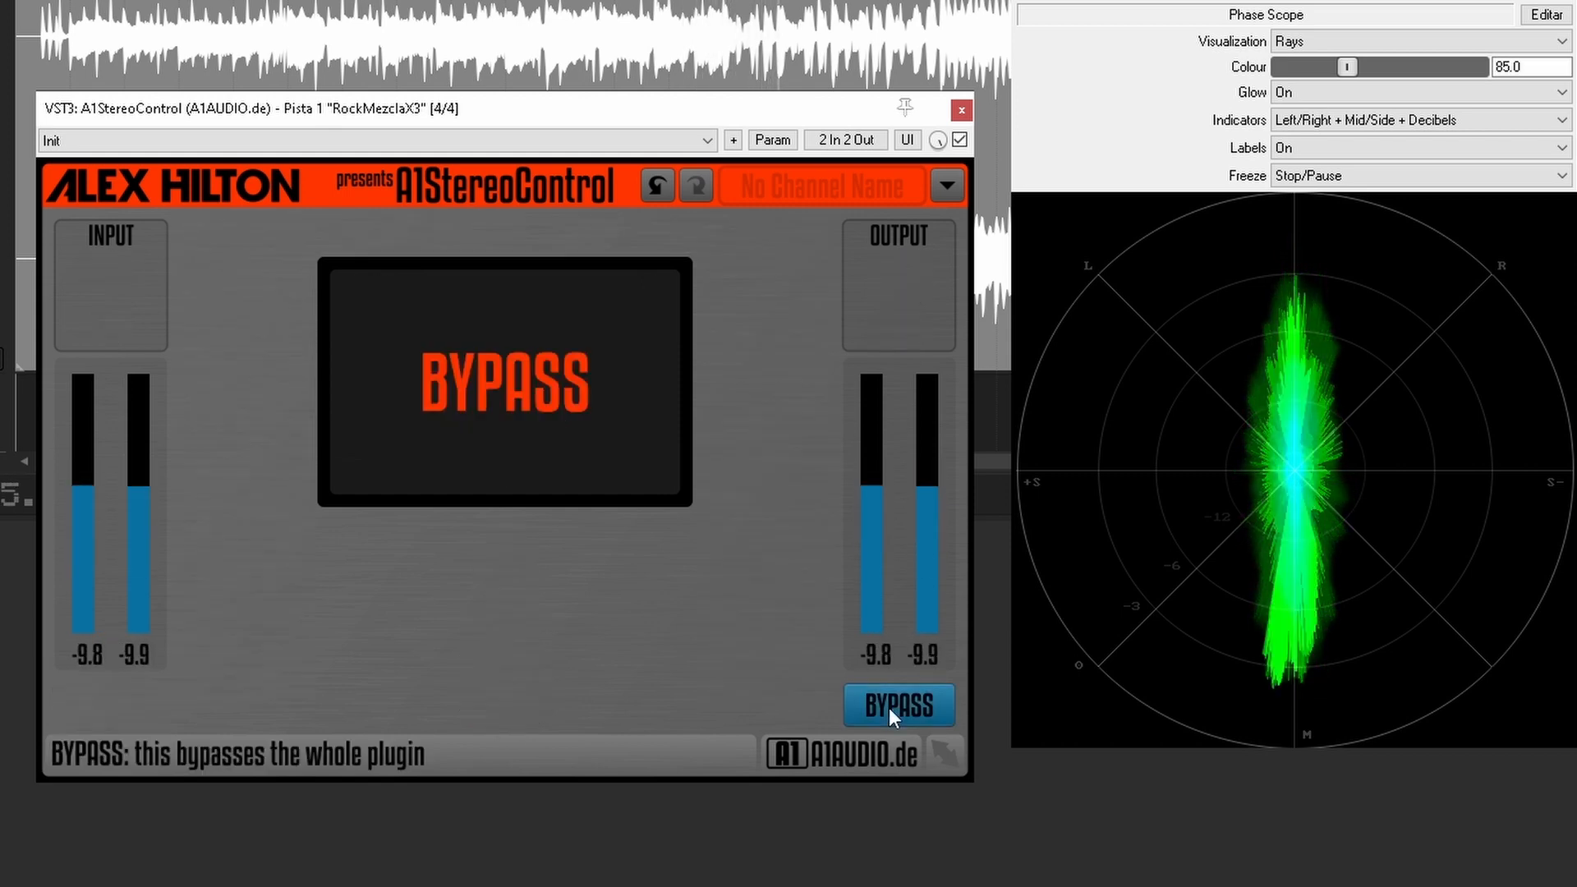
pyautogui.click(888, 707)
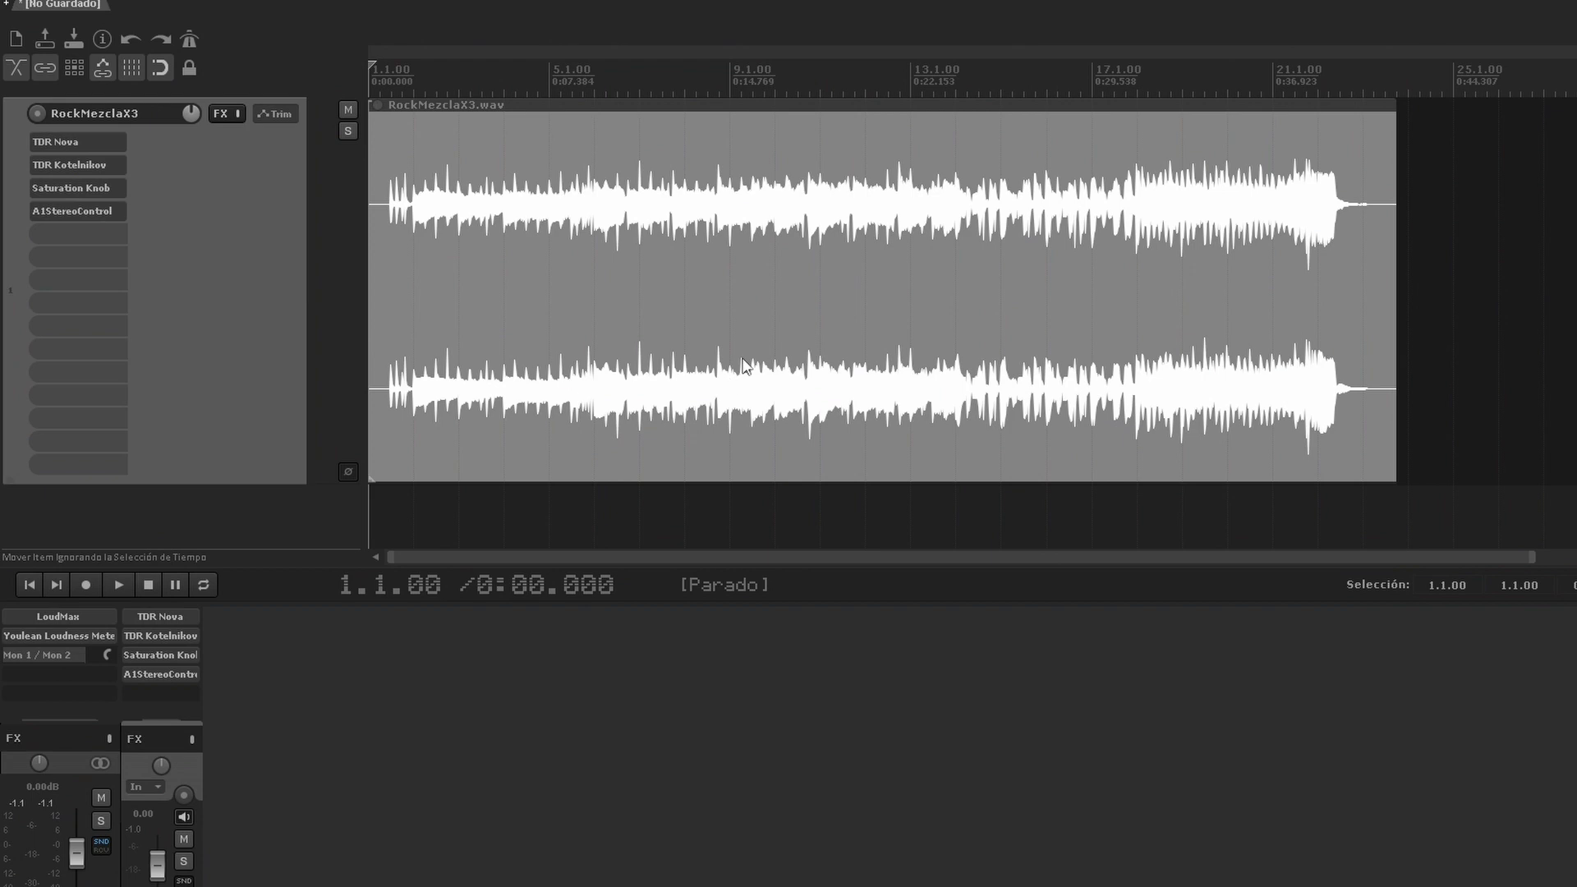
# Step: Trim the silence from the beginning of the RockMezclaX3.wav item and add a fade-out over its ending
pyautogui.scroll(6, 647, 262)
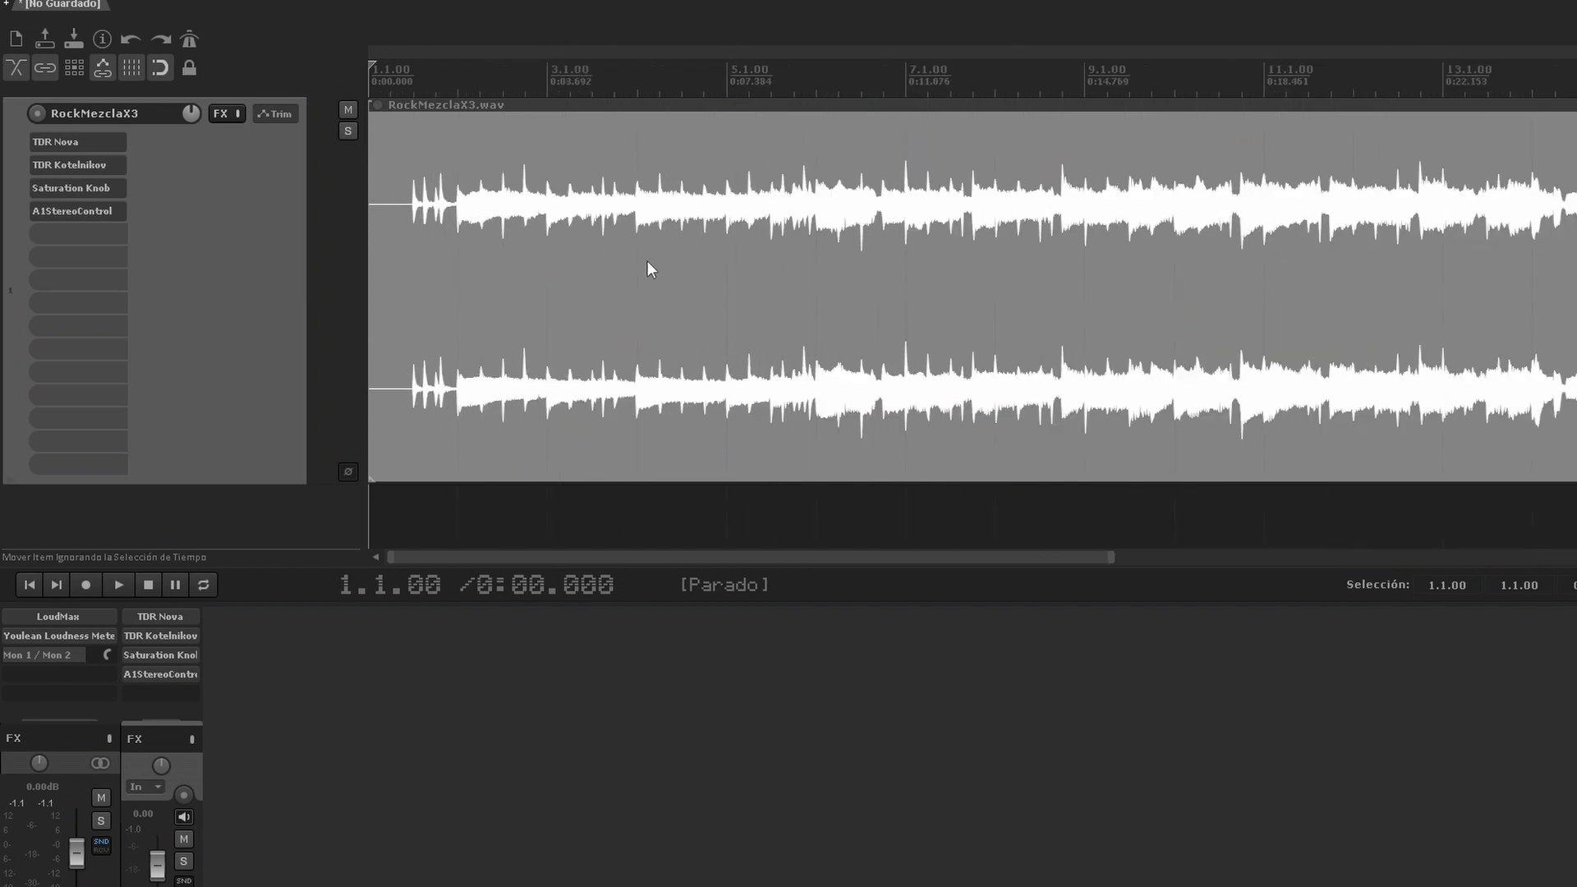
pyautogui.moveTo(374, 316); pyautogui.dragTo(482, 310)
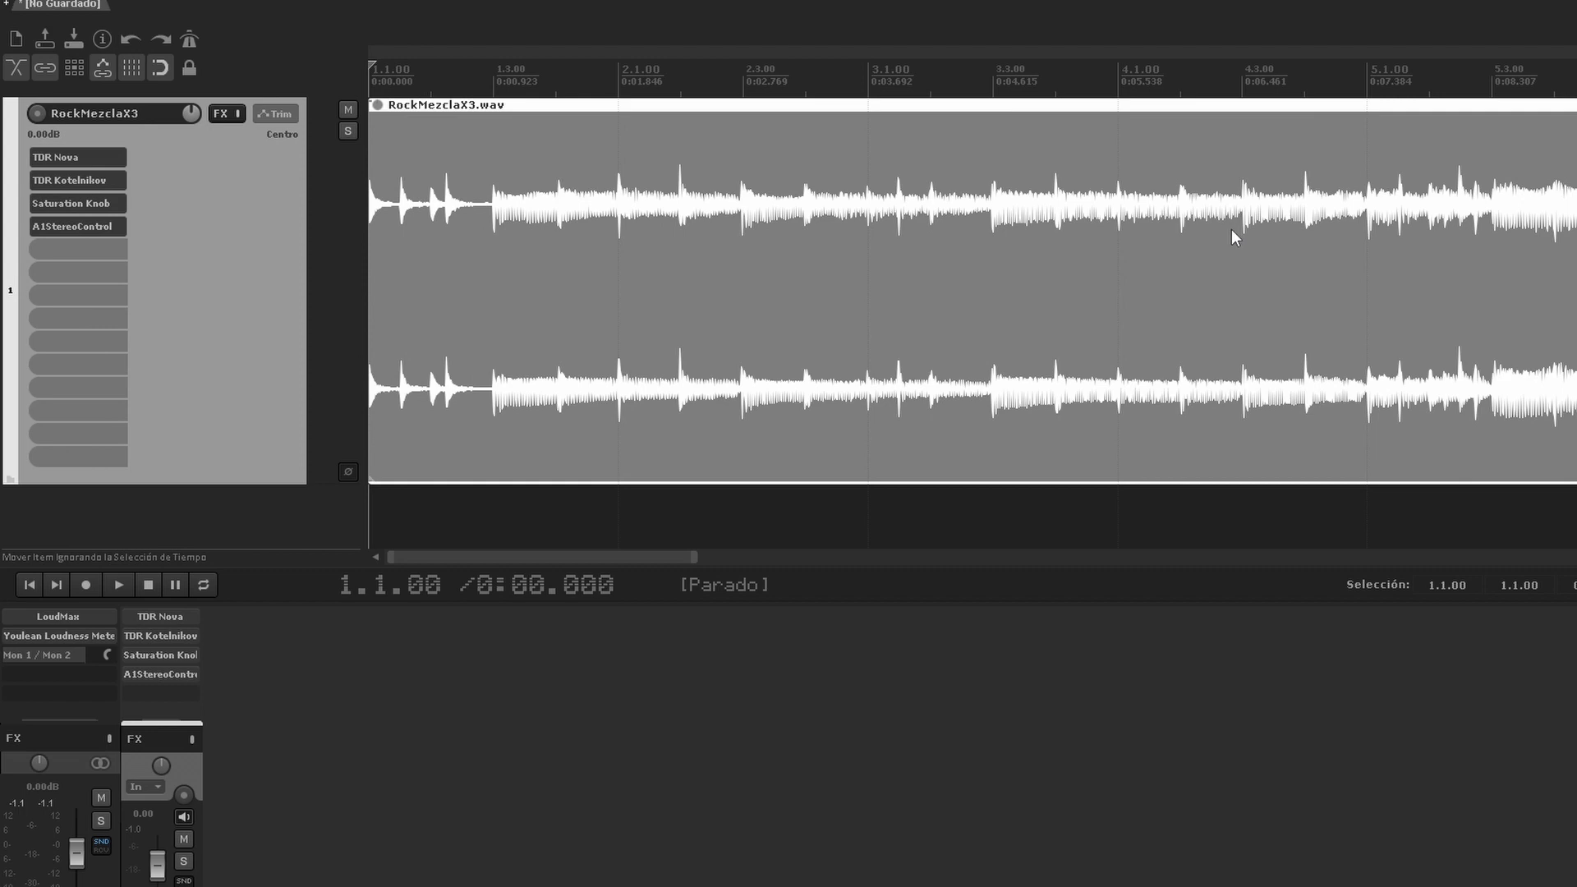
pyautogui.scroll(-6, 1232, 231)
pyautogui.scroll(-2, 1237, 243)
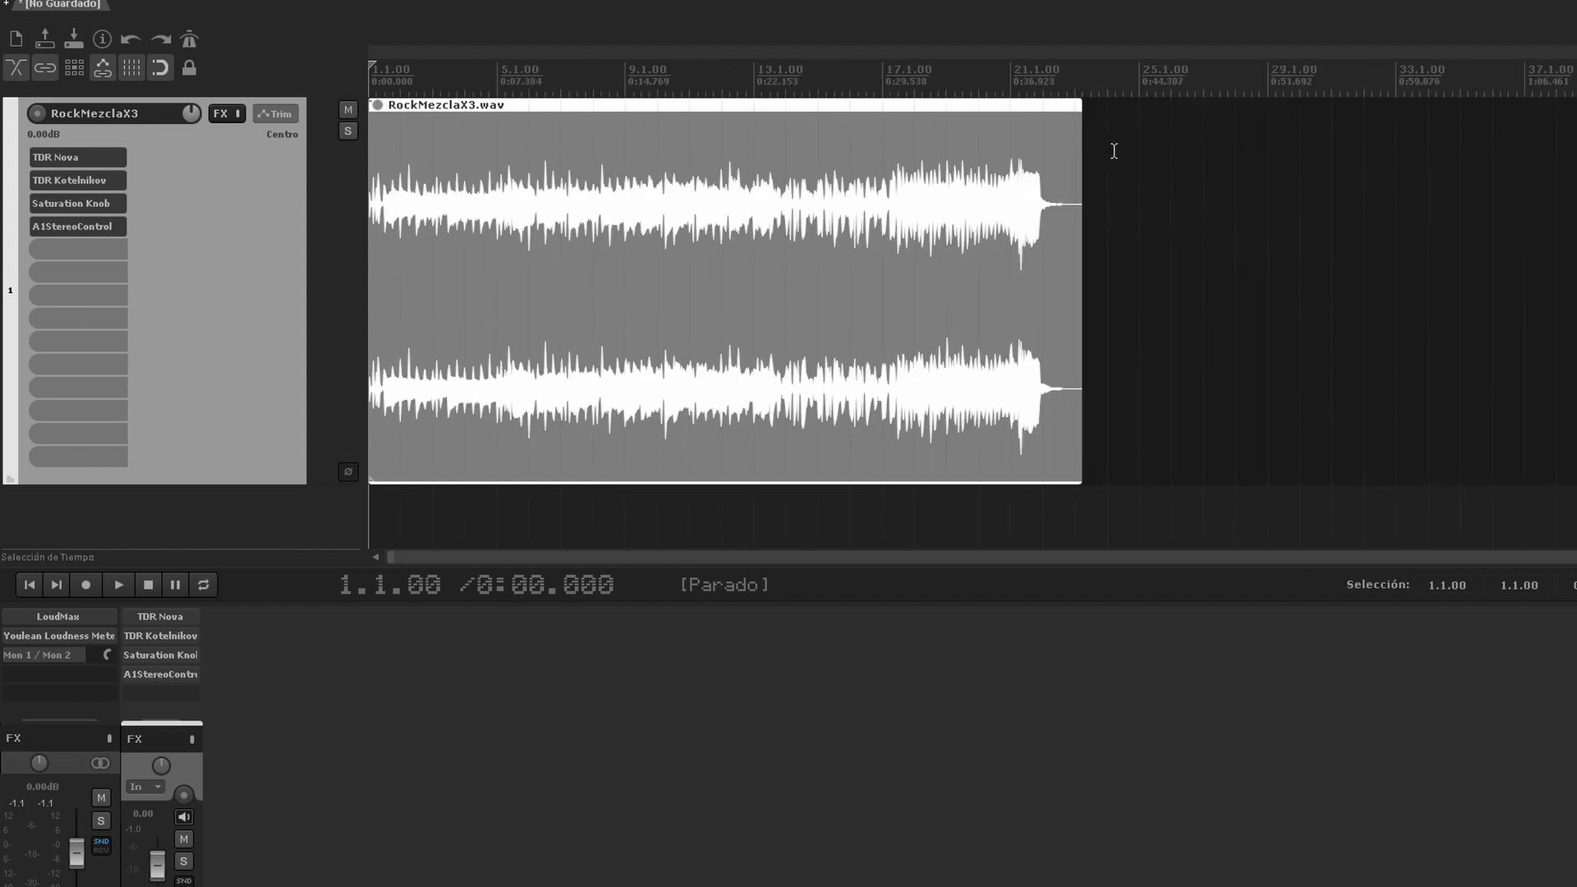
pyautogui.moveTo(1079, 132); pyautogui.dragTo(1043, 132)
# Step: Audition the faded ending from 19.4.00 and measure the song's loudness with Youlean Loudness Meter 2 on the master
pyautogui.click(969, 93)
pyautogui.press('space')
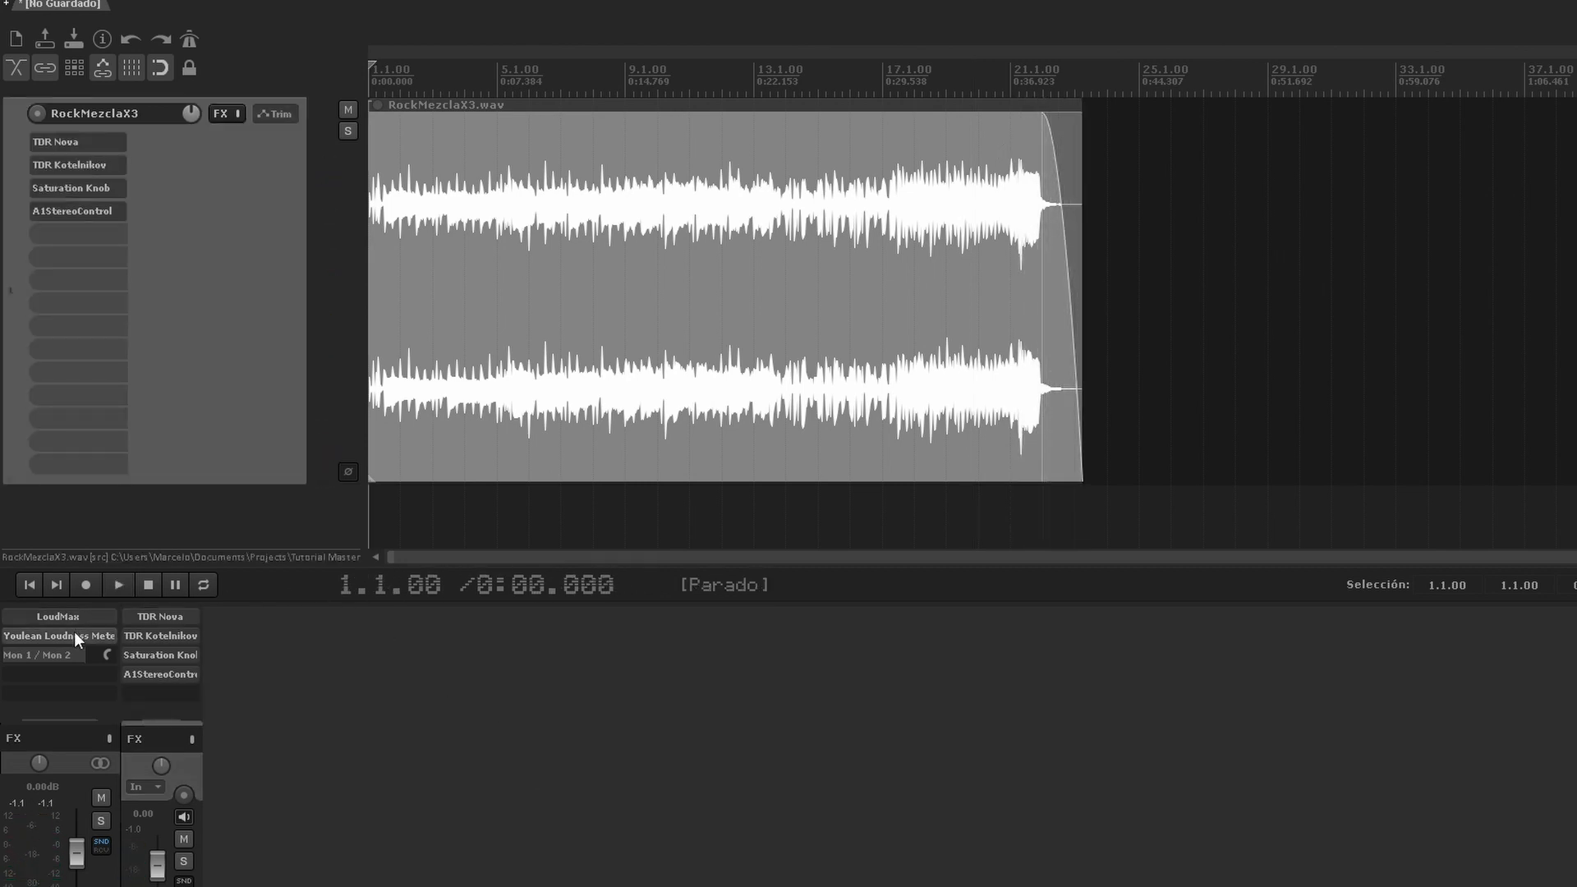
pyautogui.click(74, 632)
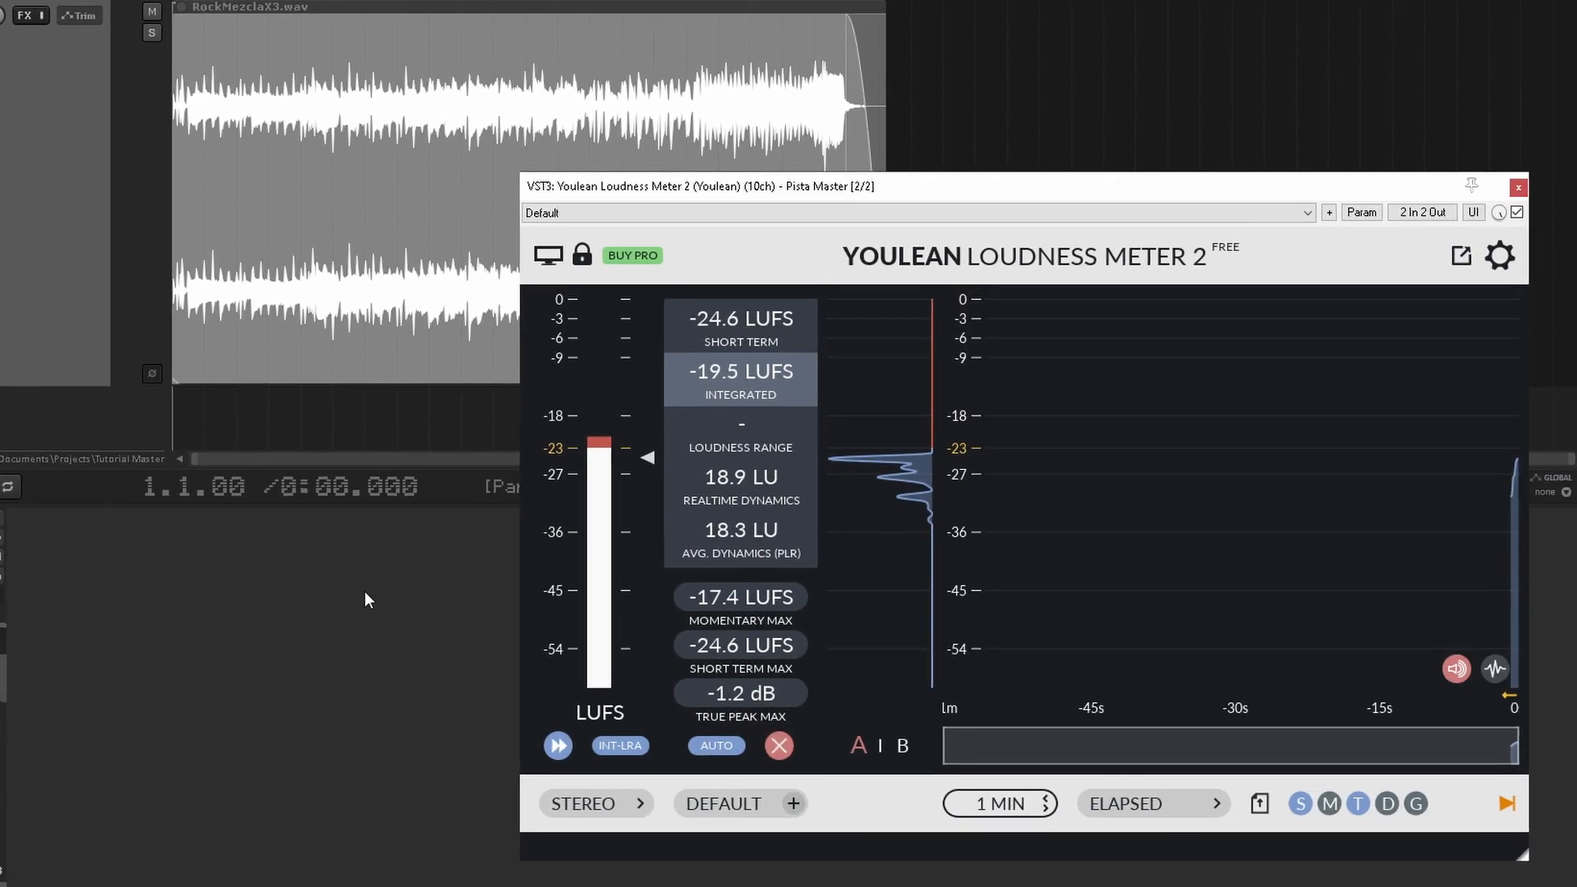
pyautogui.press('space')
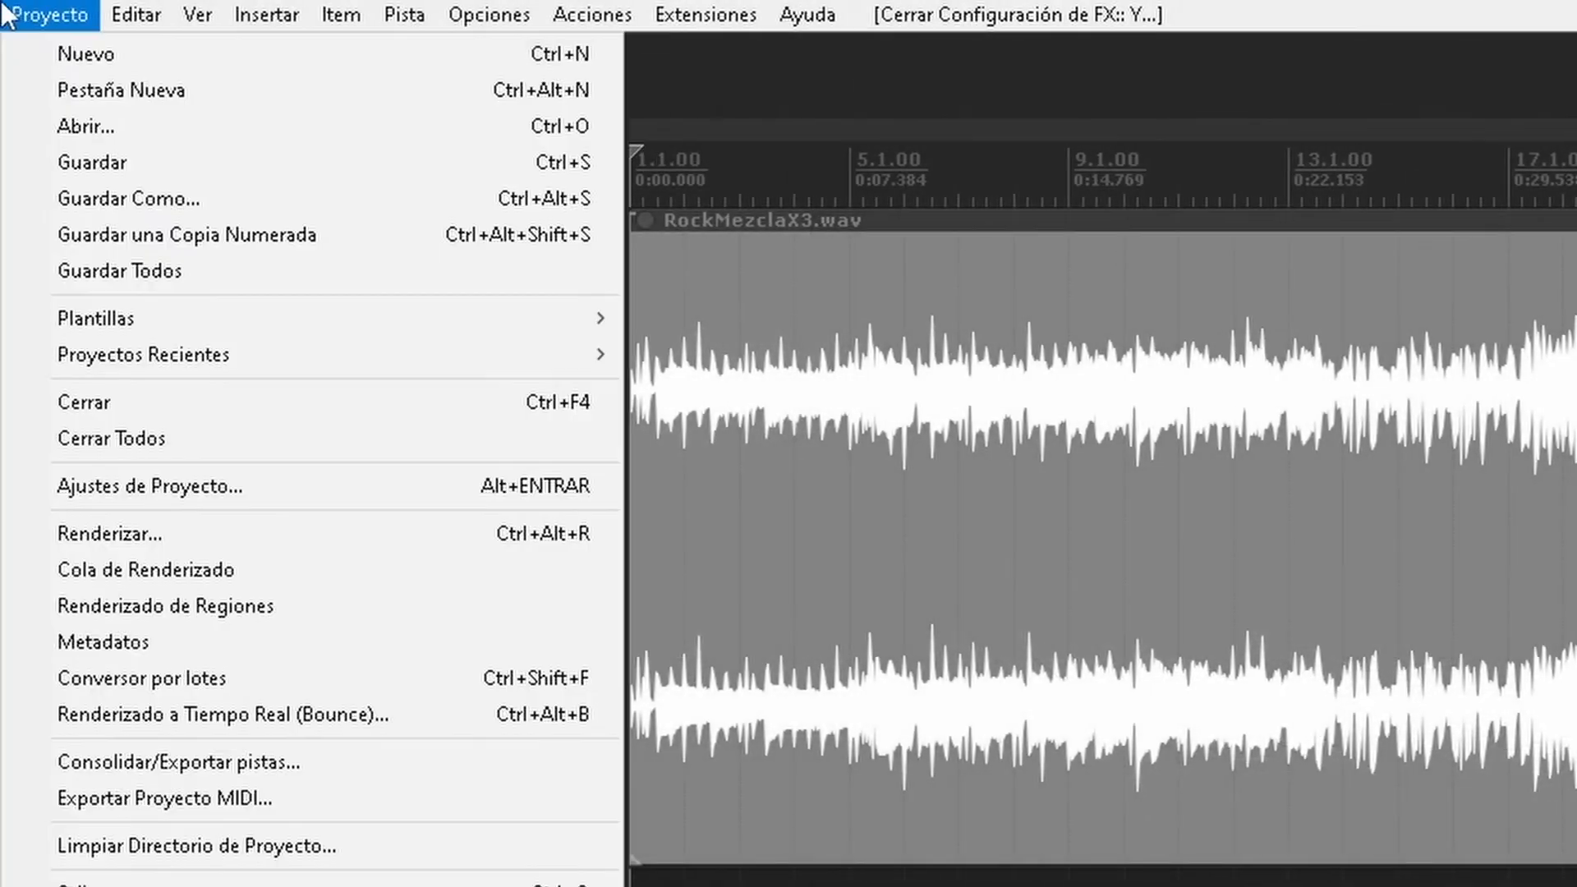
# Step: Render the complete project's master mix without a tail as the 24 bit PCM WAV file RockMasteringX1 at 48000 Hz
pyautogui.click(194, 534)
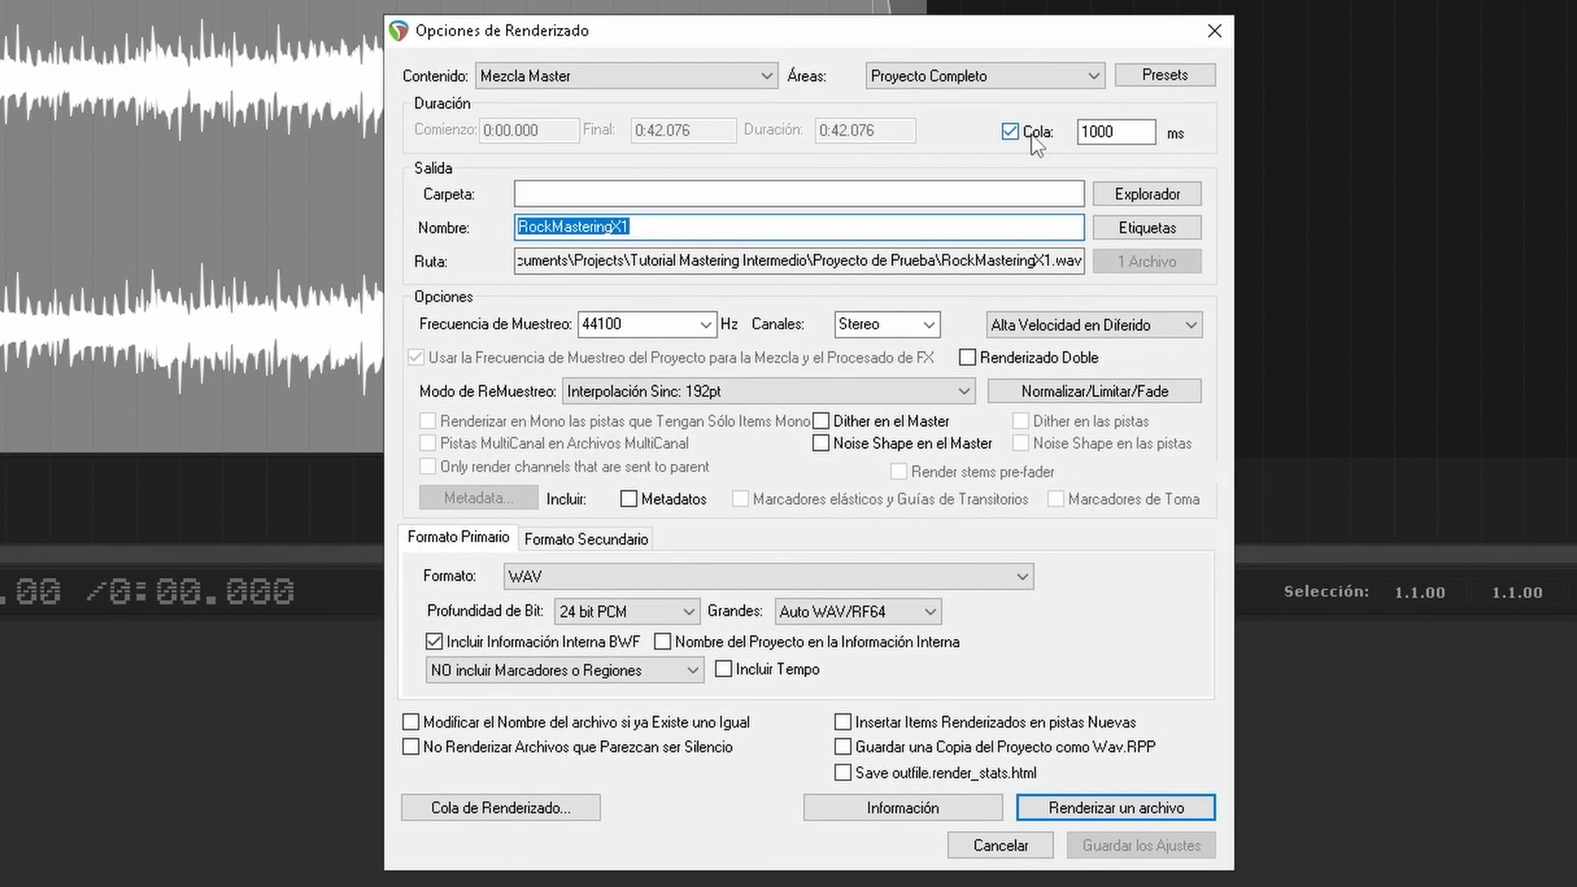
pyautogui.click(1032, 133)
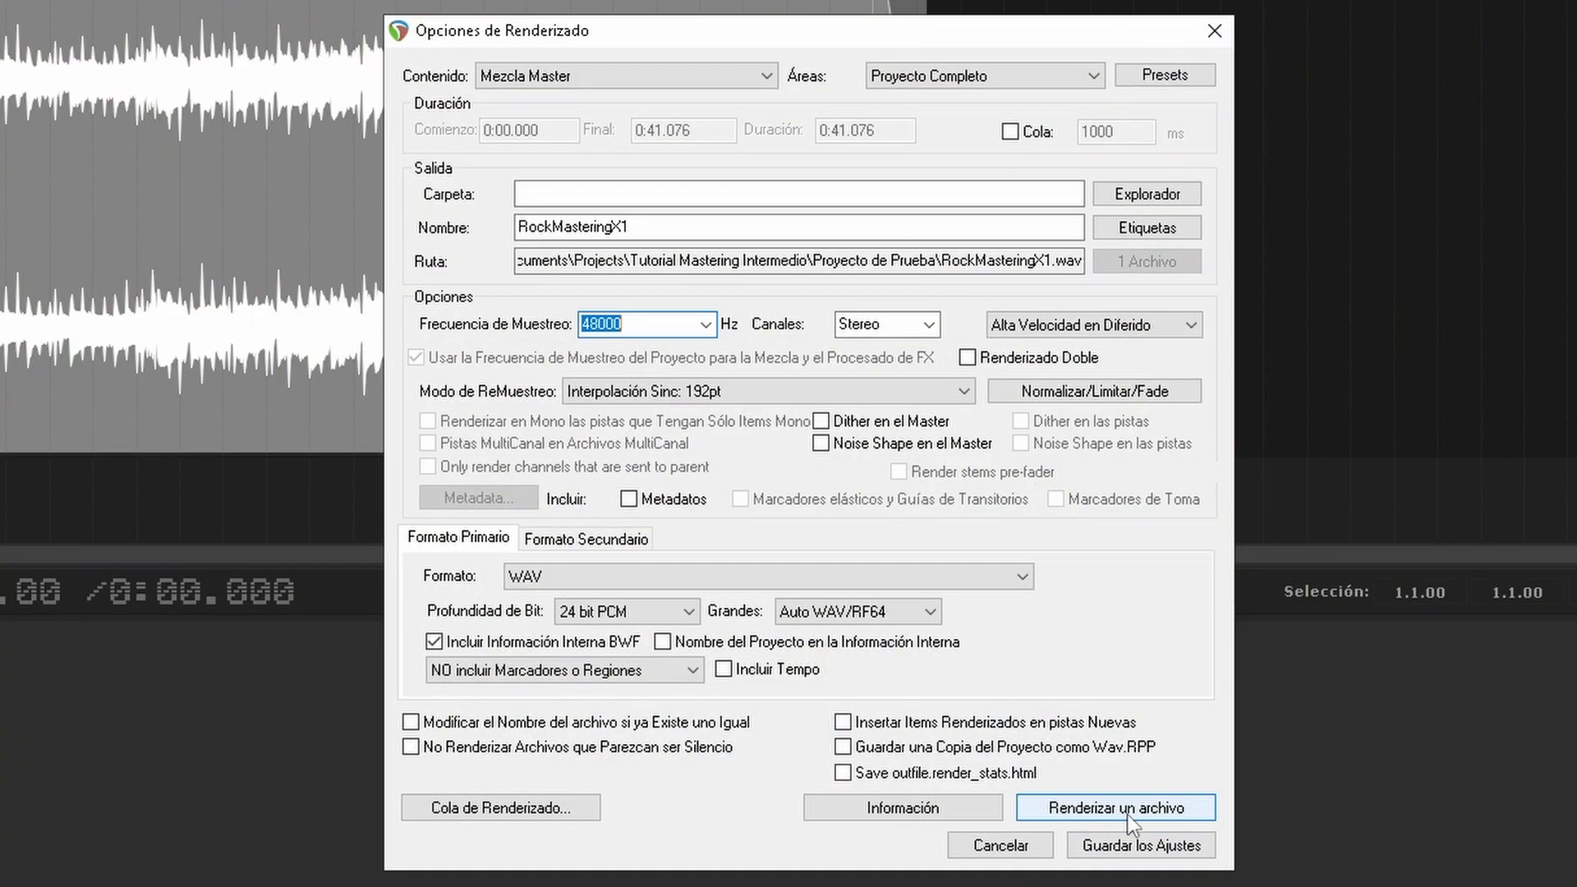
pyautogui.click(1127, 814)
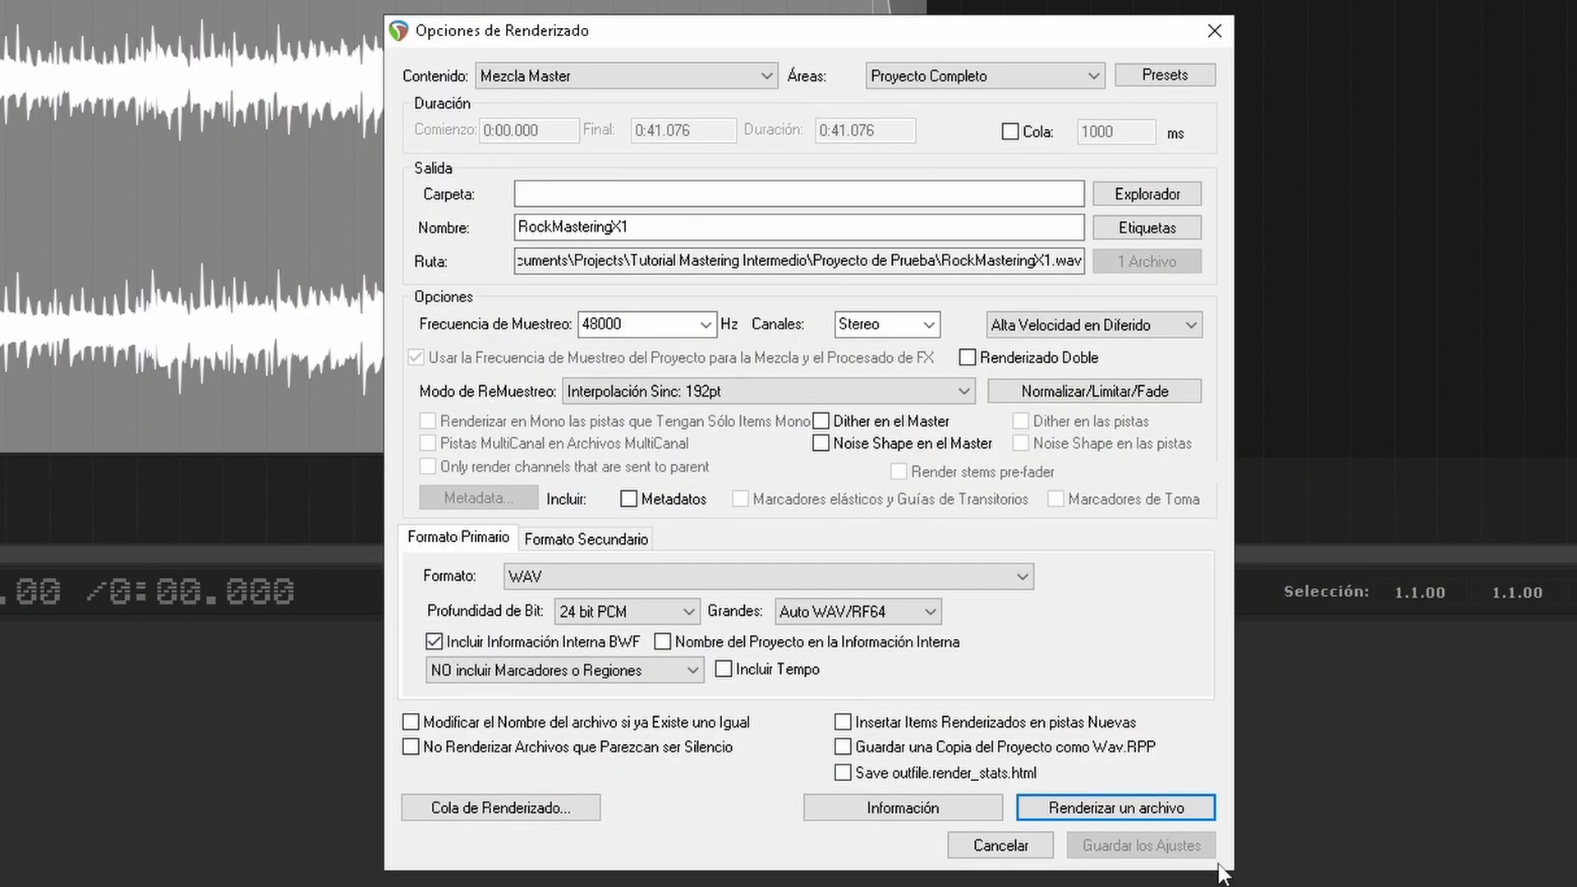
# Step: Set the render format to MP3 with a constant bit rate of 320 kbps
pyautogui.click(776, 576)
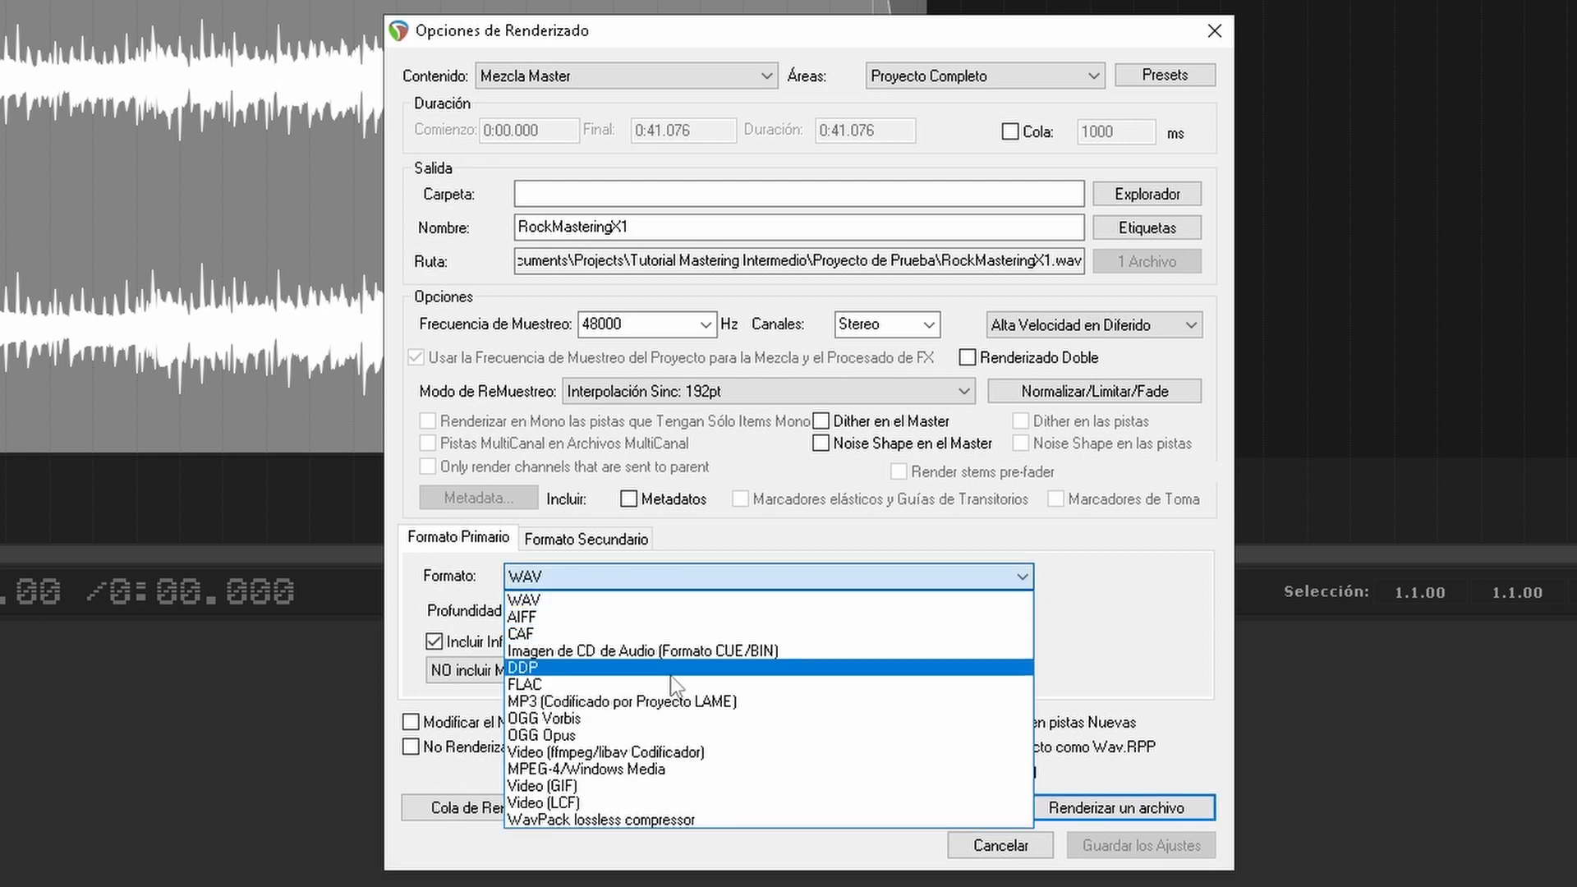
pyautogui.click(673, 699)
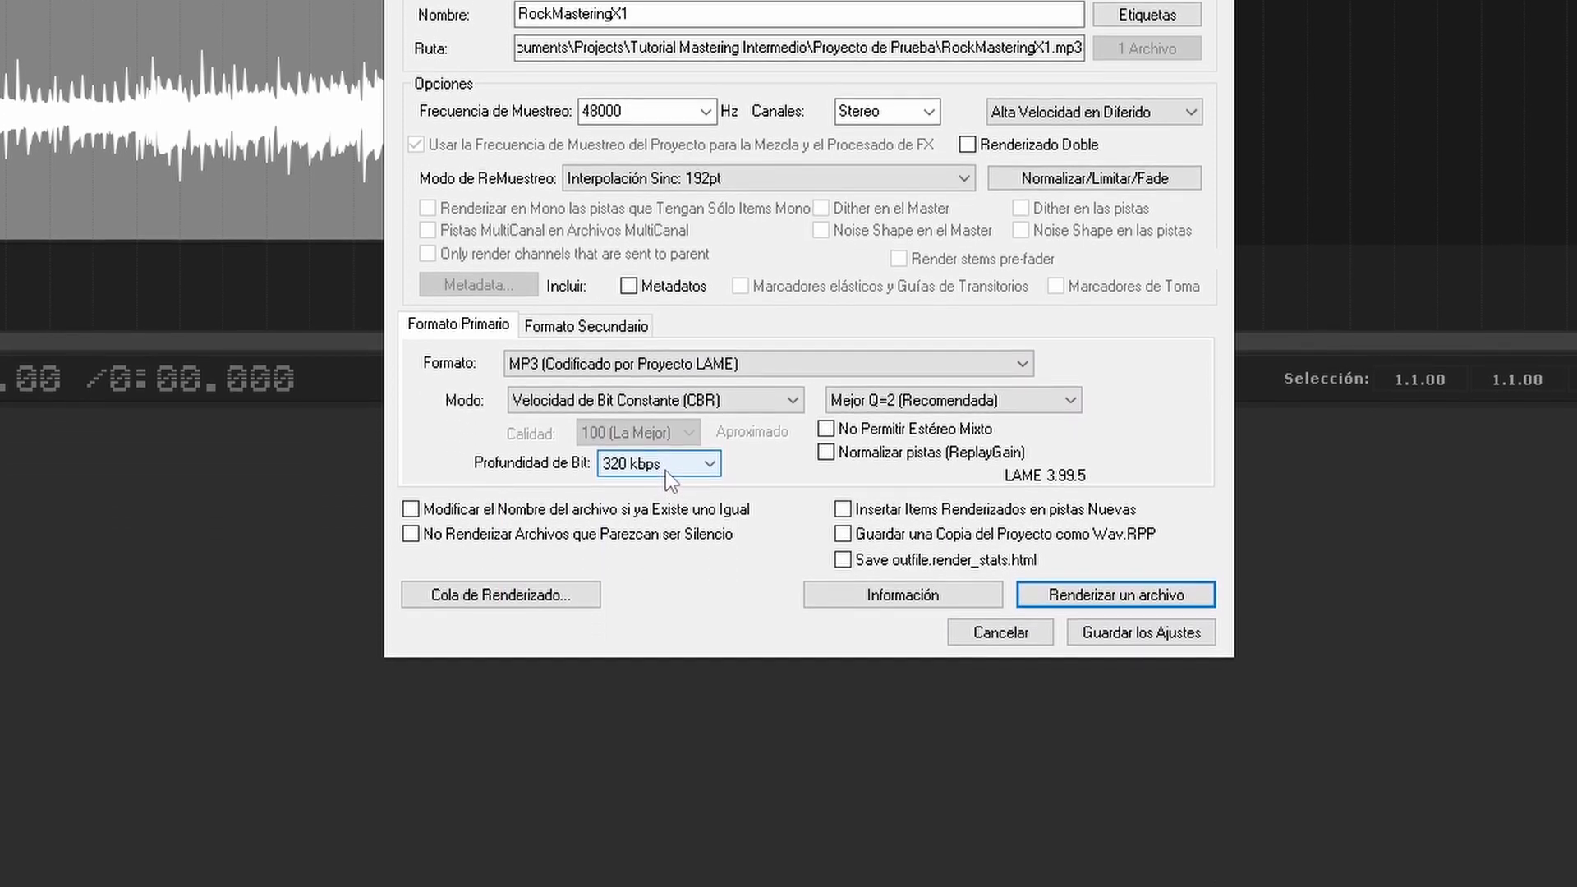
pyautogui.click(665, 683)
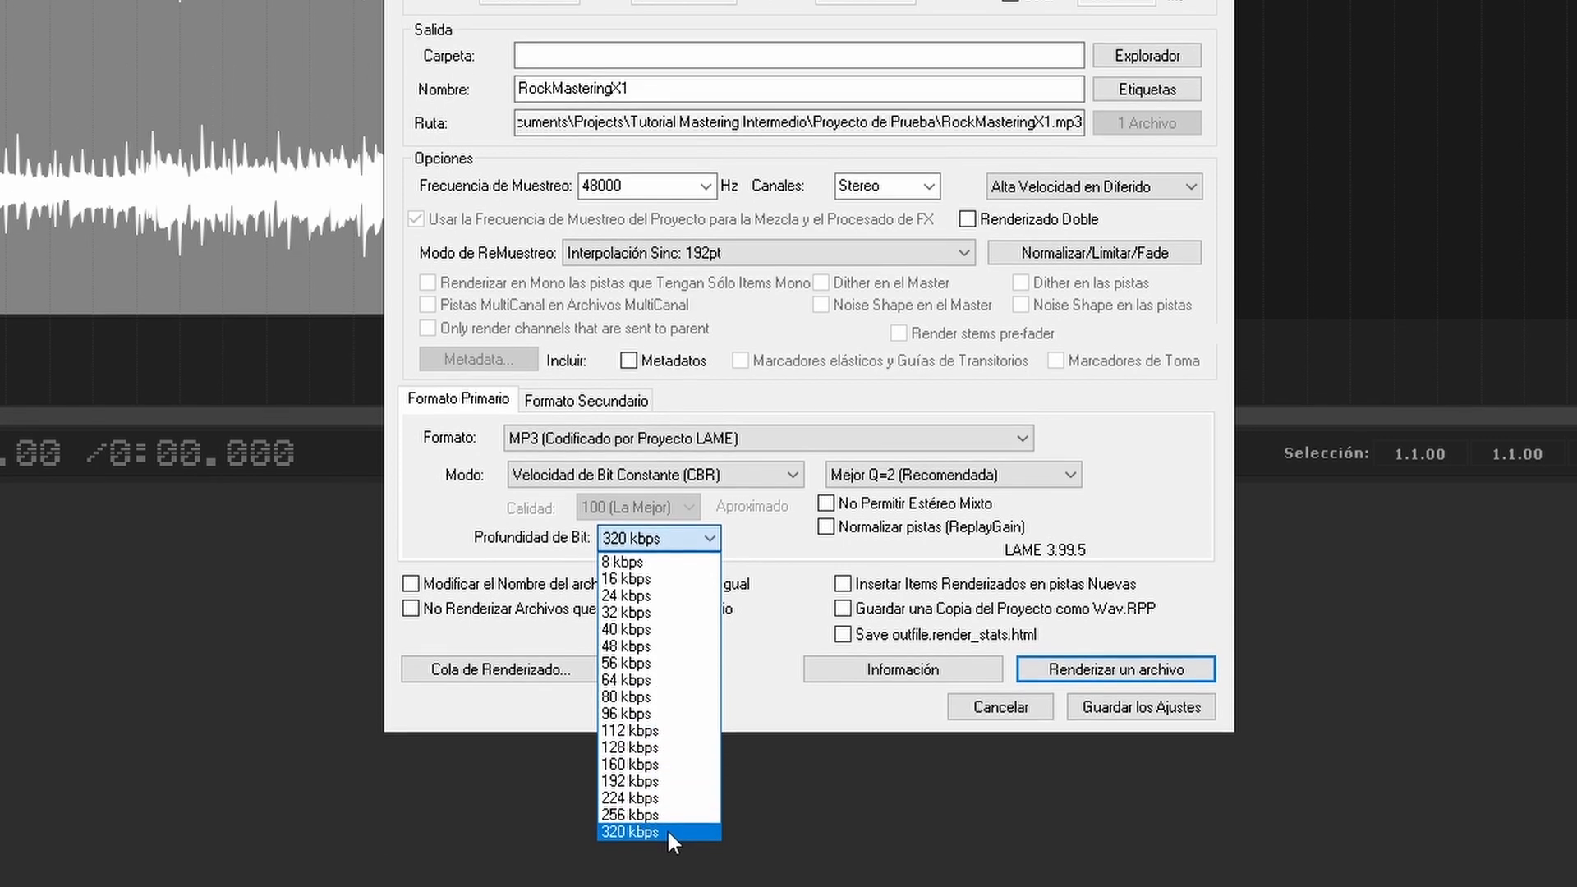
pyautogui.click(667, 756)
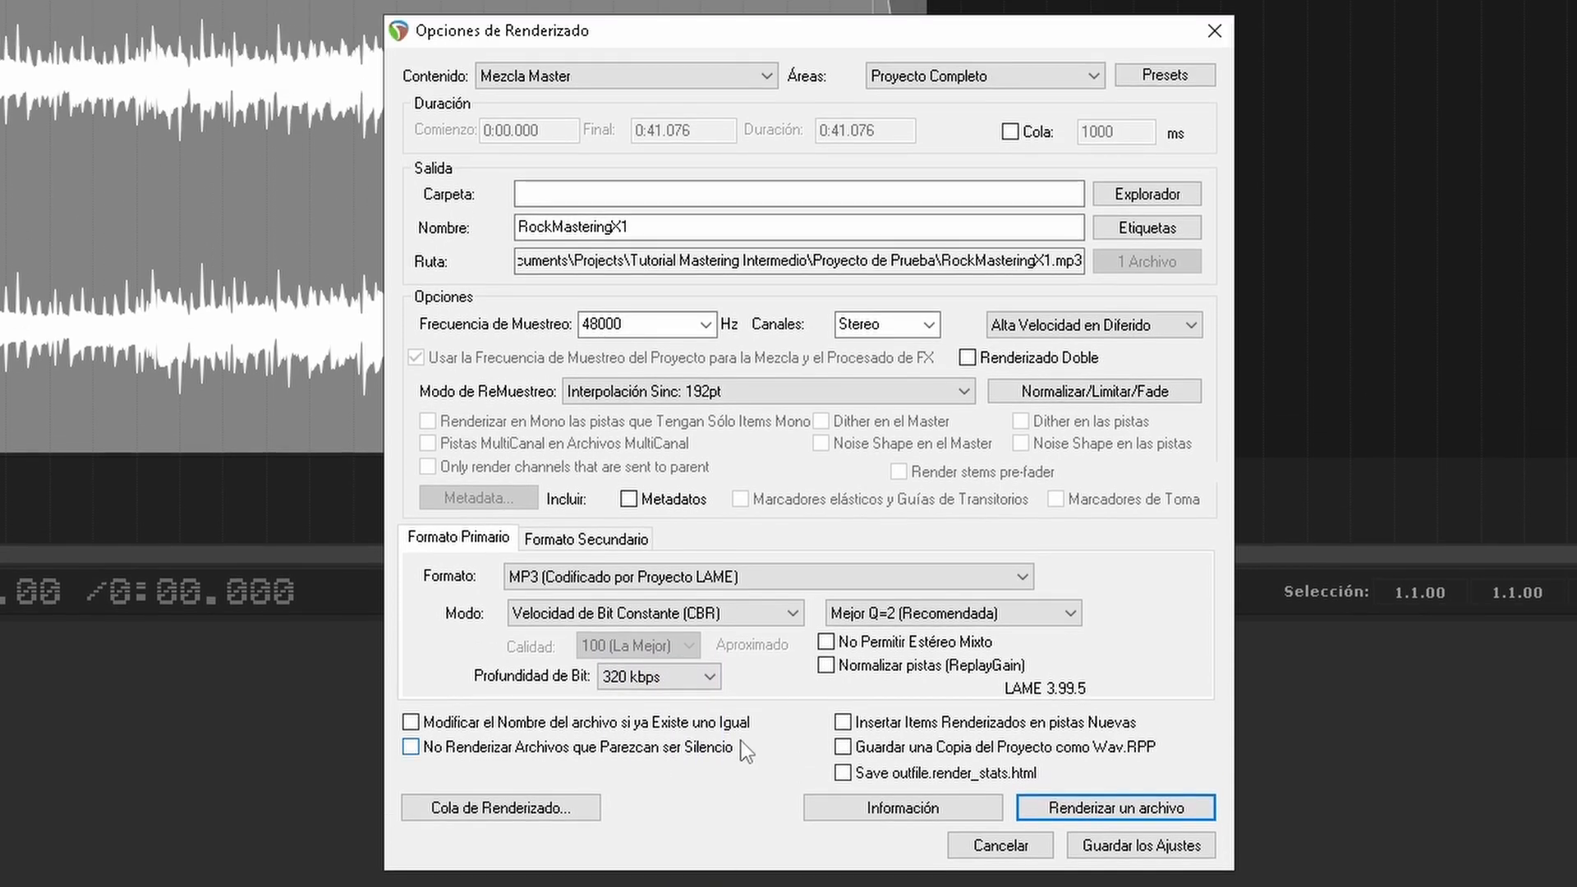
# Step: Set the render format to WAV at 16 bit PCM and 44100 Hz, with dither enabled on the master
pyautogui.click(706, 578)
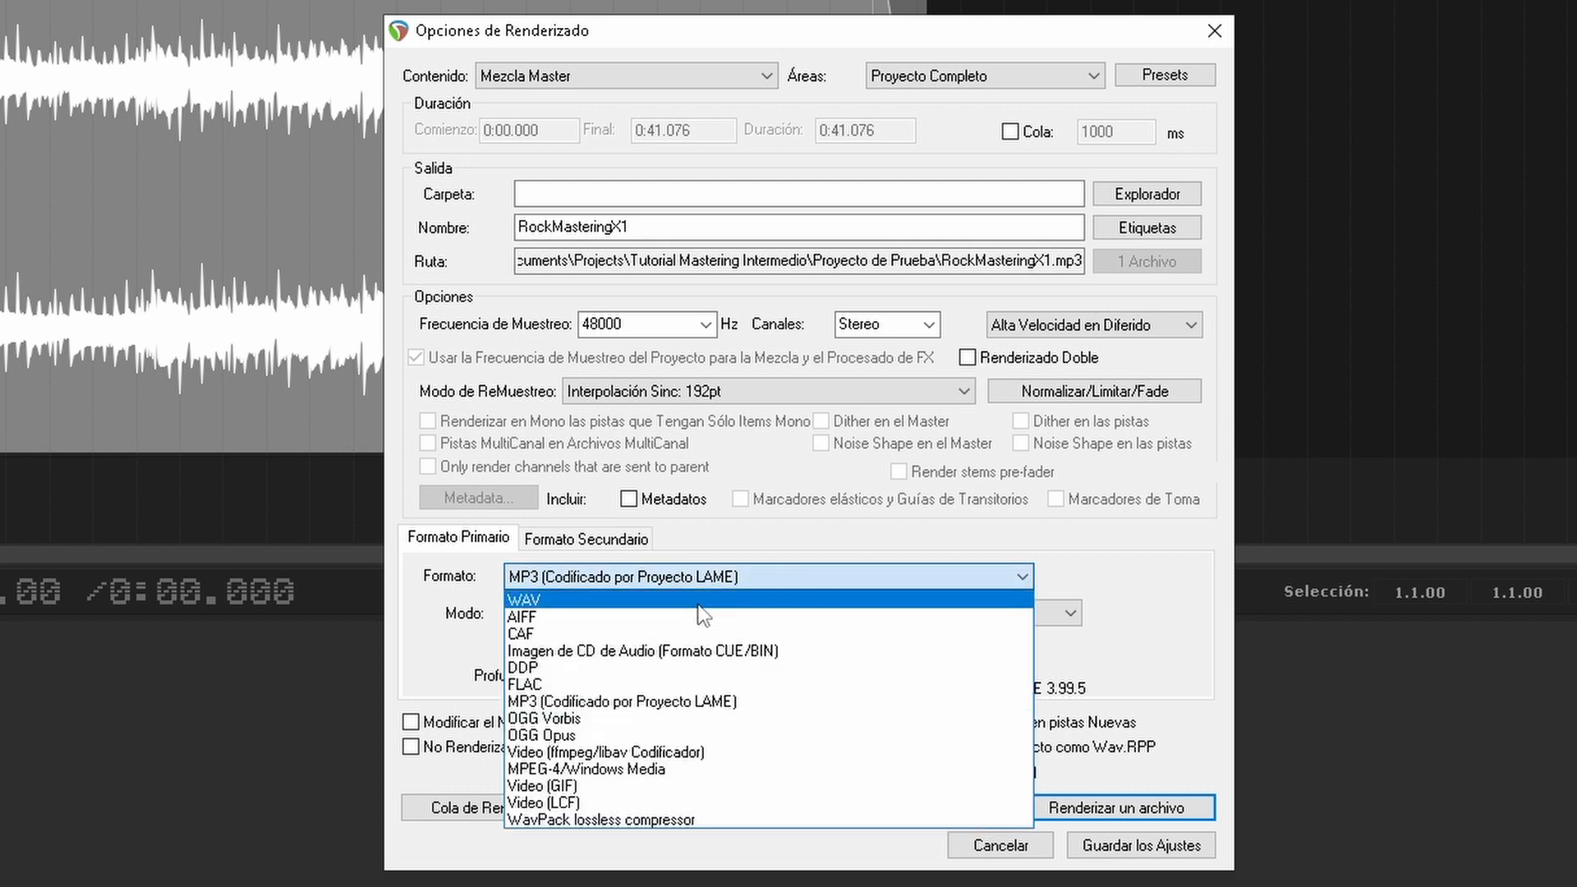
pyautogui.click(698, 600)
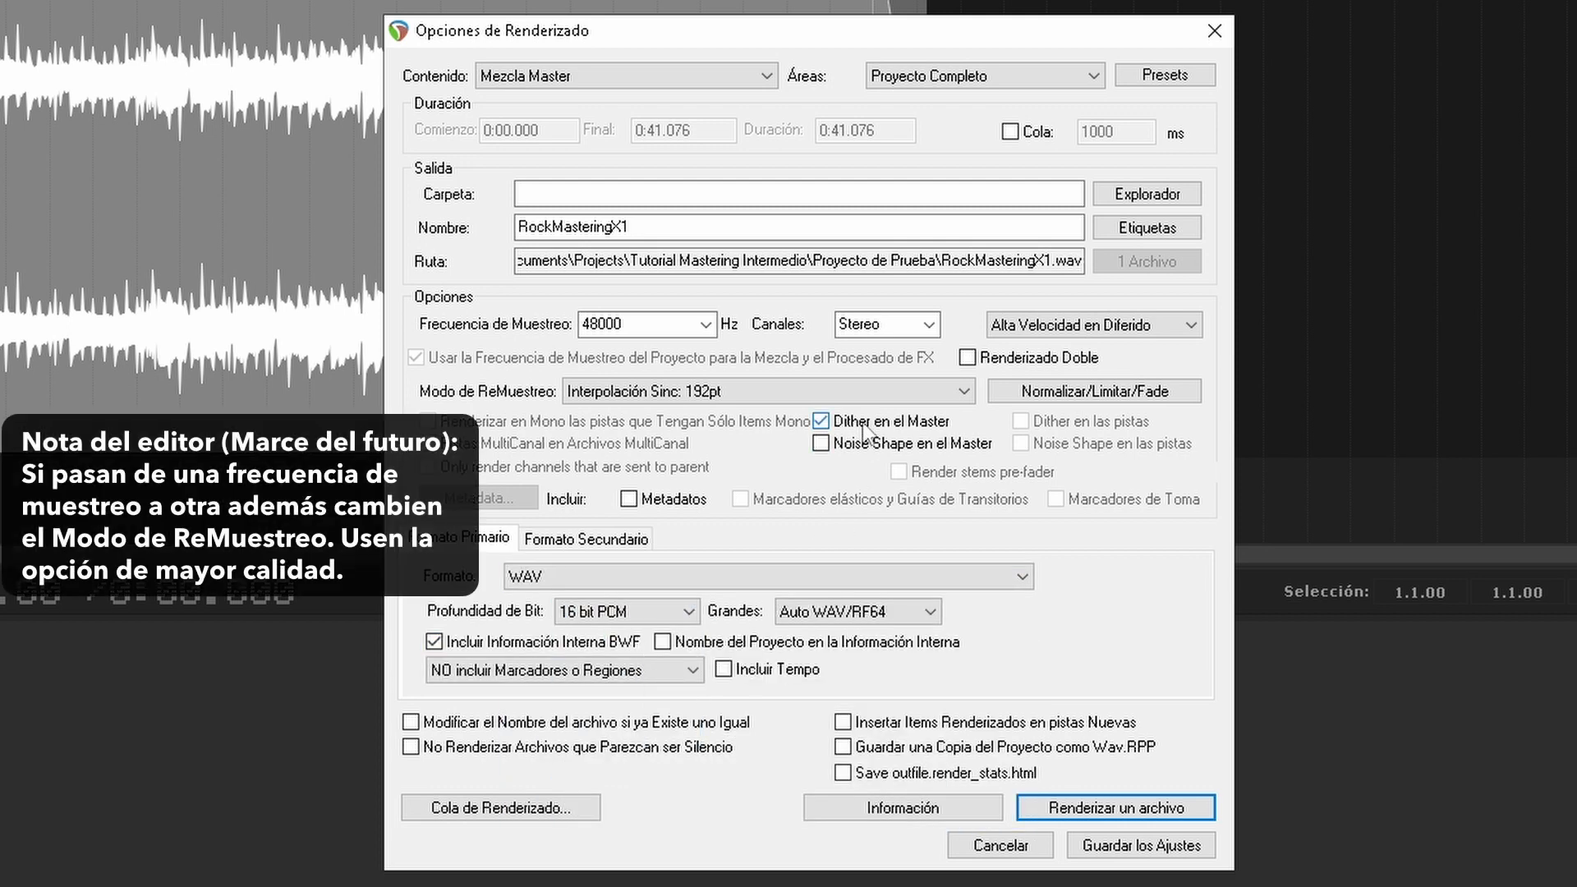
pyautogui.click(705, 323)
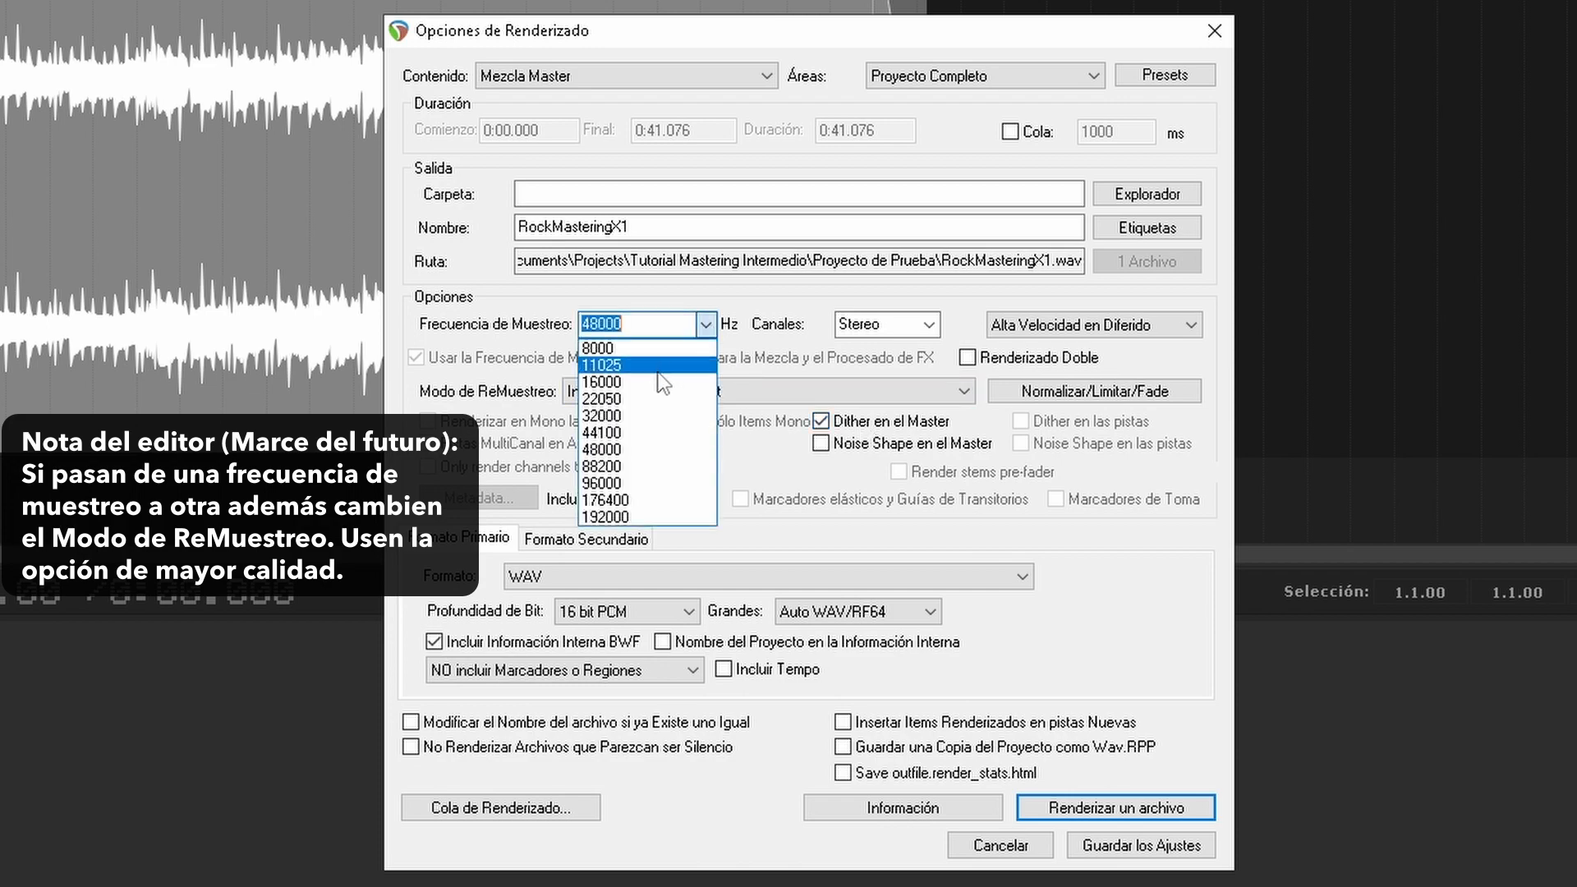
pyautogui.click(664, 433)
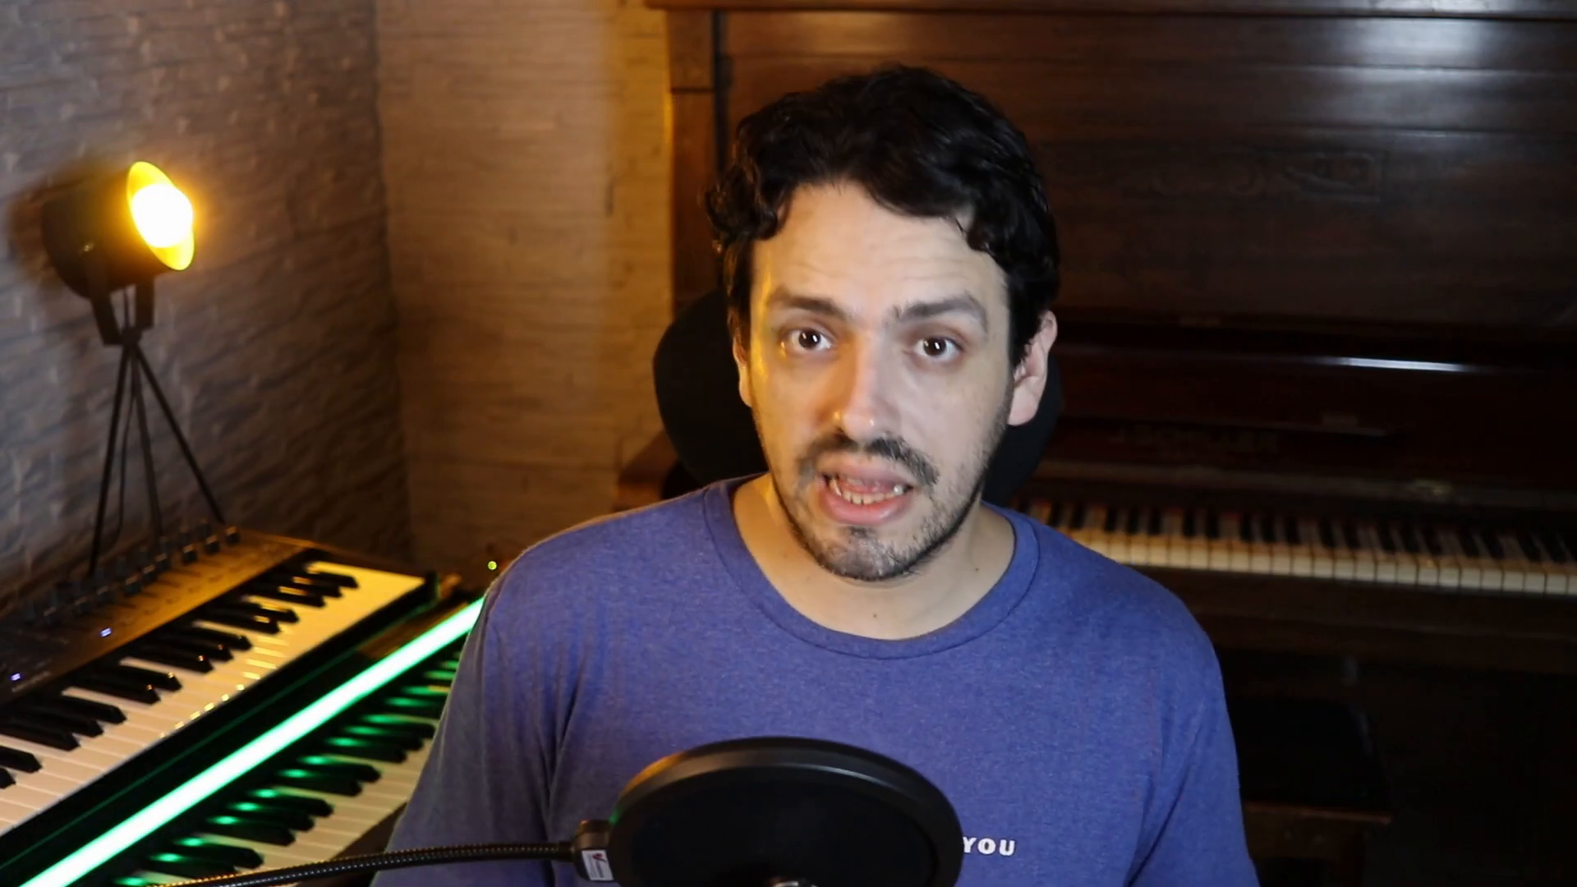